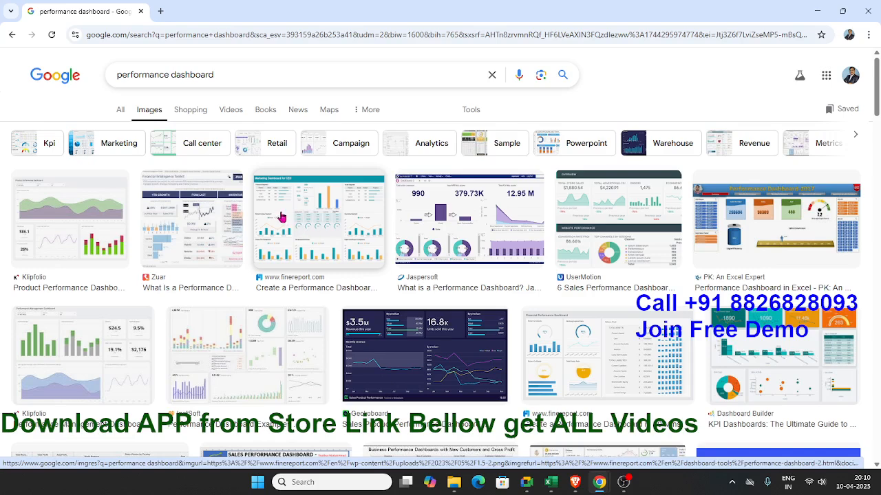
# Step: Change the image search from performance dashboards to the suggested query "energy dashboard"
pyautogui.moveTo(170, 75); pyautogui.dragTo(83, 82)
pyautogui.write('ene')
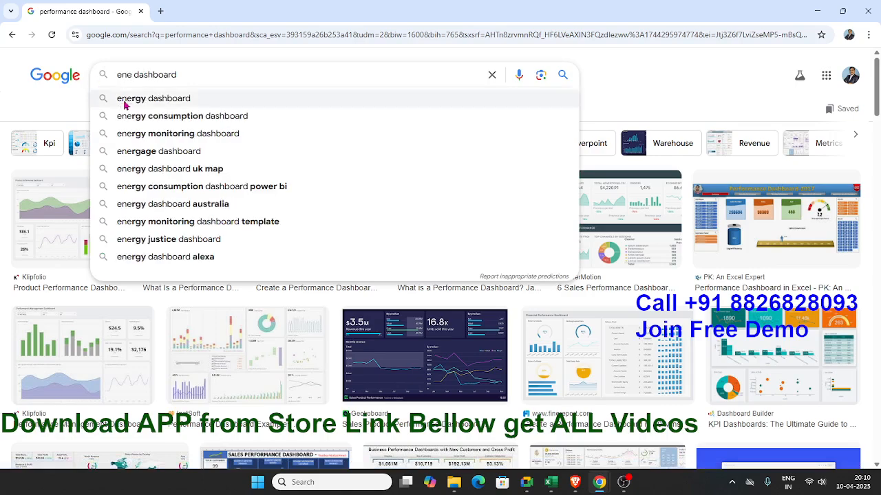
pyautogui.click(126, 101)
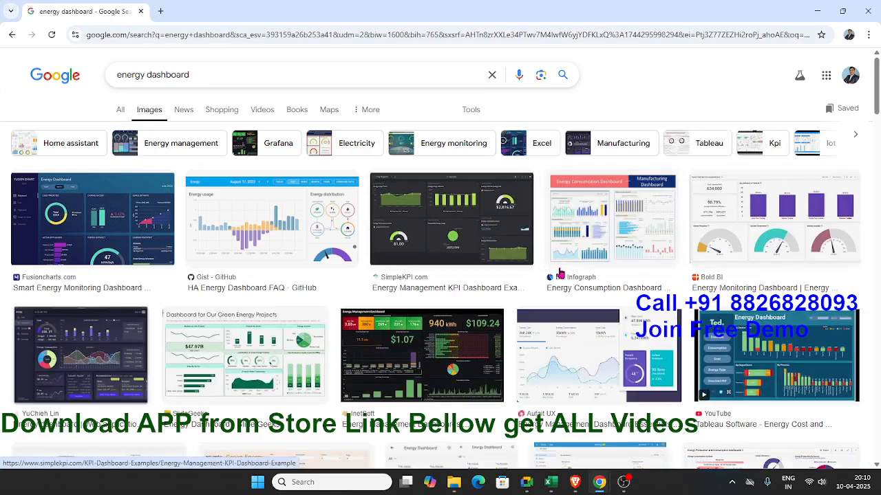
# Step: Preview SlideTeam's "Energy consumption dashboard with sources overview" image, look through its related images, and close the preview
pyautogui.scroll(-3, 467, 281)
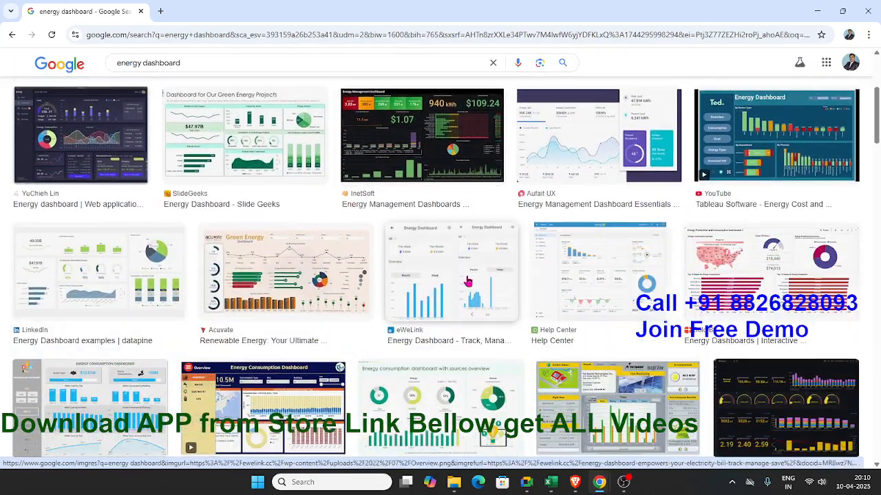
pyautogui.scroll(-2, 467, 281)
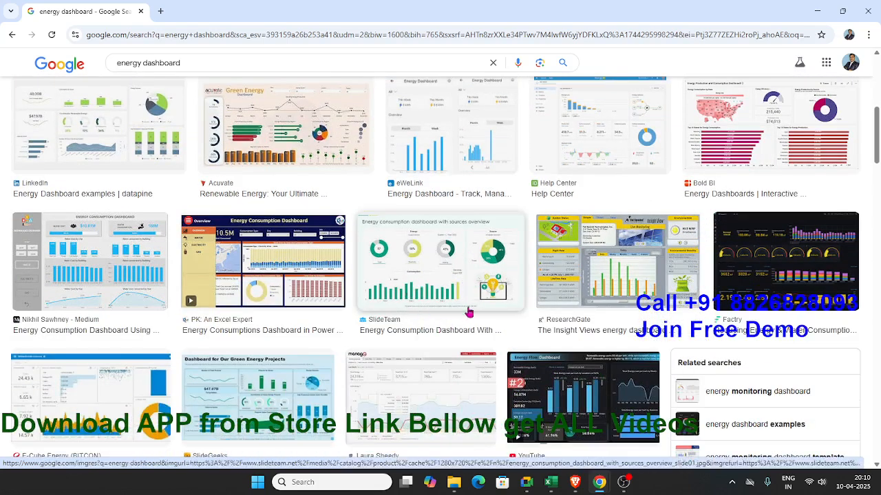
pyautogui.click(432, 279)
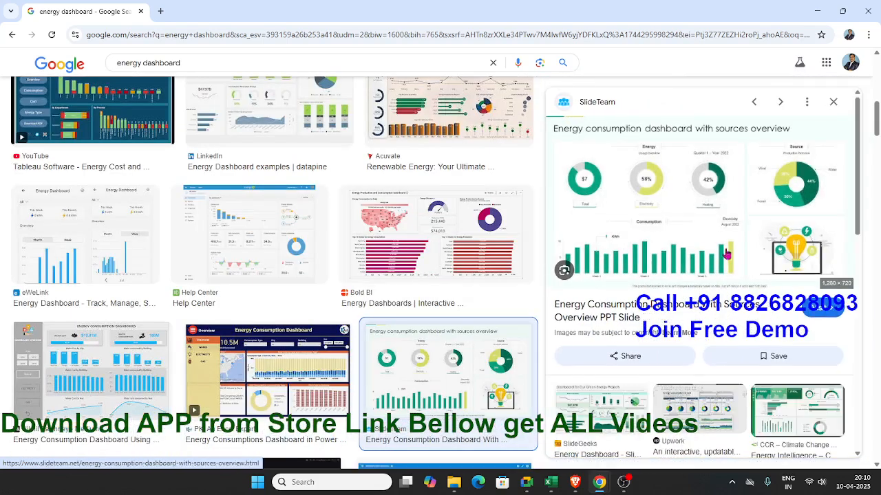
pyautogui.click(833, 101)
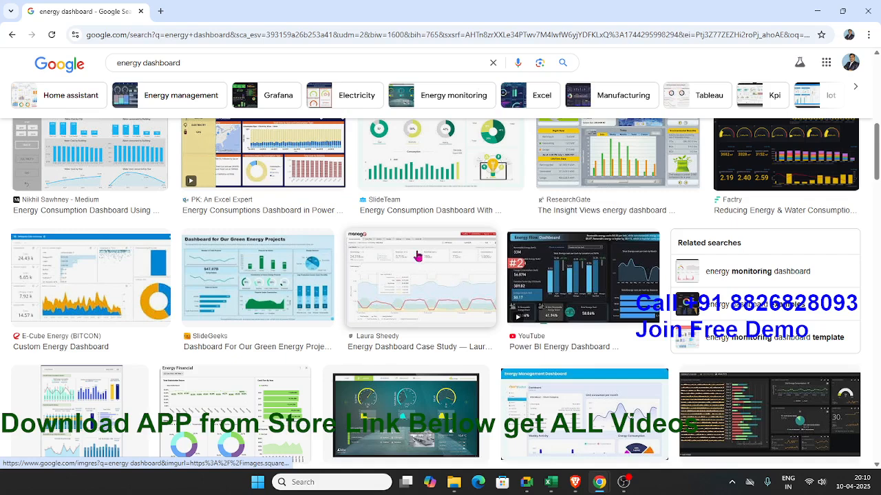
pyautogui.click(412, 177)
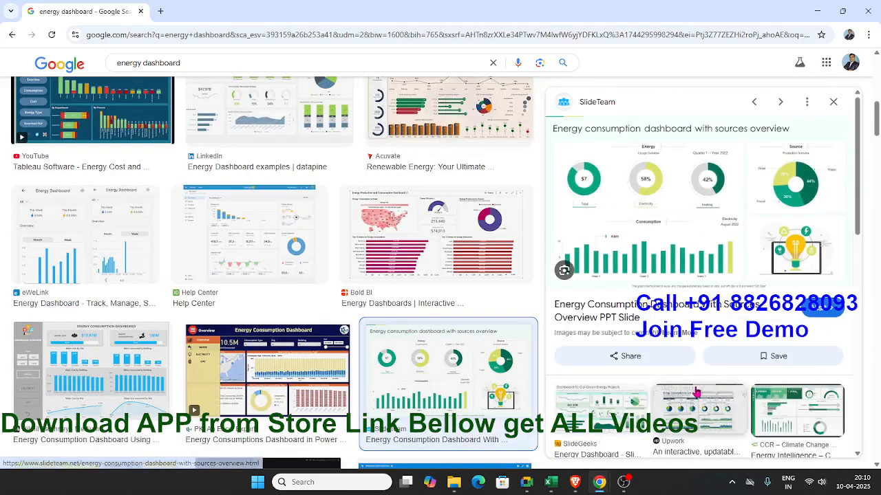
pyautogui.scroll(-1, 697, 391)
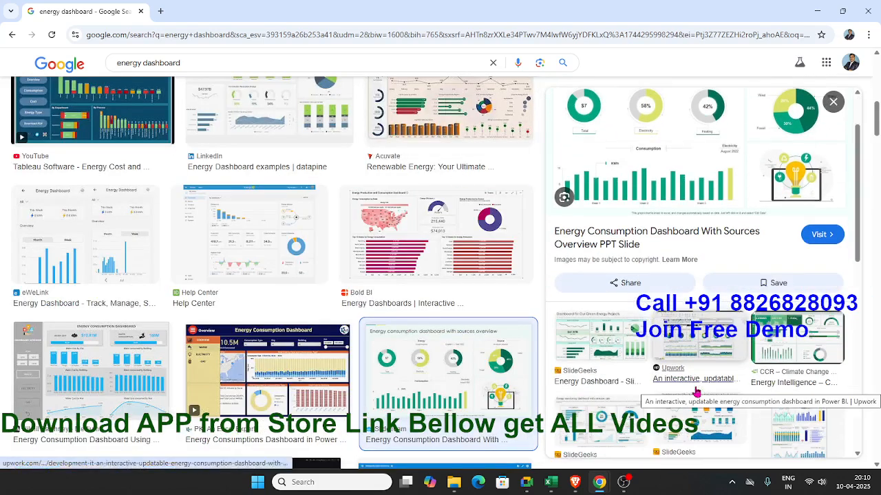
pyautogui.scroll(1, 696, 391)
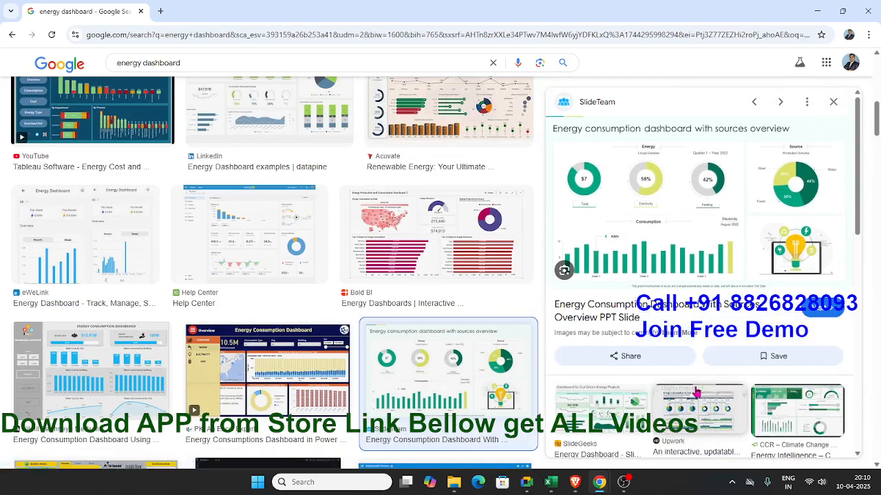
pyautogui.scroll(-1, 696, 390)
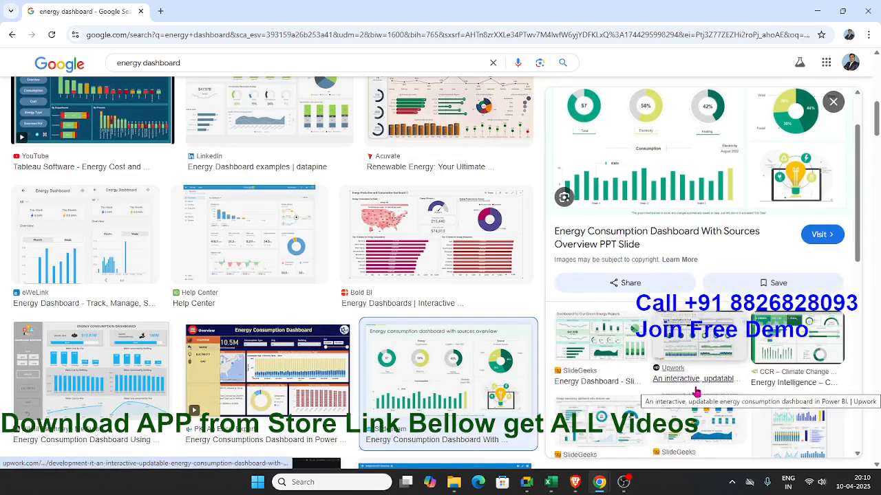
pyautogui.scroll(-1, 697, 390)
pyautogui.scroll(-4, 696, 391)
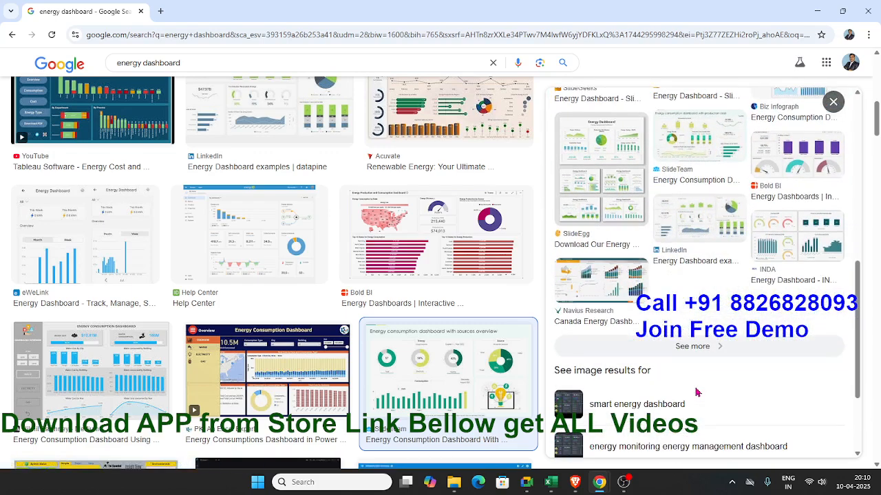
pyautogui.click(500, 392)
# Step: Find SlideTeam's "Power plant energy consumption and monitoring dashboard" further down the results, preview it, and close the preview
pyautogui.scroll(-2, 473, 382)
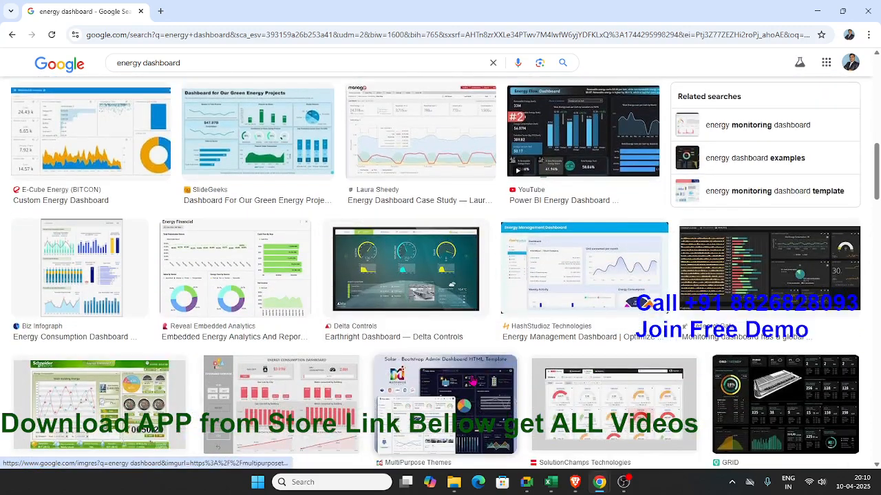
pyautogui.scroll(-2, 473, 383)
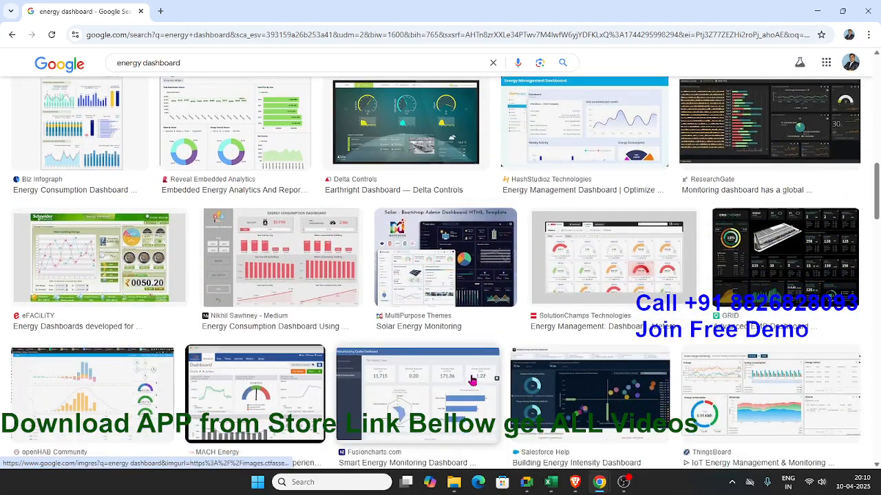
pyautogui.scroll(-4, 473, 380)
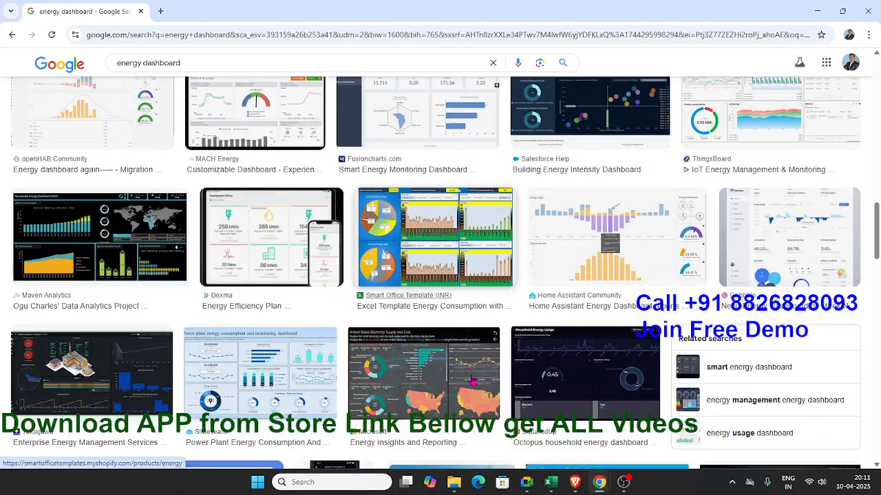
pyautogui.scroll(-2, 473, 383)
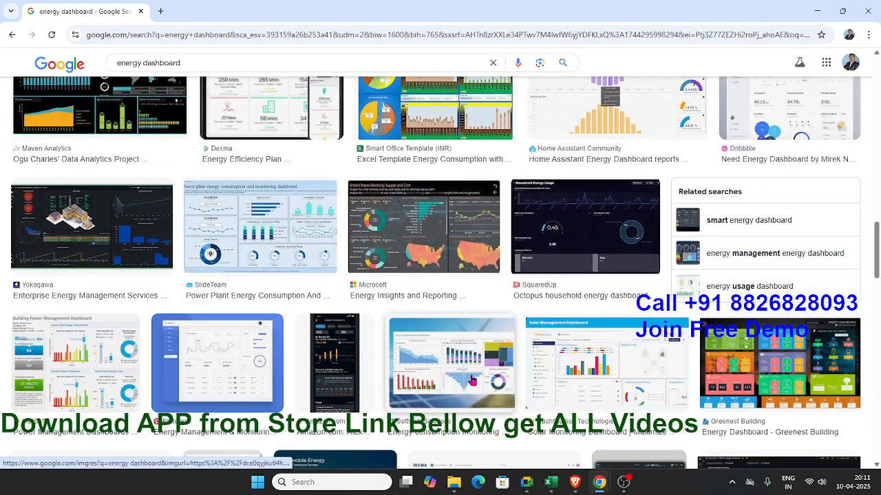
pyautogui.scroll(-1, 472, 380)
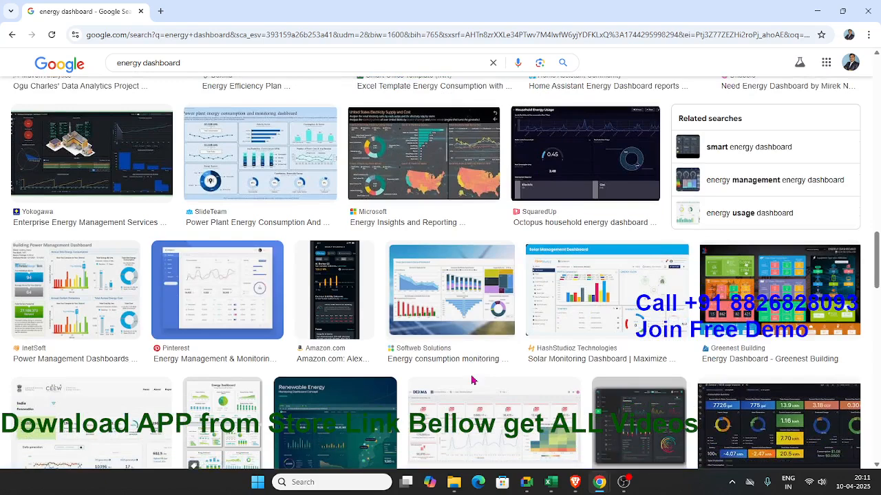
pyautogui.click(271, 190)
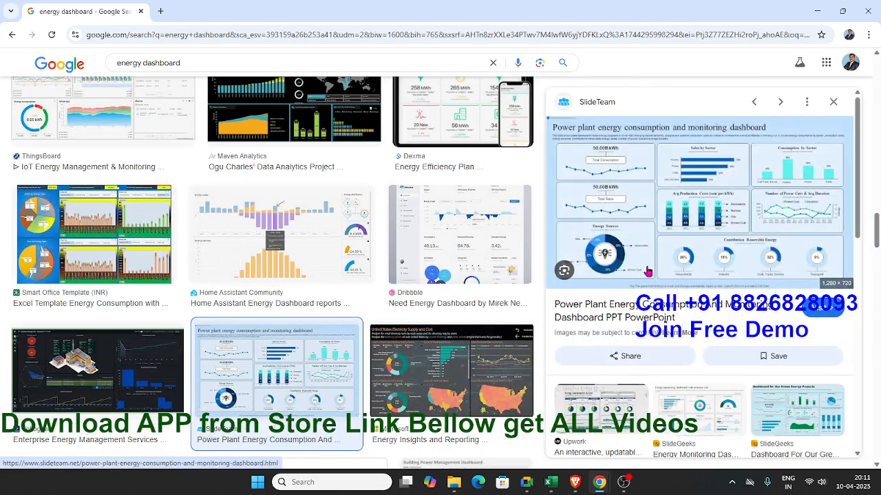
pyautogui.press('Escape')
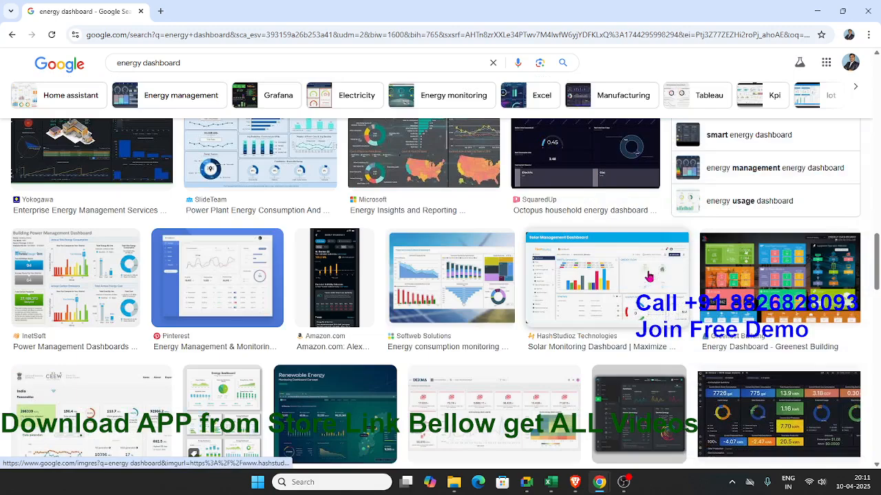
# Step: Preview the SlideGeeks "Power management dashboard with energy consumption" image further down the results and close it
pyautogui.scroll(-5, 649, 275)
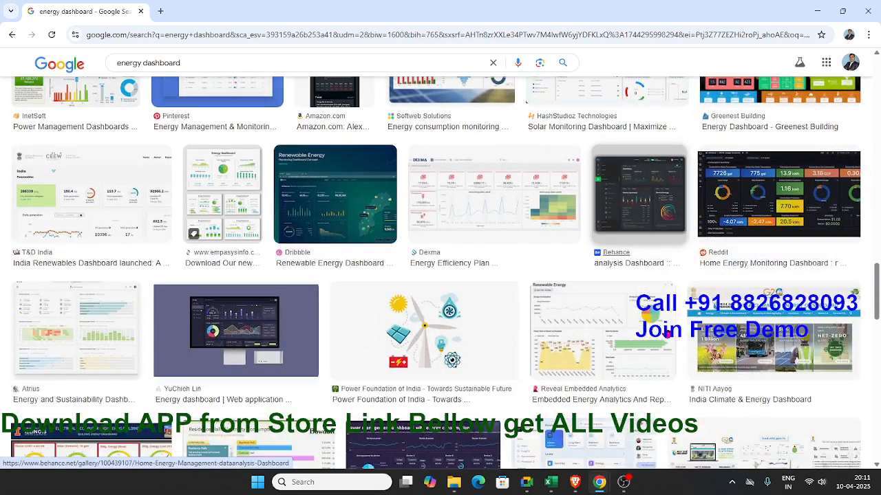
pyautogui.scroll(-3, 667, 333)
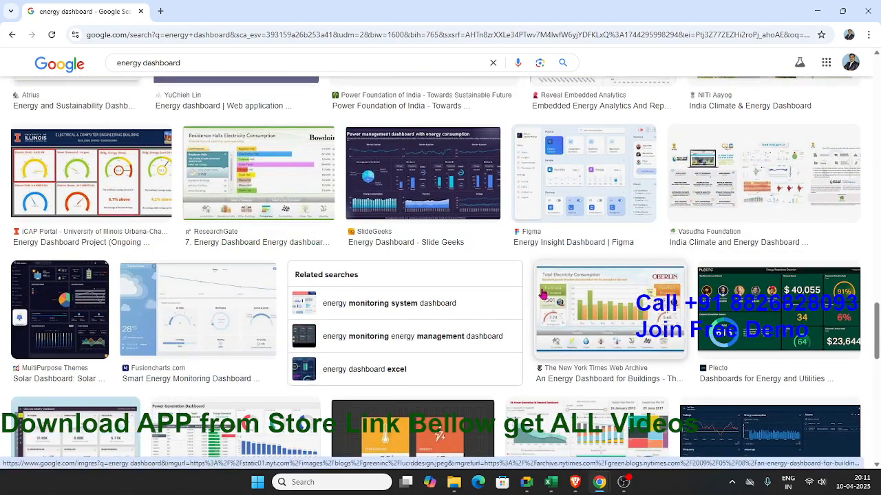
pyautogui.click(444, 172)
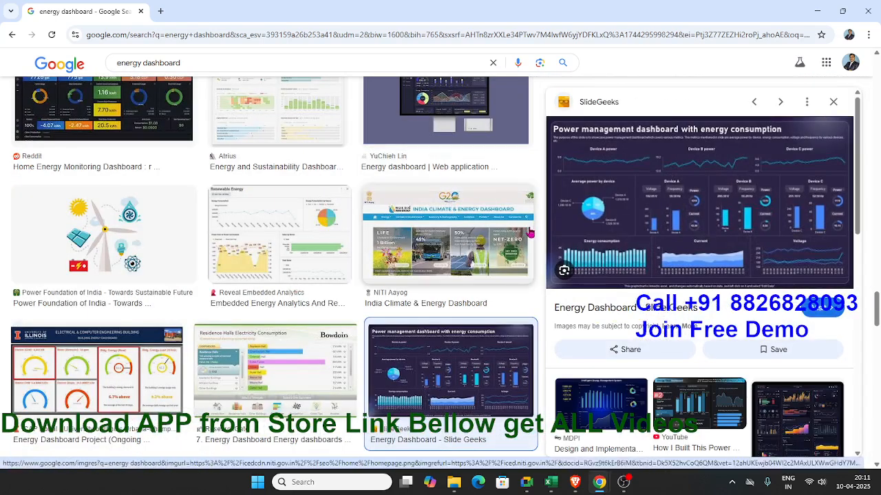
pyautogui.click(541, 273)
# Step: Examine the remaining energy dashboard image results for layout ideas and return to the beginning of the results
pyautogui.scroll(-4, 662, 339)
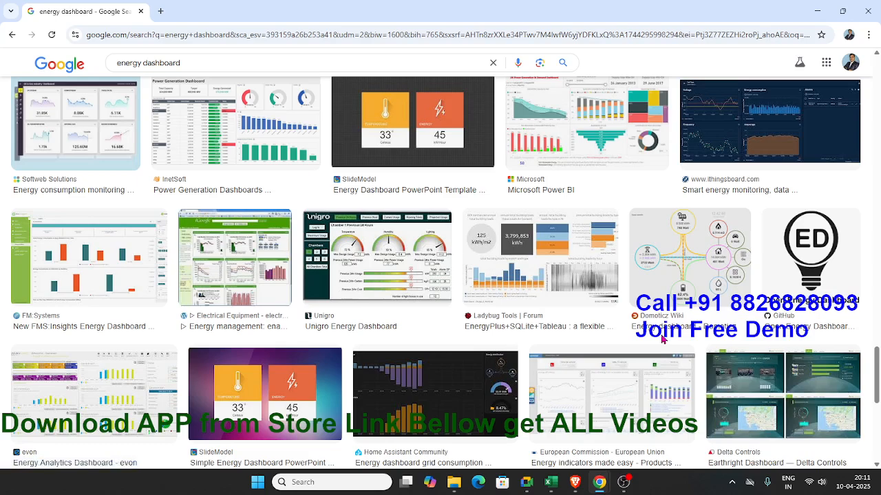
pyautogui.scroll(-1, 662, 339)
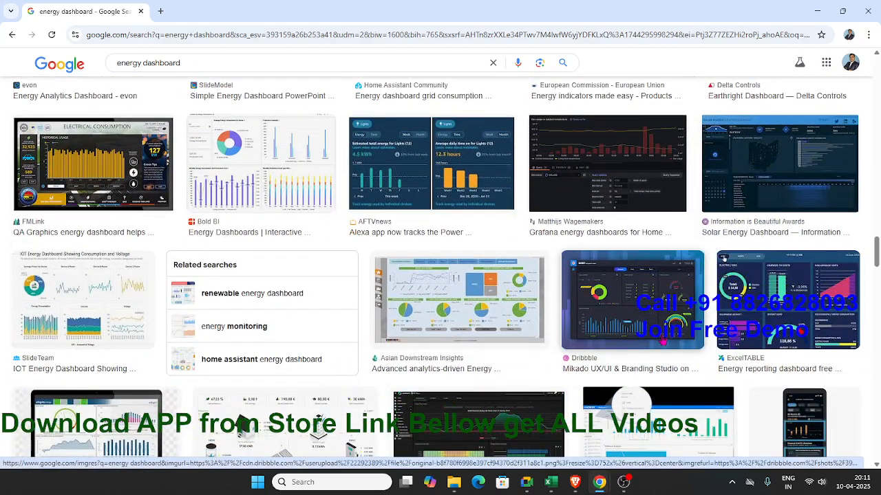
pyautogui.scroll(-4, 662, 338)
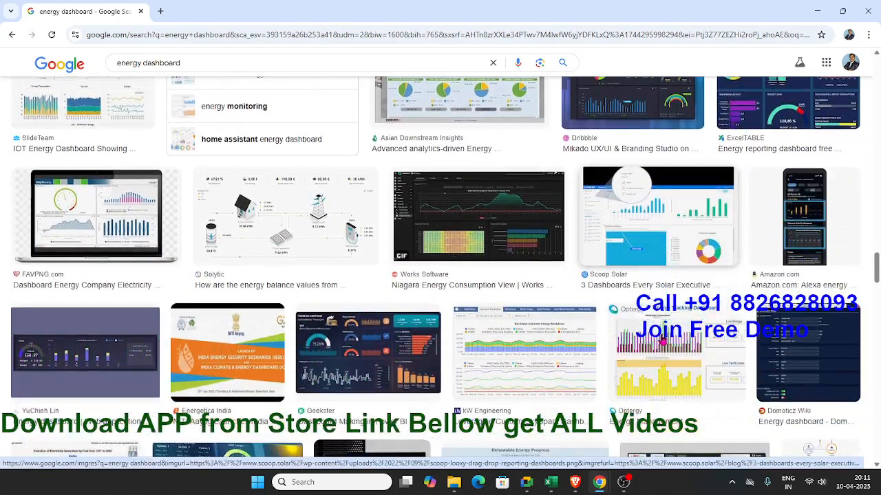
pyautogui.scroll(-4, 662, 338)
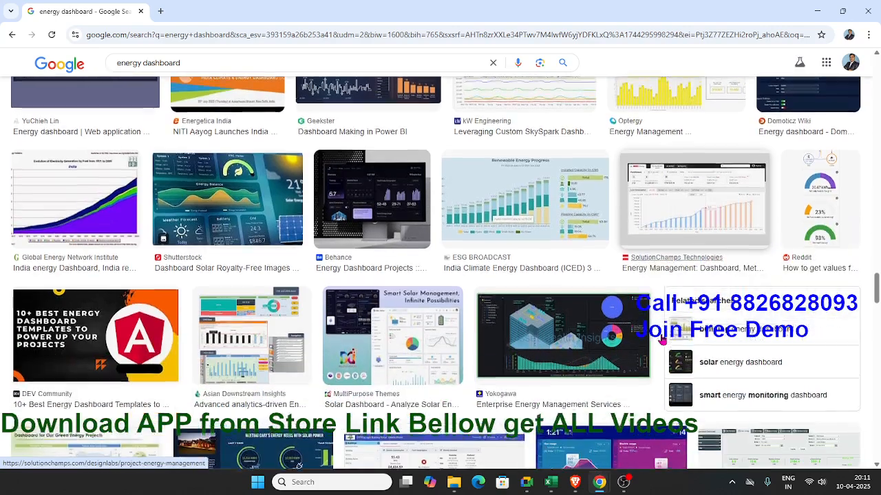
pyautogui.scroll(-3, 662, 339)
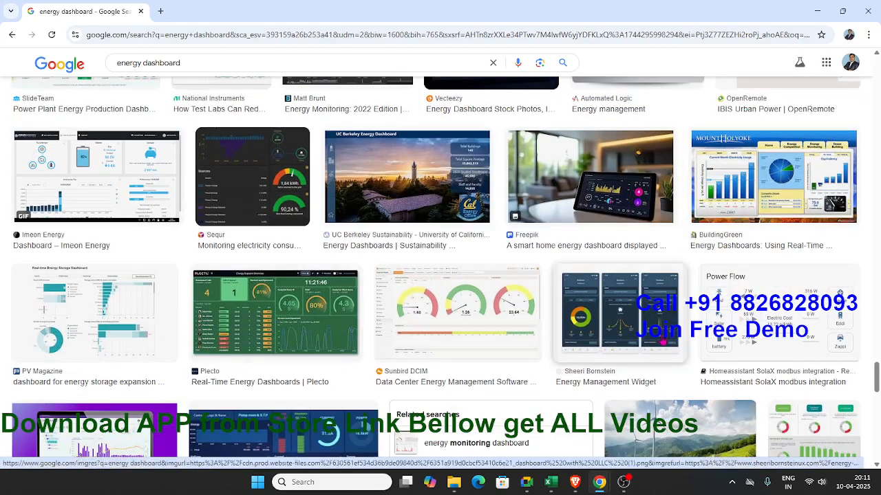
pyautogui.scroll(-2, 662, 341)
pyautogui.scroll(-1, 662, 341)
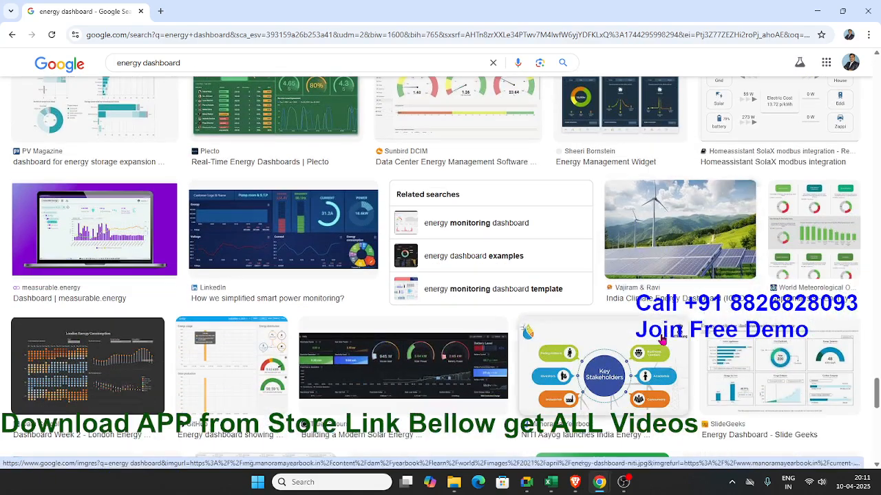
pyautogui.scroll(-2, 662, 316)
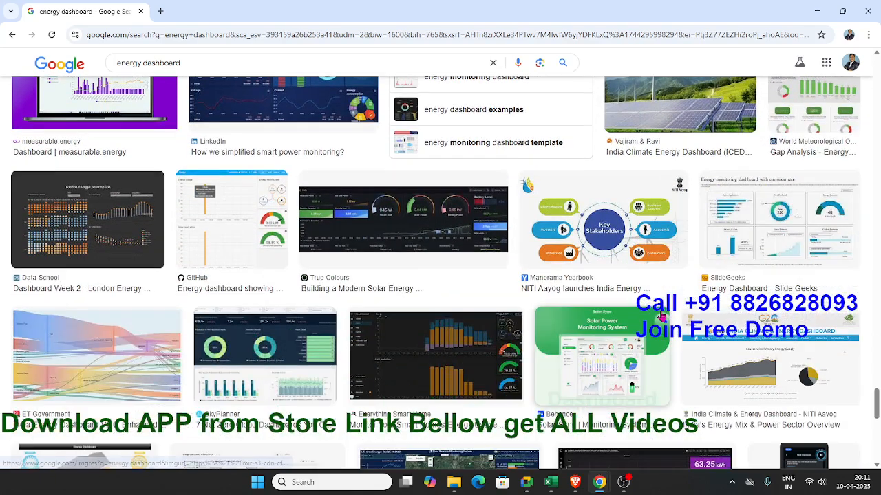
pyautogui.scroll(-4, 661, 320)
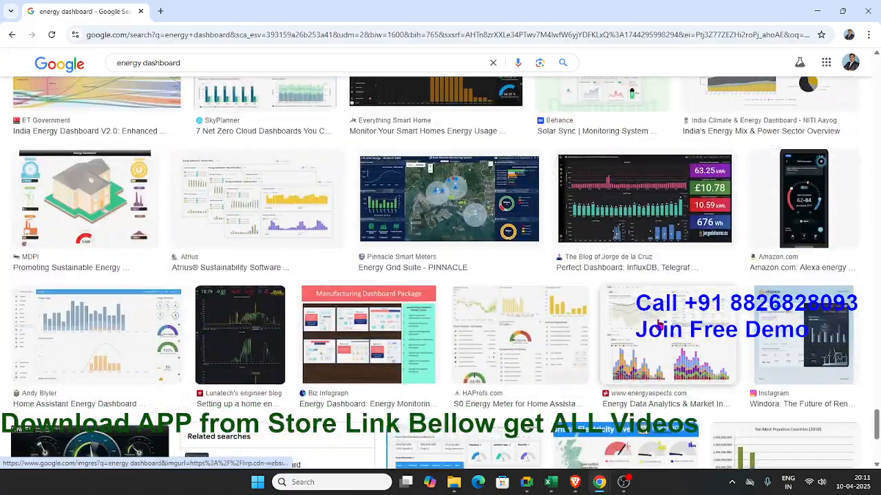
pyautogui.scroll(3, 659, 323)
pyautogui.scroll(-4, 661, 322)
pyautogui.scroll(-2, 661, 322)
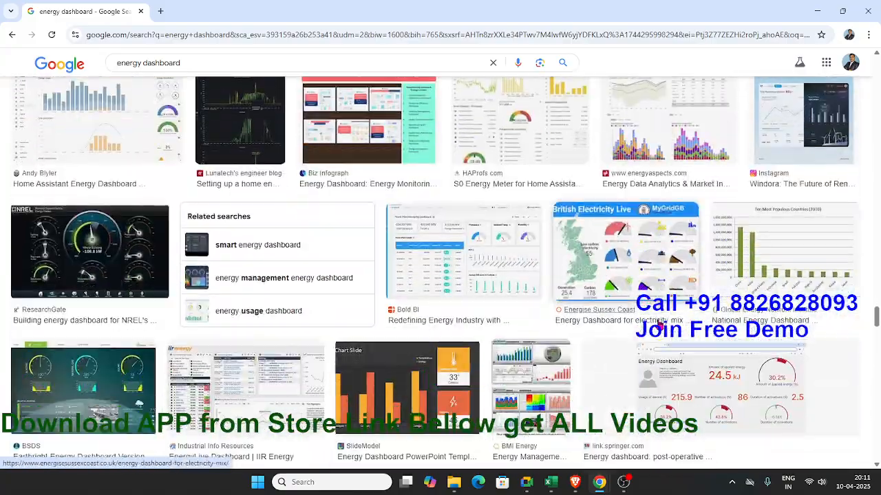
pyautogui.scroll(20, 659, 322)
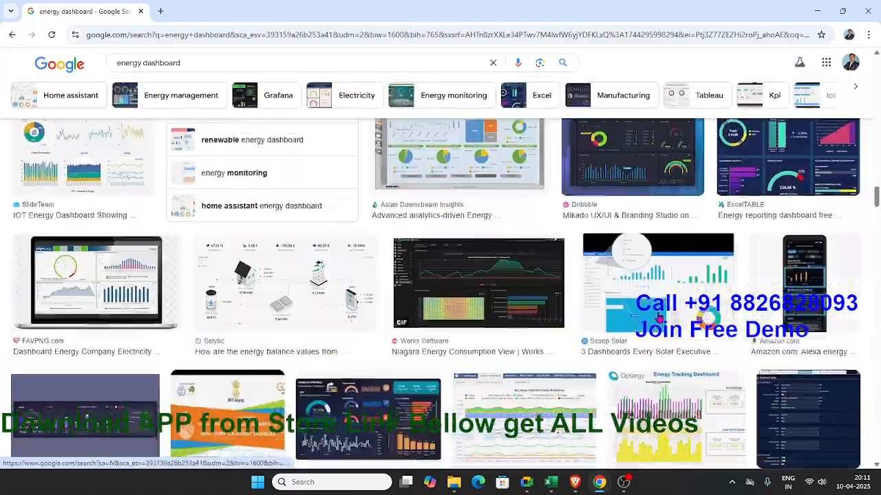
pyautogui.scroll(15, 659, 322)
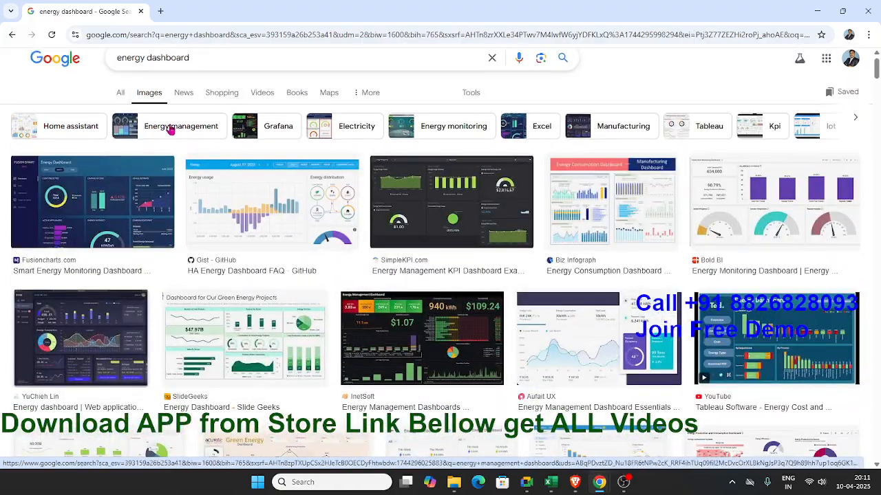
# Step: Narrow the image results to energy management and preview the SlideGeeks "Dashboard for Our Green Energy Projects" image
pyautogui.click(150, 130)
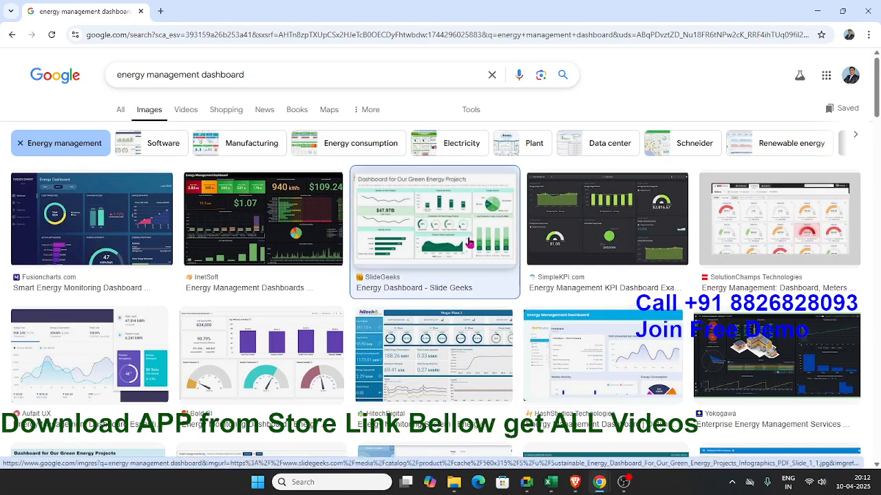
pyautogui.click(440, 227)
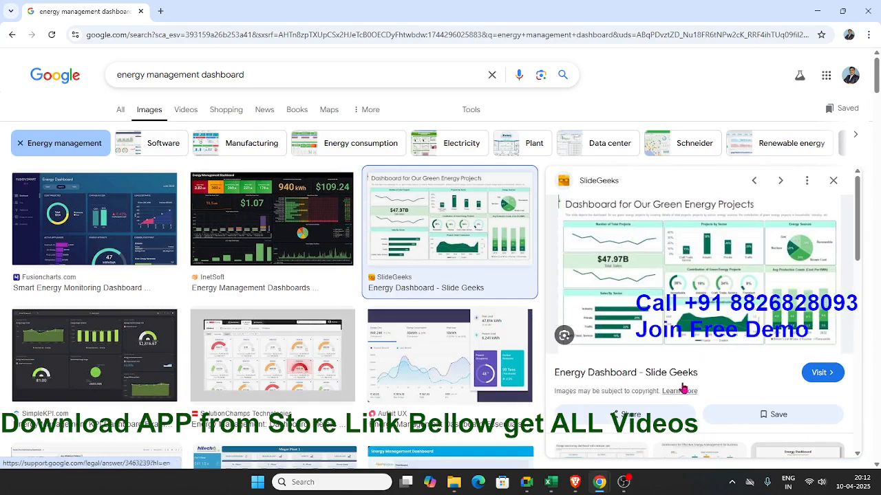
pyautogui.scroll(-1, 664, 360)
pyautogui.scroll(1, 659, 358)
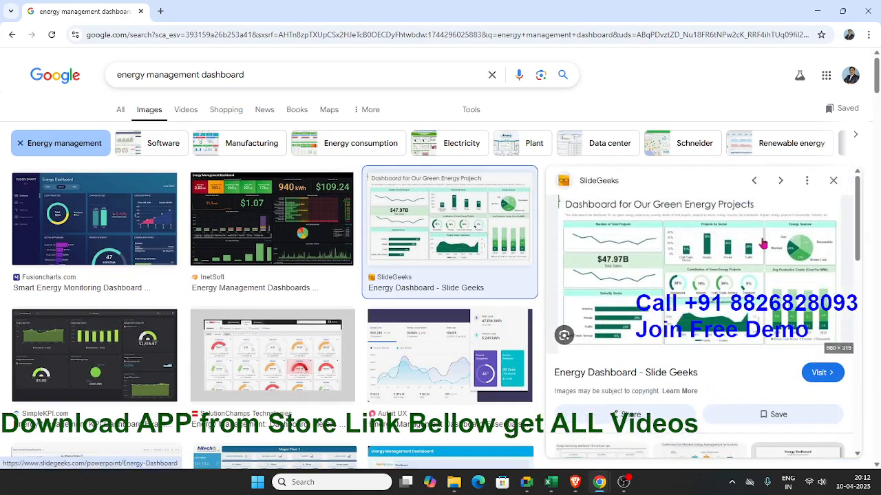
# Step: View the previewed SlideGeeks green energy dashboard image in its own tab at 175% zoom, then close that tab and the preview
pyautogui.rightClick(662, 295)
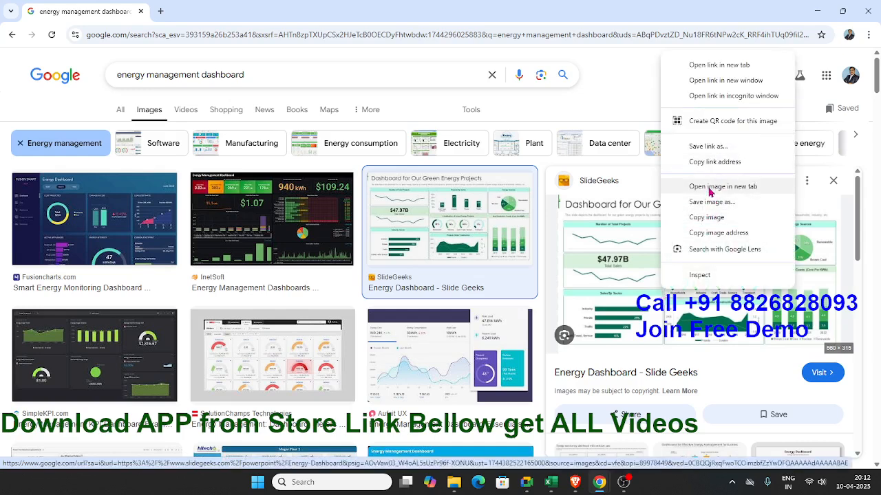
pyautogui.click(711, 186)
pyautogui.click(238, 13)
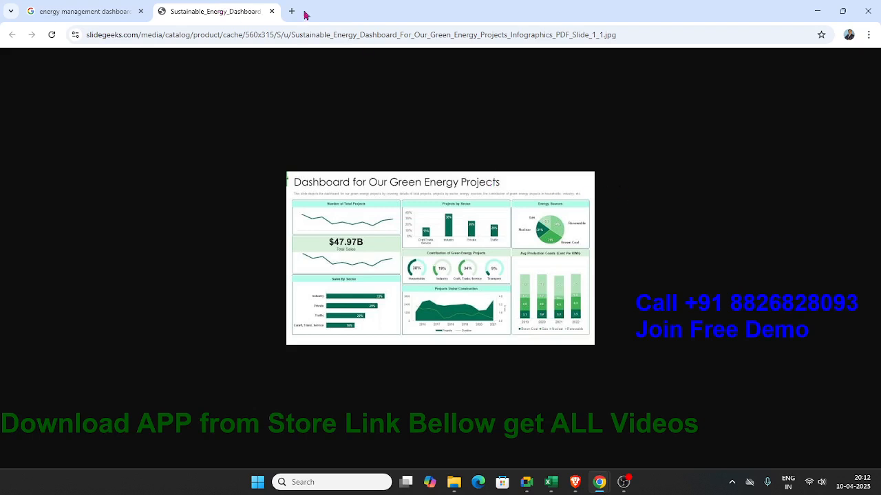
pyautogui.hotkey('ctrl', '+')
pyautogui.hotkey('ctrl', '+')
pyautogui.hotkey('ctrl', '+')
pyautogui.hotkey('ctrl', '+')
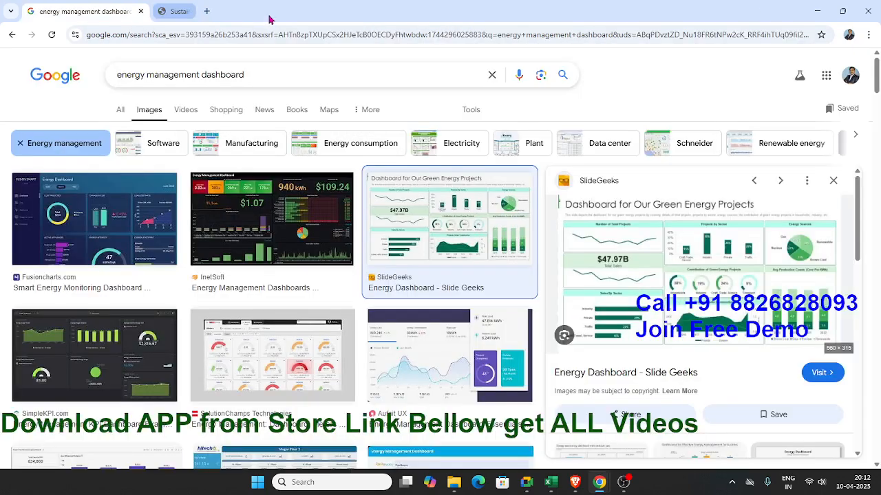
pyautogui.click(271, 12)
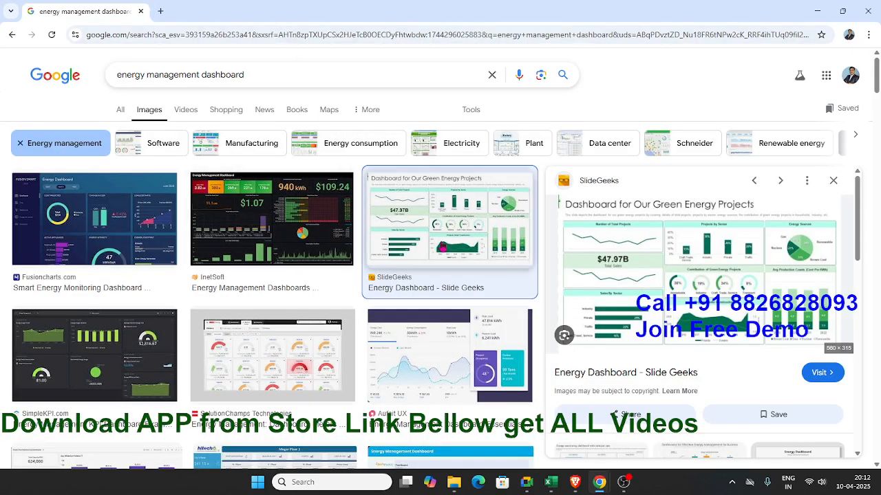
pyautogui.click(833, 182)
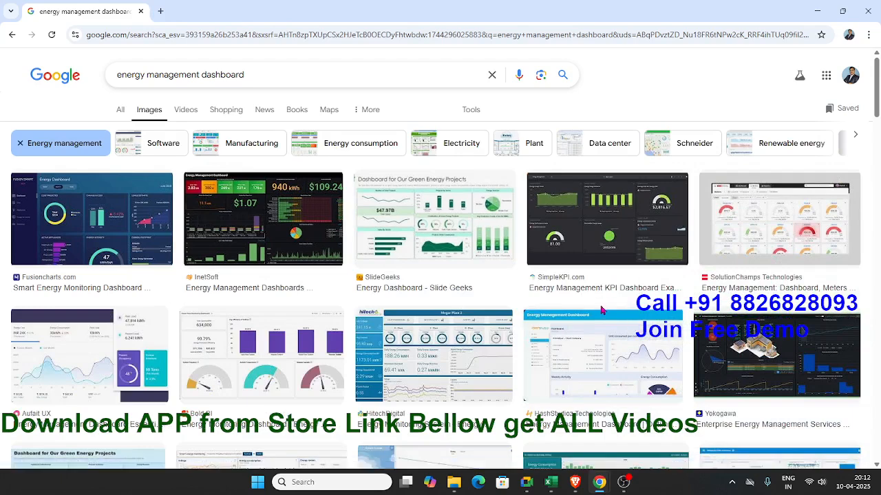
# Step: Browse further results, preview Fusioncharts.com's "Smart Energy Monitoring Dashboard" and open its full image in a separate tab
pyautogui.scroll(-1, 601, 311)
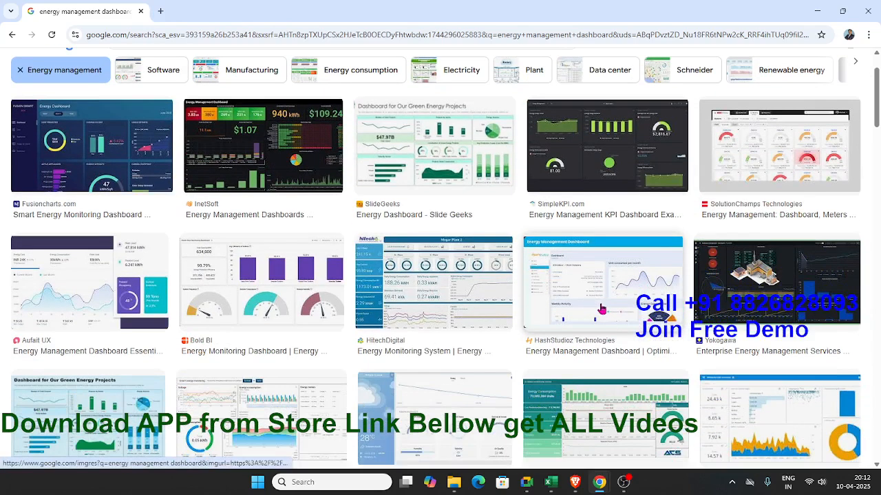
pyautogui.scroll(-1, 601, 311)
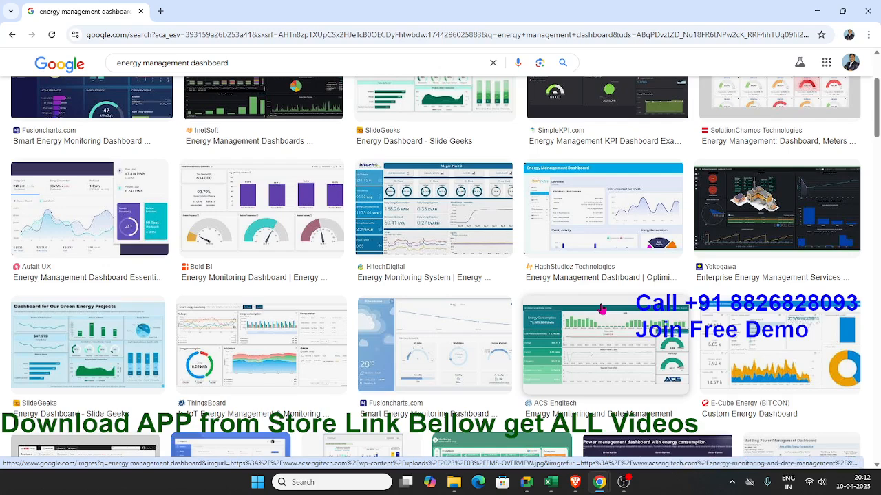
pyautogui.scroll(2, 601, 311)
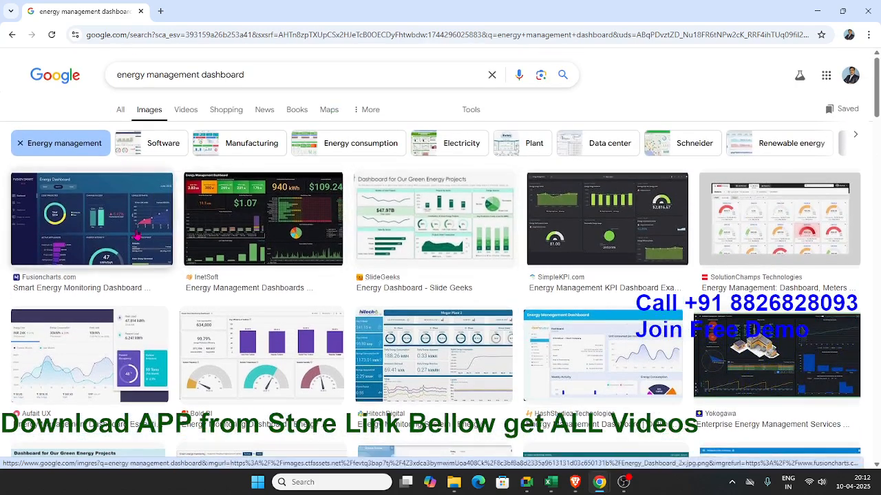
pyautogui.click(138, 236)
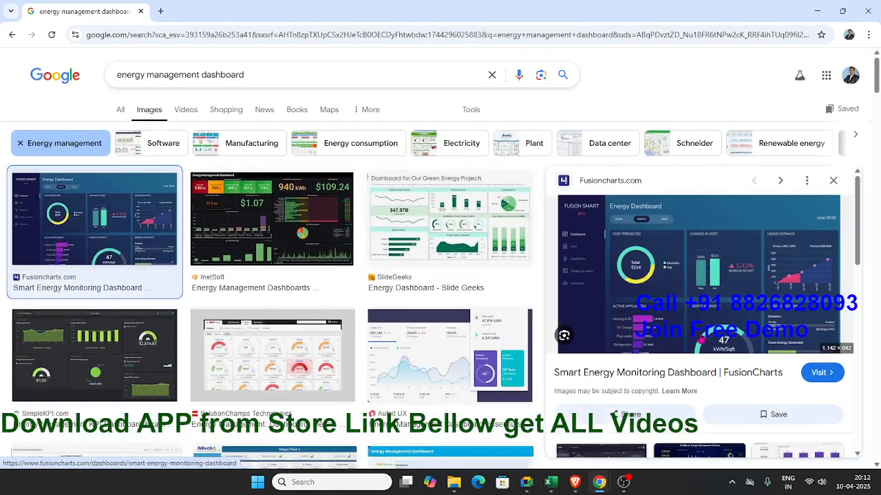
pyautogui.scroll(-1, 701, 337)
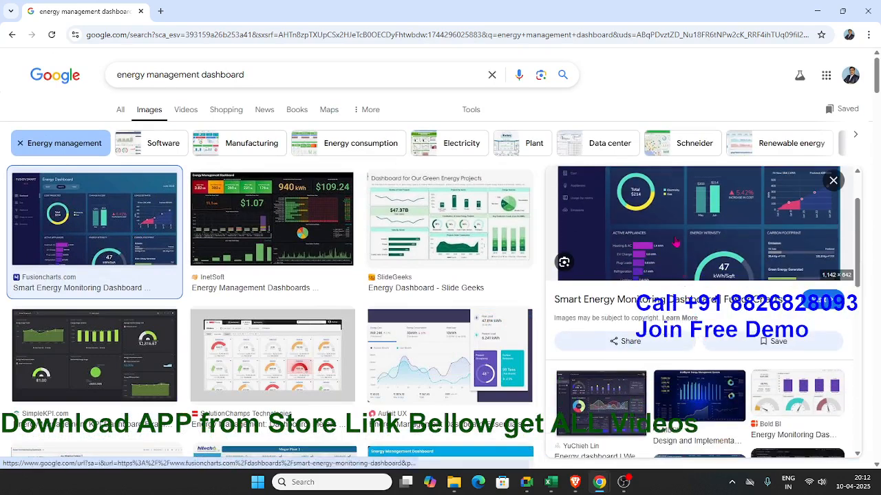
pyautogui.rightClick(676, 234)
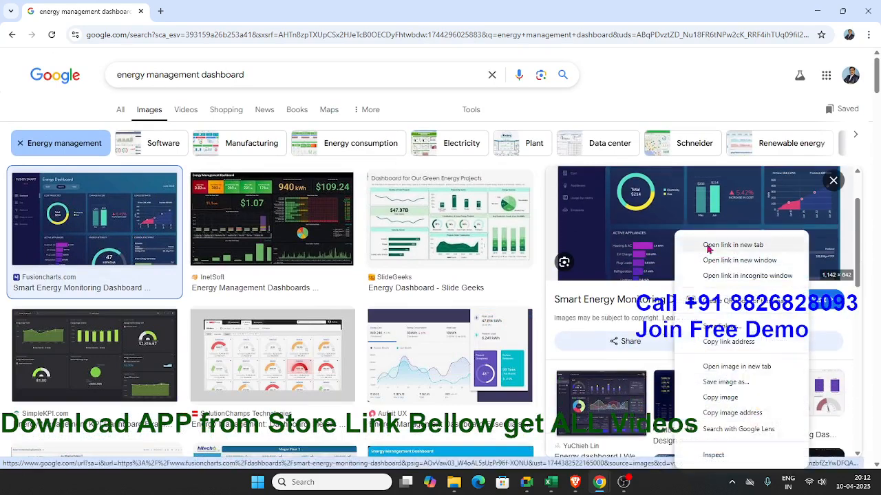
pyautogui.click(722, 368)
pyautogui.click(220, 13)
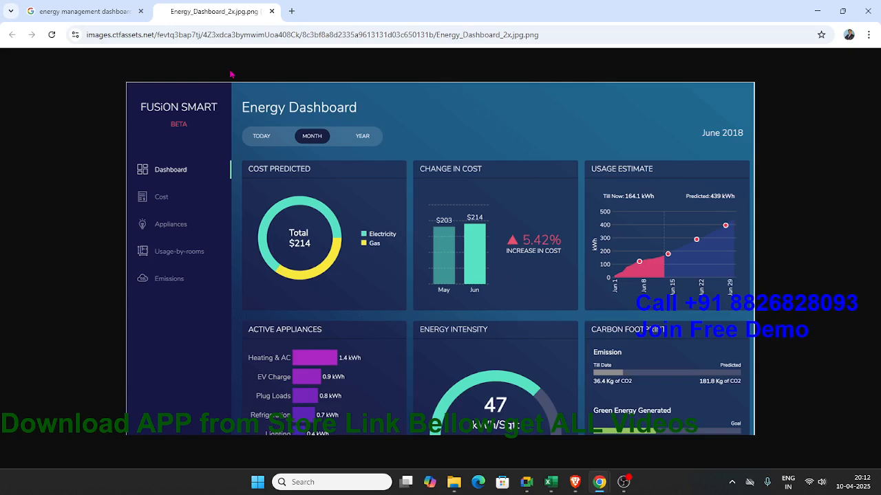
# Step: Open the FusionCharts Smart Energy Monitoring Dashboard page from the preview and examine its live dashboard
pyautogui.click(120, 10)
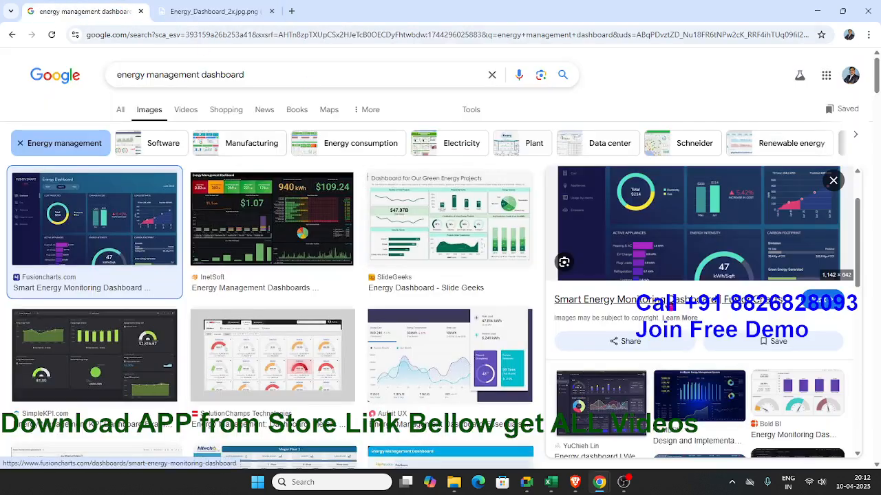
pyautogui.click(681, 300)
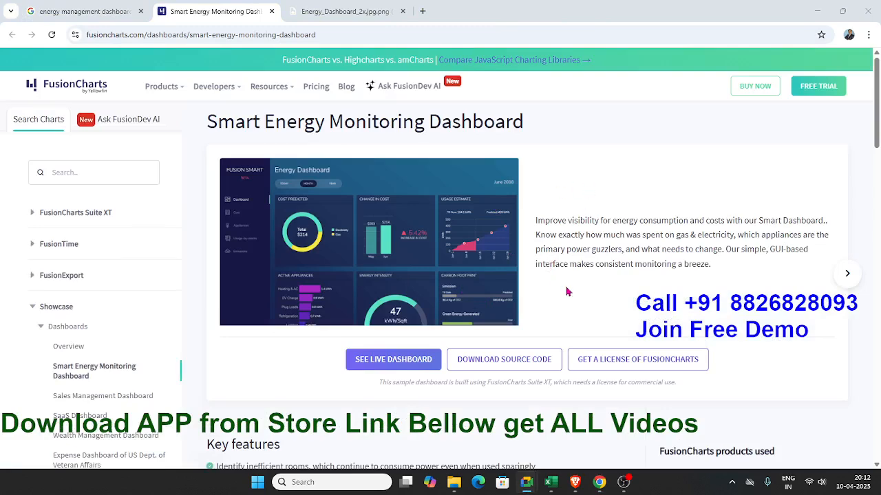
pyautogui.scroll(-1, 569, 291)
pyautogui.click(378, 293)
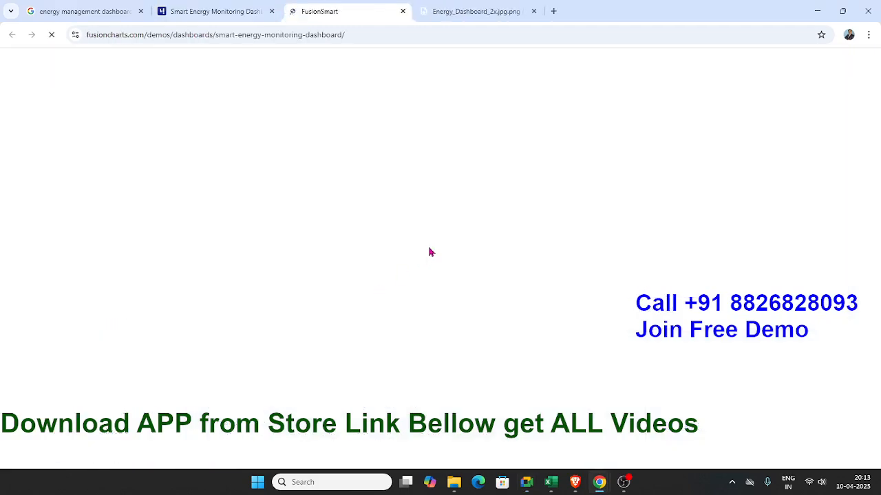
pyautogui.scroll(-1, 494, 227)
pyautogui.scroll(-1, 493, 227)
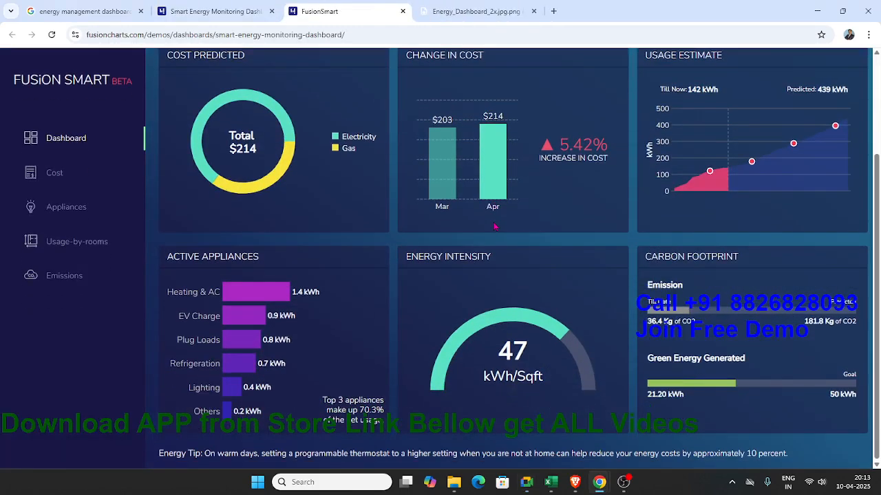
pyautogui.scroll(2, 493, 227)
pyautogui.scroll(-2, 494, 227)
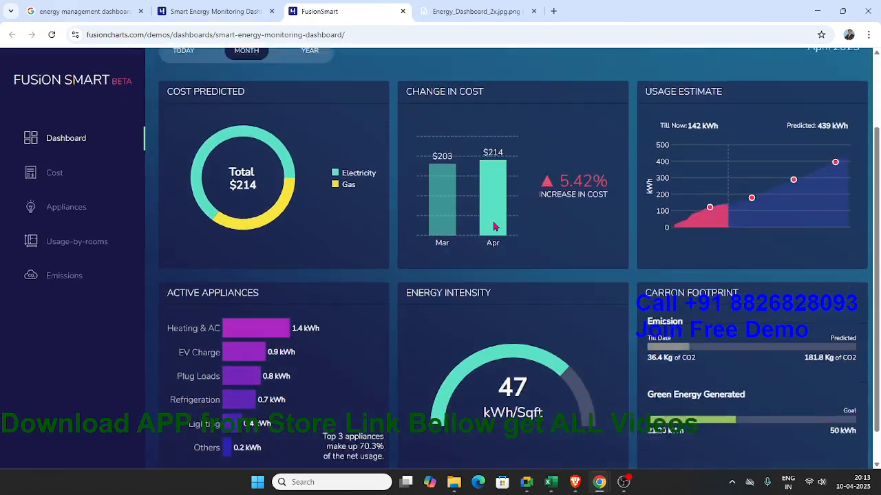
pyautogui.scroll(2, 493, 227)
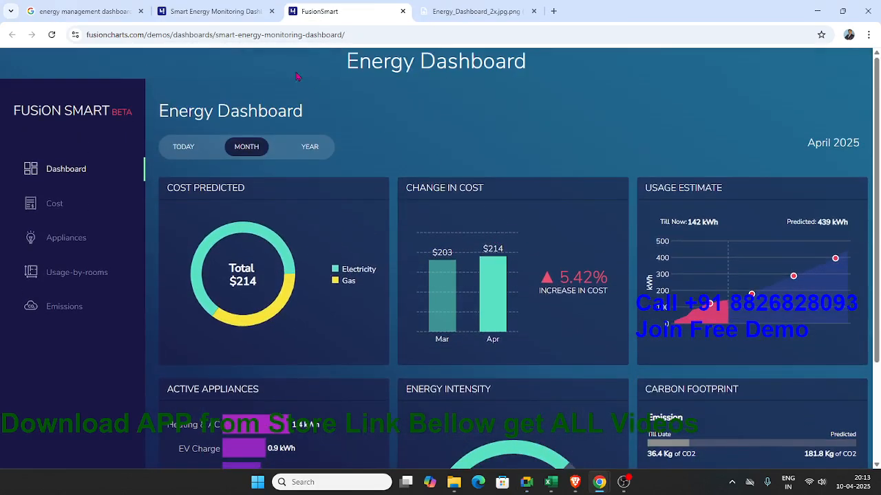
# Step: Return to the FusionCharts description page, dismiss the FusionDev AI pop-up, and review the key features, recommended metrics and setup instructions
pyautogui.click(206, 11)
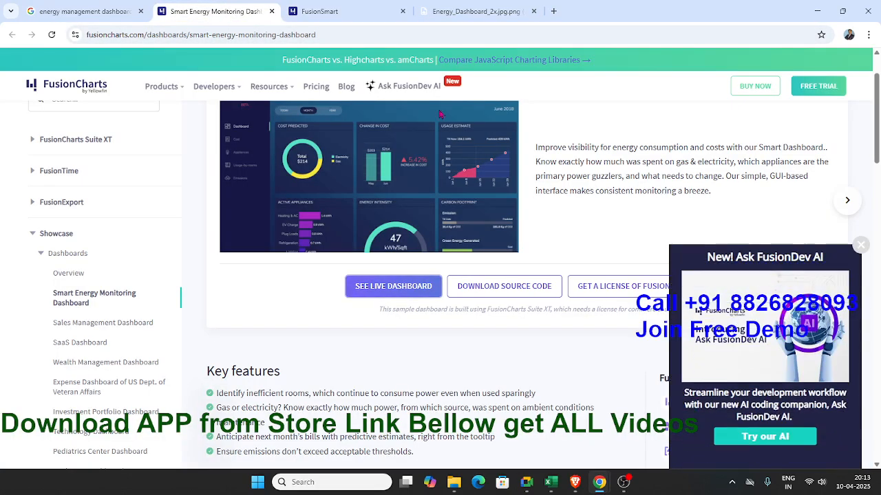
pyautogui.click(860, 245)
pyautogui.scroll(-2, 614, 329)
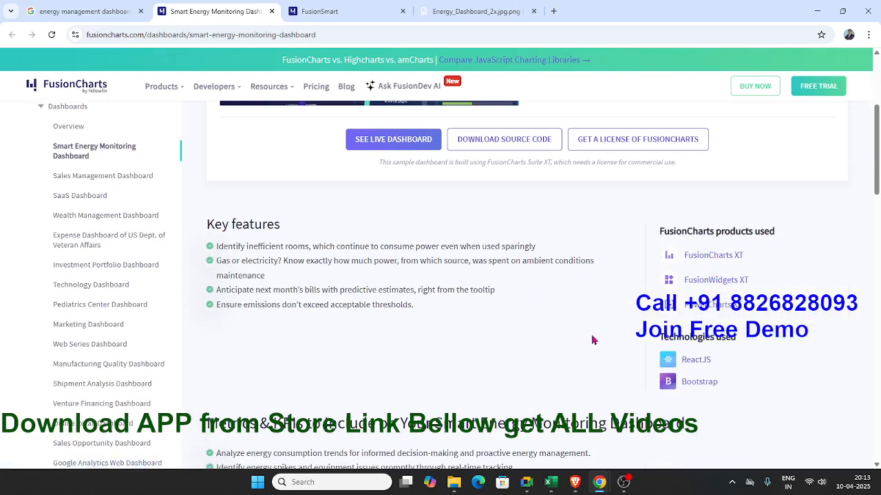
pyautogui.scroll(1, 485, 336)
pyautogui.scroll(-3, 482, 335)
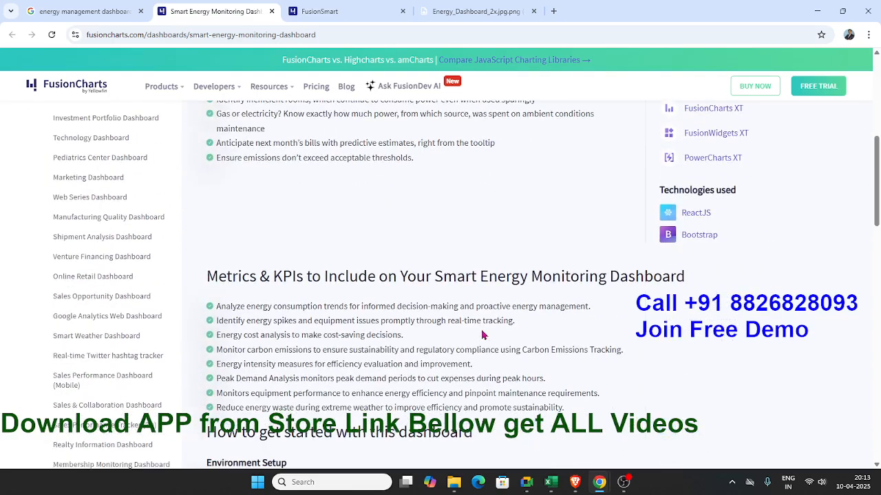
pyautogui.scroll(5, 482, 335)
pyautogui.scroll(-3, 482, 335)
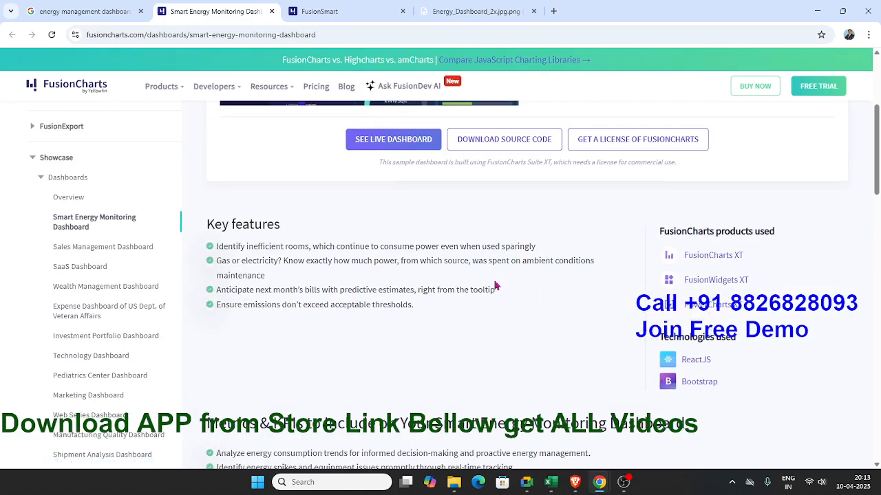
pyautogui.scroll(-1, 496, 288)
pyautogui.scroll(-6, 496, 284)
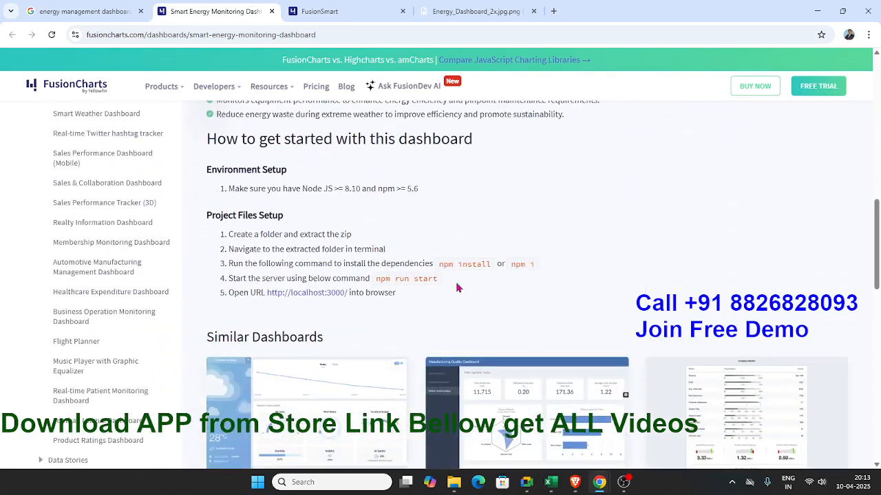
pyautogui.click(283, 297)
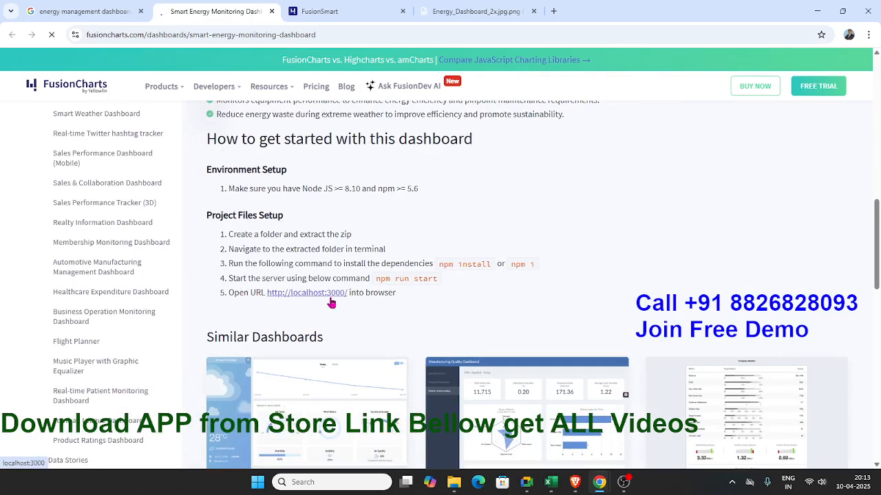
pyautogui.scroll(-3, 344, 301)
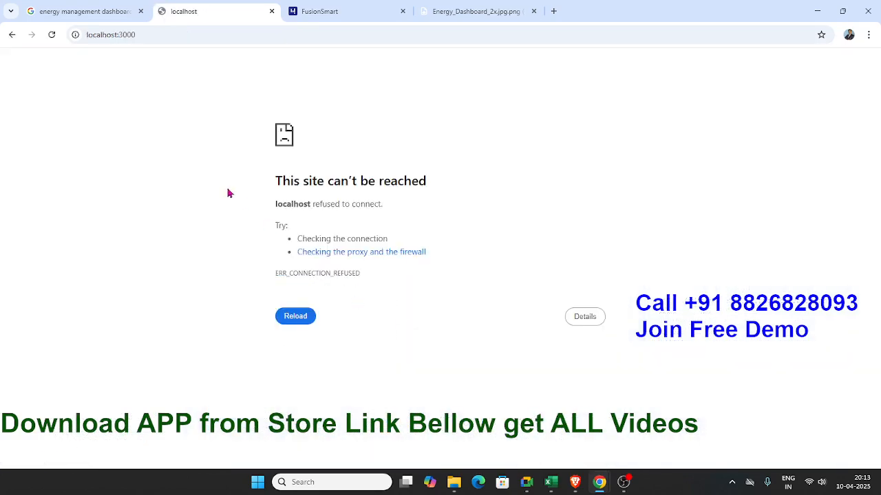
pyautogui.click(12, 35)
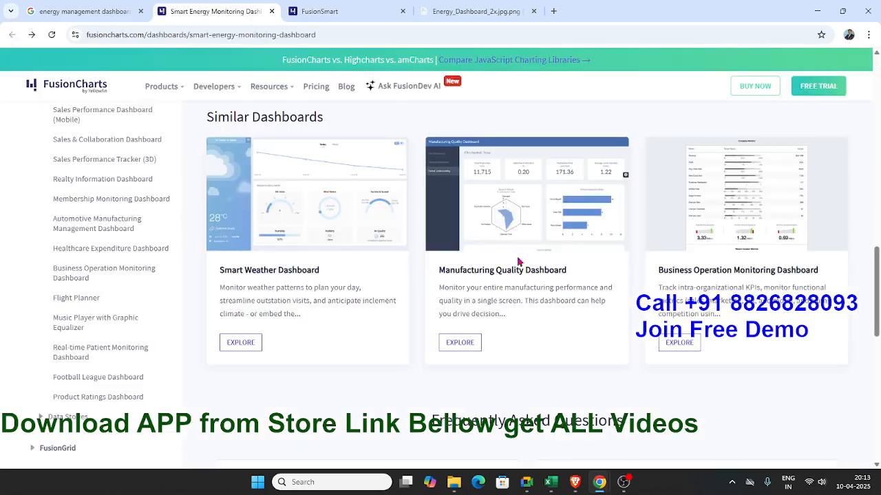
# Step: Look over the Similar Dashboards section and return to the beginning of the Smart Energy Monitoring Dashboard page
pyautogui.scroll(-4, 530, 285)
pyautogui.scroll(2, 529, 285)
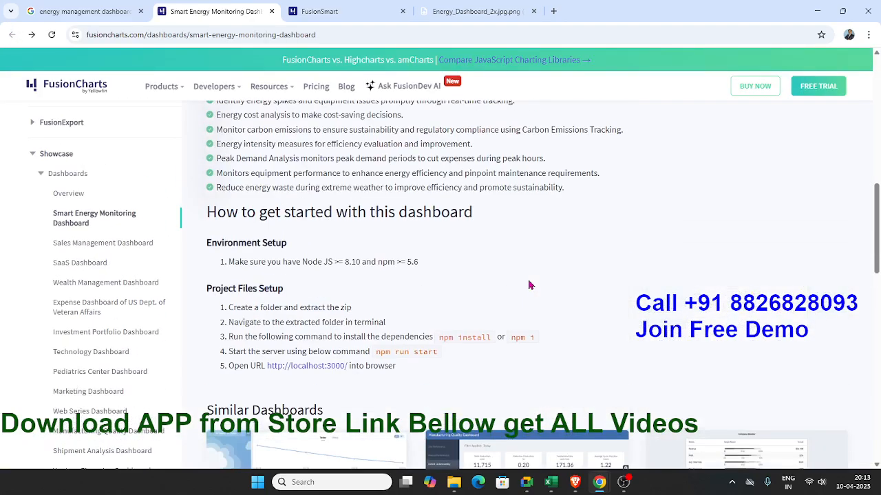
pyautogui.scroll(4, 529, 285)
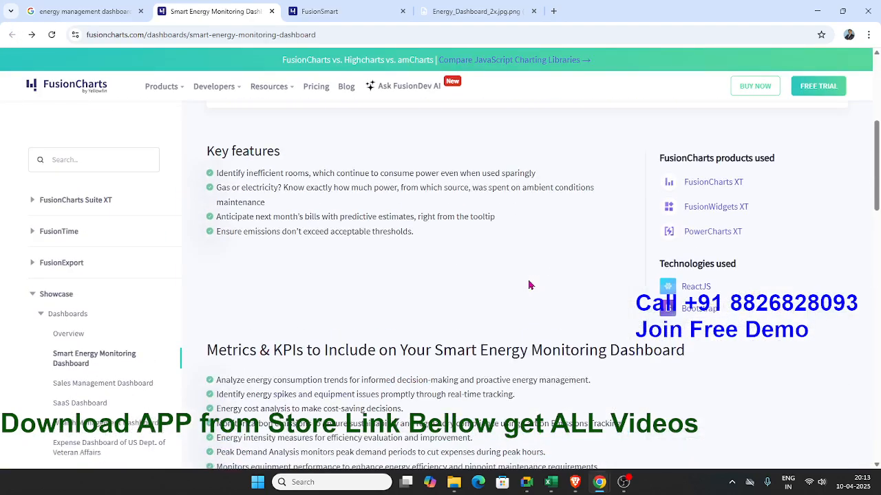
pyautogui.scroll(4, 529, 285)
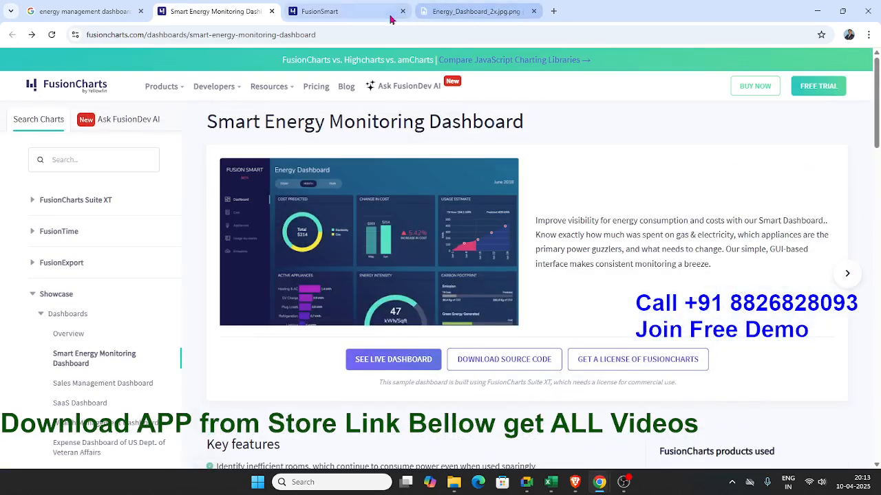
# Step: Revisit the full-size Energy Dashboard image and compare it with the overview of the live FusionSmart dashboard
pyautogui.click(475, 11)
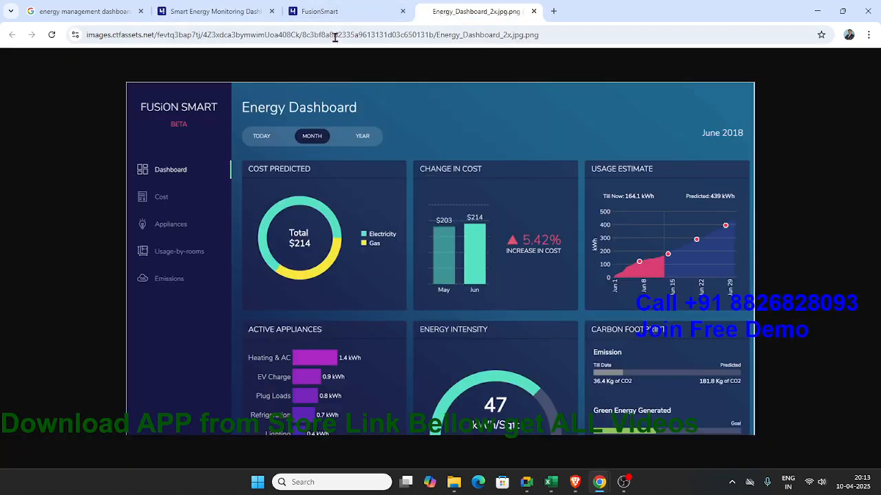
pyautogui.click(336, 15)
pyautogui.scroll(-2, 523, 275)
pyautogui.scroll(2, 540, 318)
pyautogui.scroll(-2, 540, 318)
pyautogui.scroll(2, 540, 318)
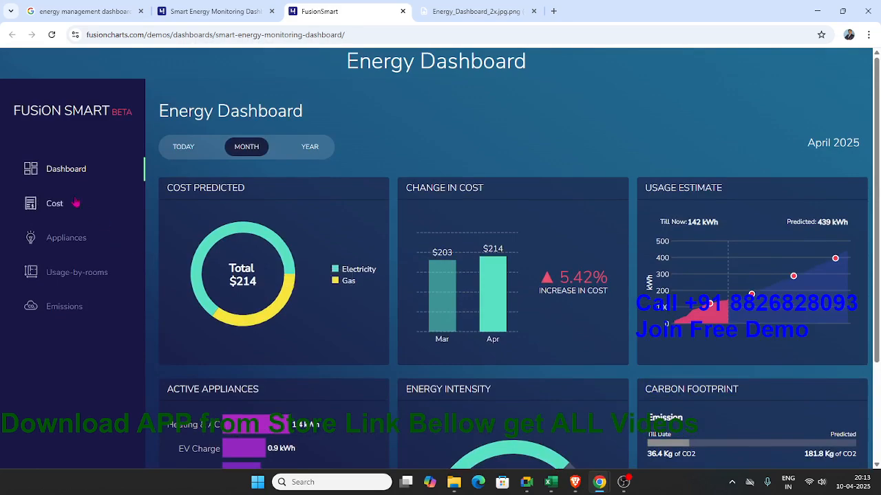
# Step: View the charts in the live dashboard's Cost and Appliances sections
pyautogui.click(51, 211)
pyautogui.scroll(-3, 274, 296)
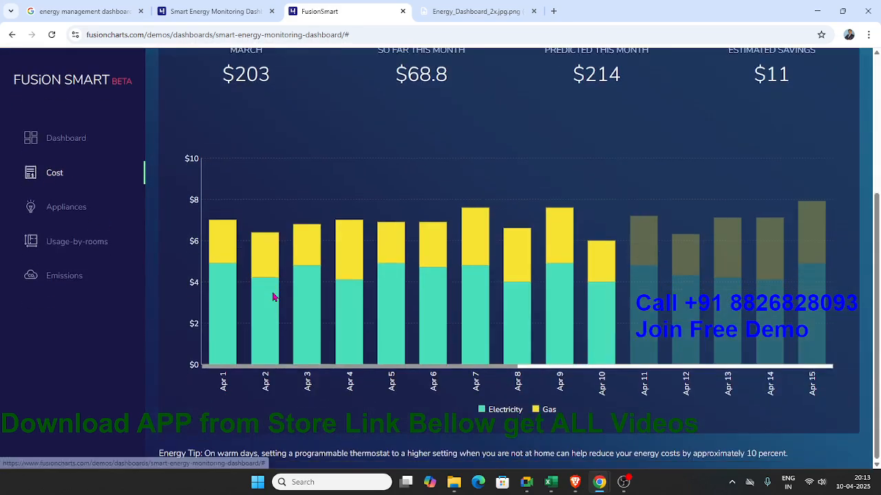
pyautogui.scroll(3, 273, 295)
pyautogui.click(70, 244)
pyautogui.scroll(-3, 71, 248)
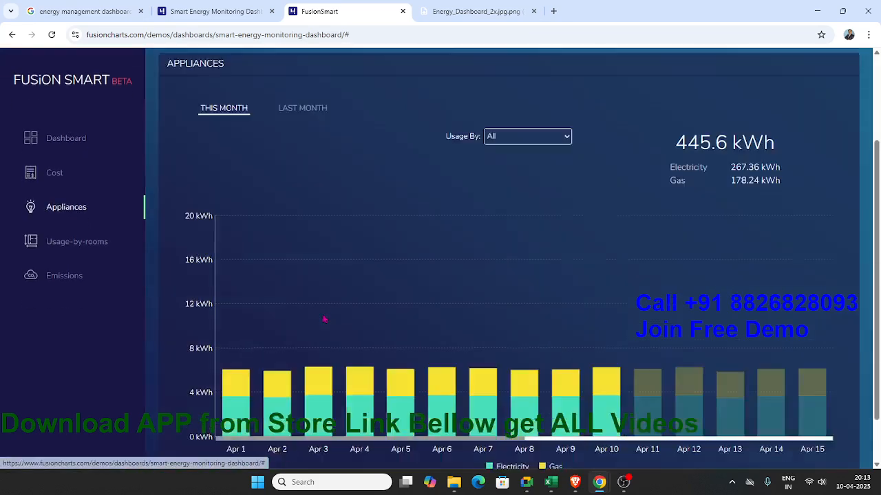
pyautogui.scroll(3, 73, 251)
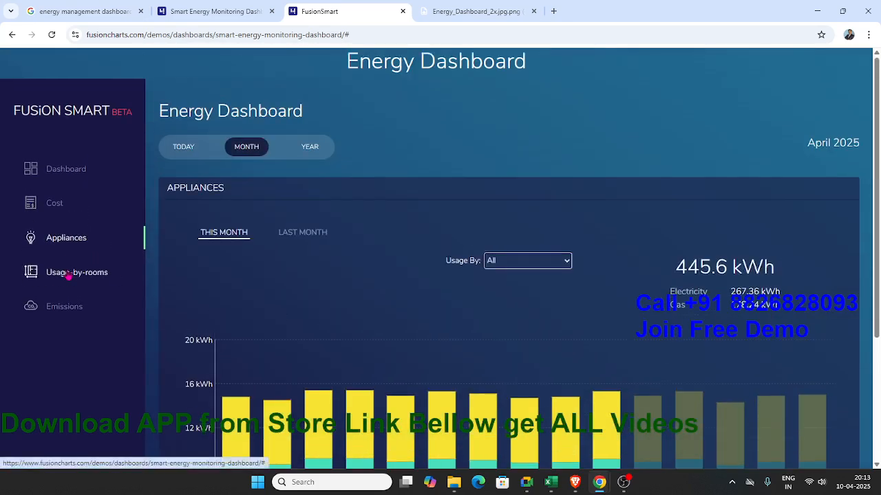
# Step: View the room heat map in the live dashboard's Usage-by-rooms section
pyautogui.click(76, 273)
pyautogui.scroll(-2, 193, 309)
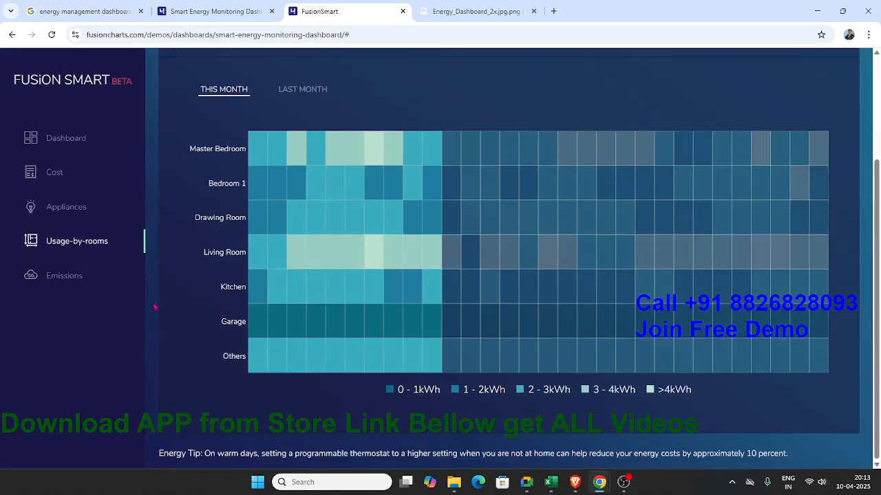
# Step: View the carbon footprint chart in the live dashboard's Emissions section and return to the Dashboard overview
pyautogui.click(62, 276)
pyautogui.scroll(-3, 207, 310)
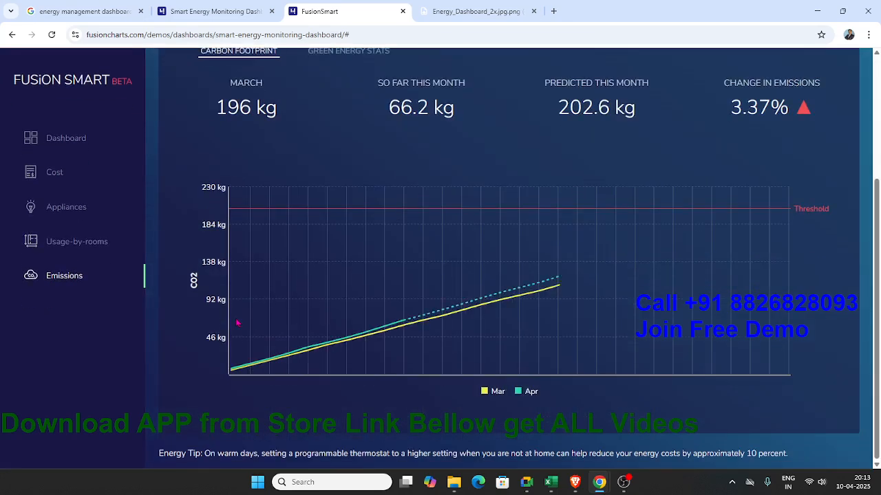
pyautogui.scroll(3, 236, 322)
pyautogui.click(65, 170)
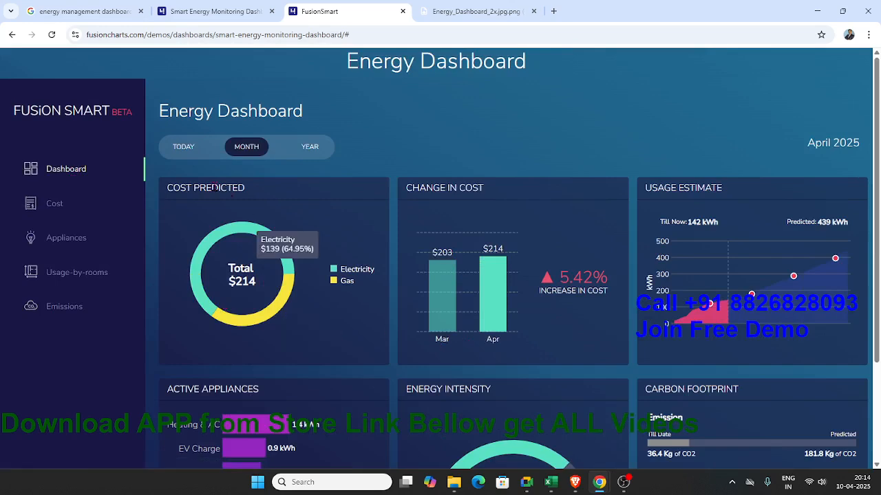
# Step: Examine the overview's Usage Estimate, Active Appliances, Energy Intensity and Carbon Footprint cards
pyautogui.scroll(-2, 757, 336)
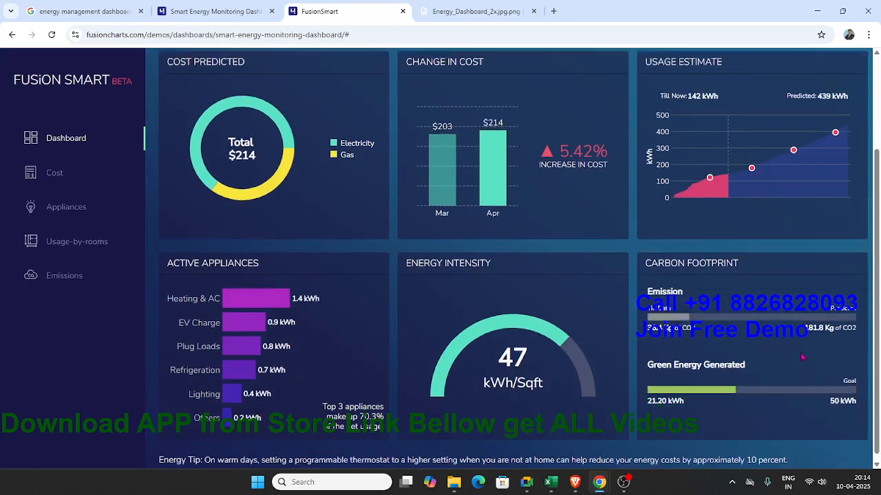
pyautogui.scroll(2, 784, 347)
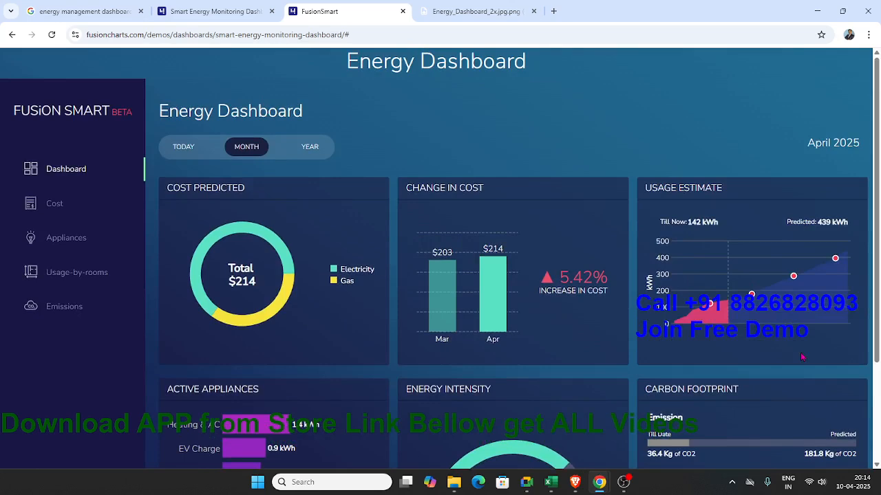
pyautogui.scroll(-1, 530, 360)
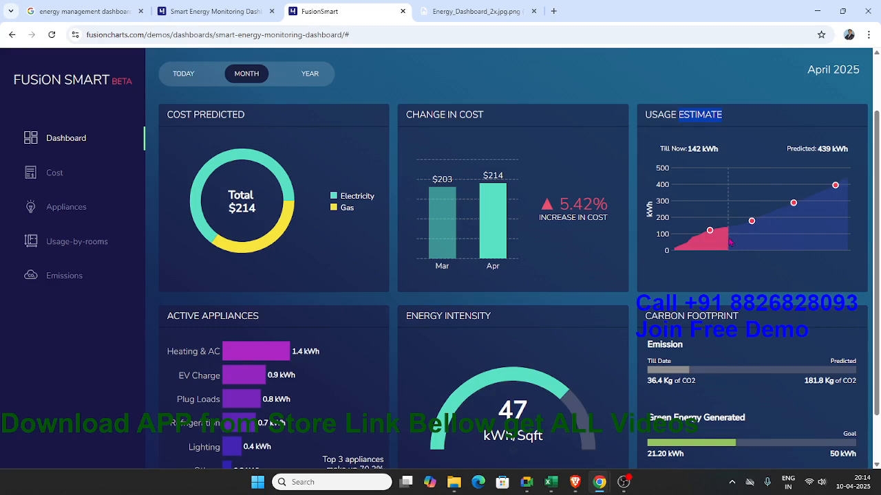
pyautogui.moveTo(840, 187)
pyautogui.scroll(-1, 557, 270)
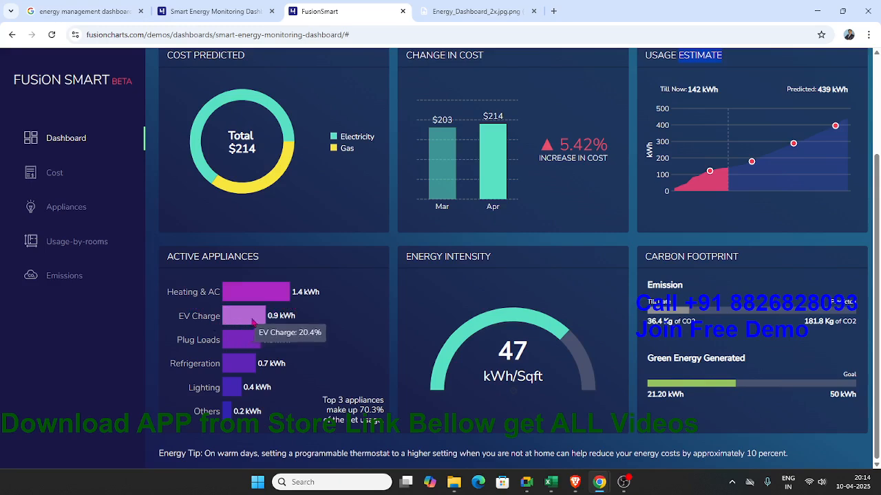
pyautogui.moveTo(254, 345)
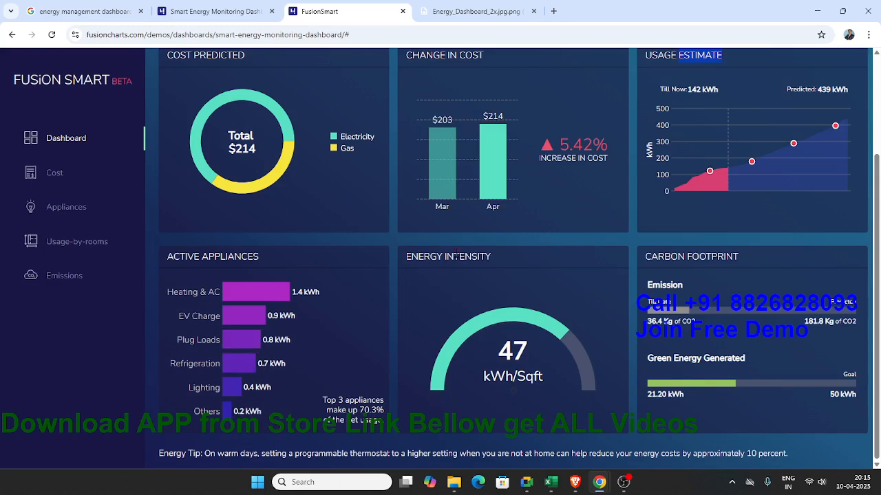
pyautogui.doubleClick(457, 253)
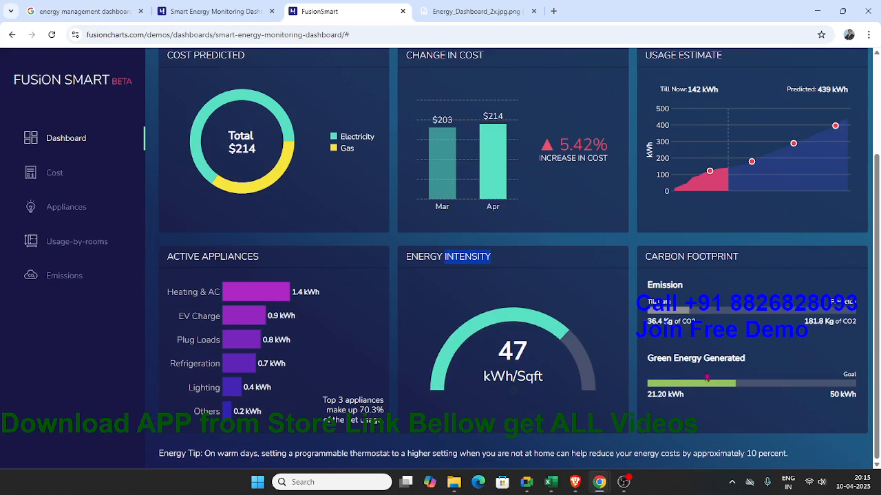
pyautogui.doubleClick(666, 258)
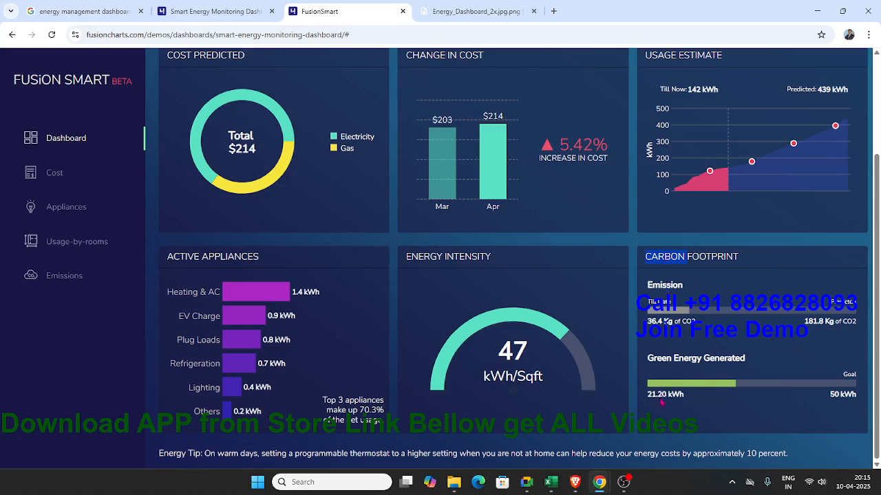
pyautogui.scroll(2, 647, 377)
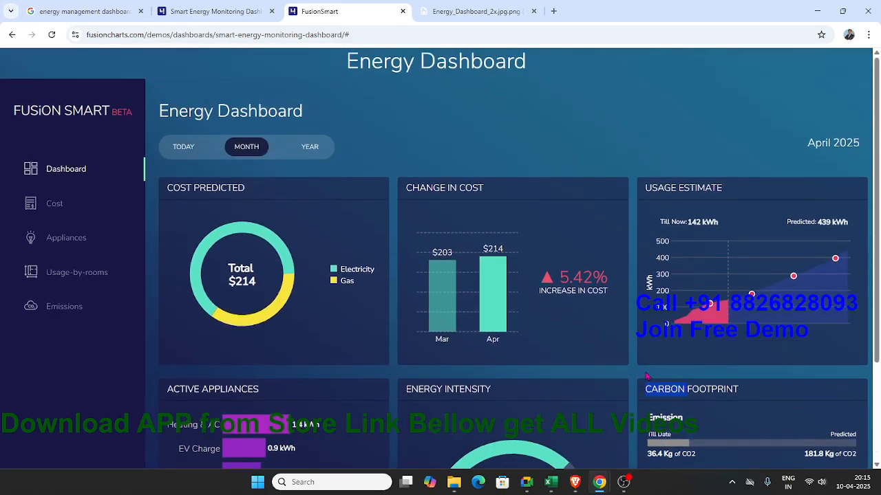
# Step: Reduce the page zoom until all six cards fit and capture a screenshot of the Energy Dashboard area without the sidebar
pyautogui.scroll(-2, 647, 377)
pyautogui.scroll(2, 647, 376)
pyautogui.scroll(-1, 646, 371)
pyautogui.scroll(1, 645, 372)
pyautogui.hotkey('ctrl', '-')
pyautogui.hotkey('ctrl', '-')
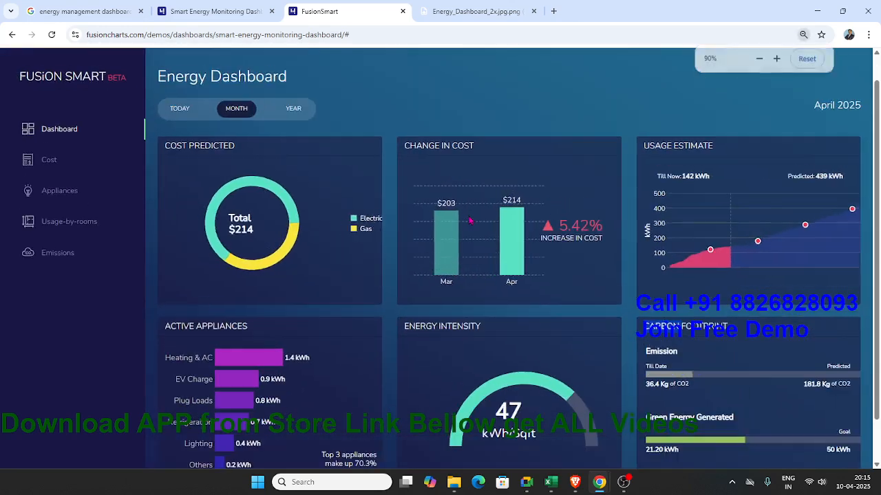
pyautogui.hotkey('ctrl', '-')
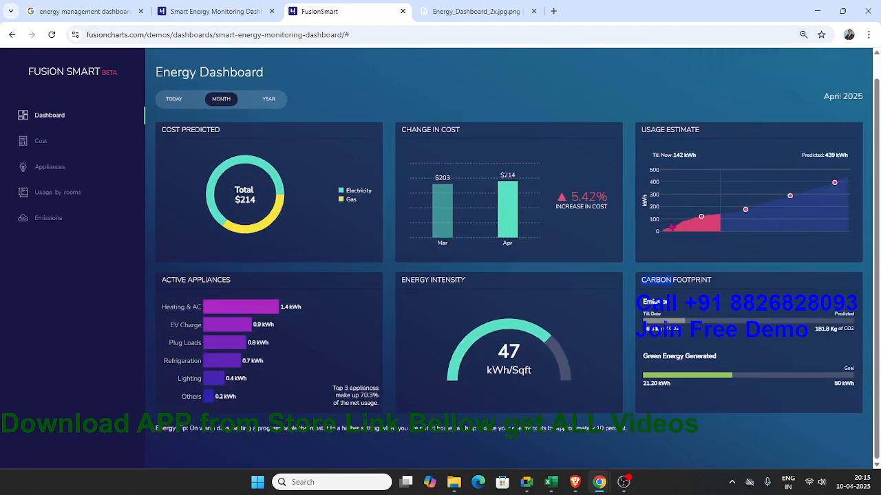
pyautogui.press('super+shift+s')
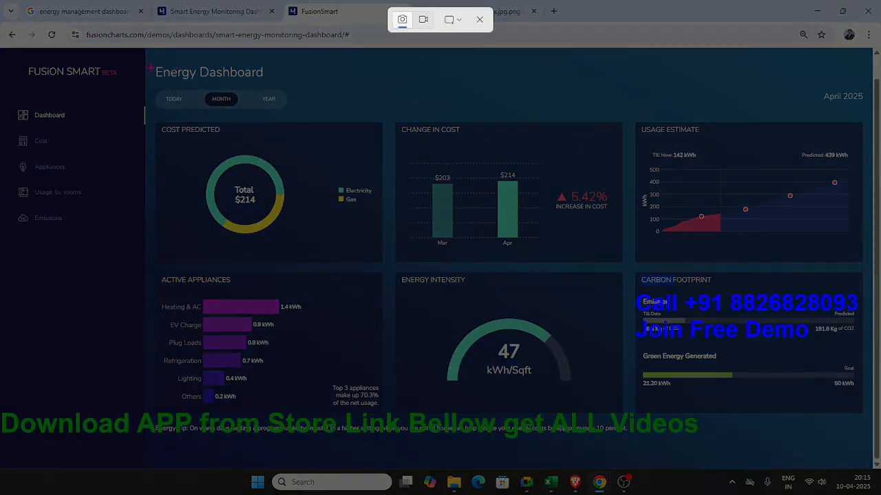
pyautogui.moveTo(145, 63); pyautogui.dragTo(873, 431)
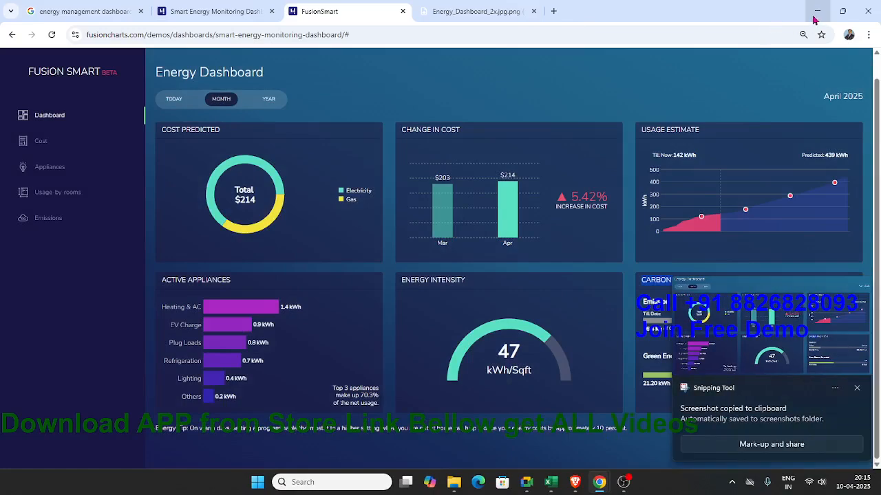
# Step: Switch to the blank Excel workbook and rename Sheet1 as Sample
pyautogui.click(816, 11)
pyautogui.doubleClick(79, 446)
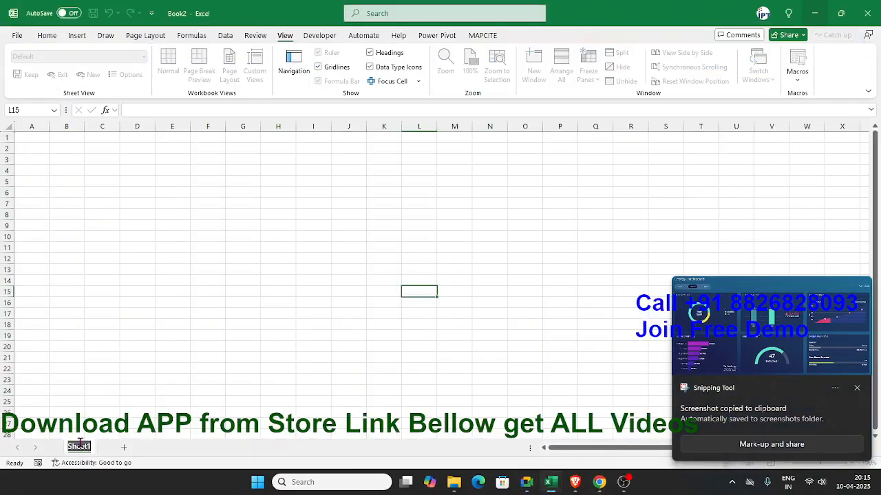
pyautogui.write('Sample')
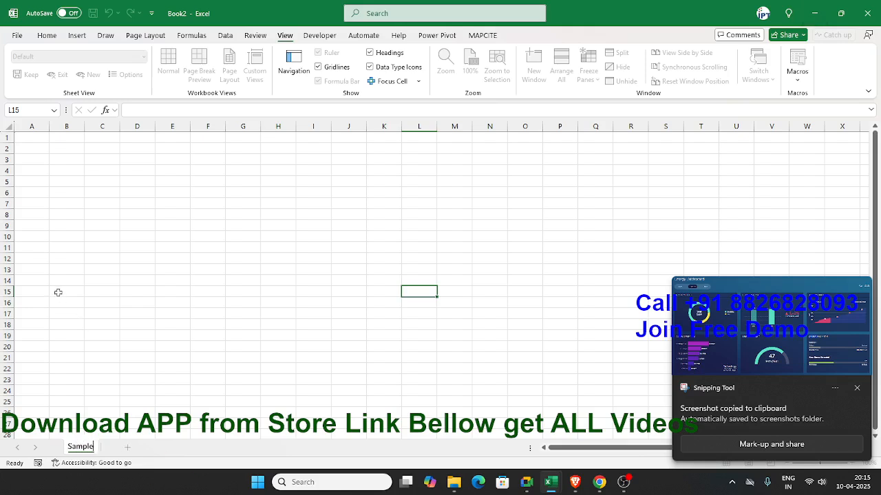
pyautogui.click(58, 293)
# Step: Paste the dashboard screenshot at cell A1 of the Sample sheet and deselect it
pyautogui.click(28, 138)
pyautogui.hotkey('ctrl', 'v')
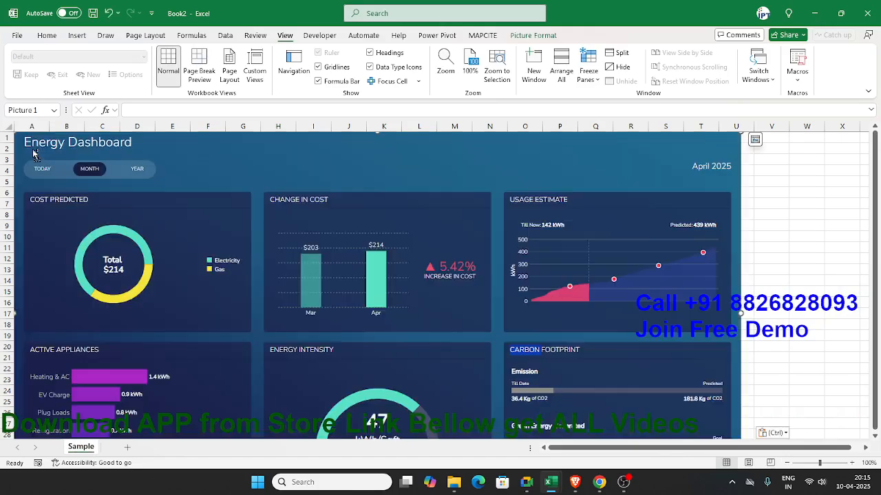
pyautogui.click(783, 236)
pyautogui.scroll(-5, 781, 232)
pyautogui.scroll(5, 780, 232)
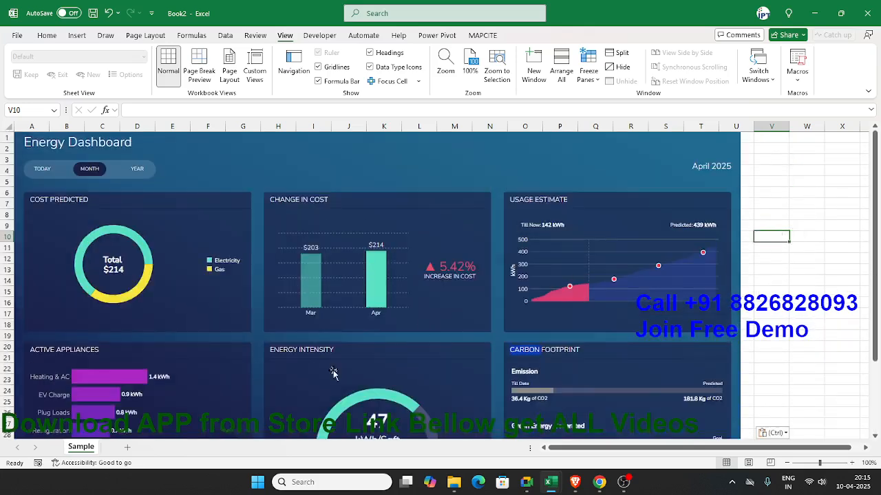
# Step: Add a second worksheet and name it Data
pyautogui.click(126, 447)
pyautogui.doubleClick(122, 448)
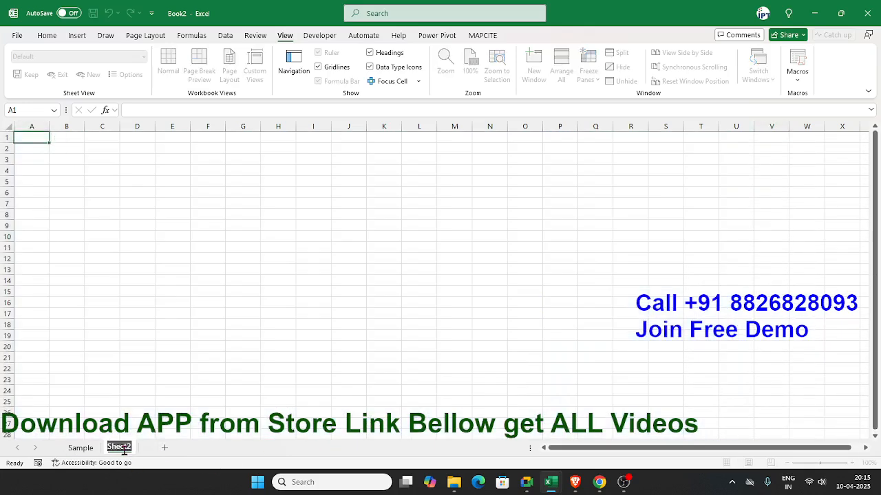
pyautogui.write('Data')
pyautogui.click(171, 389)
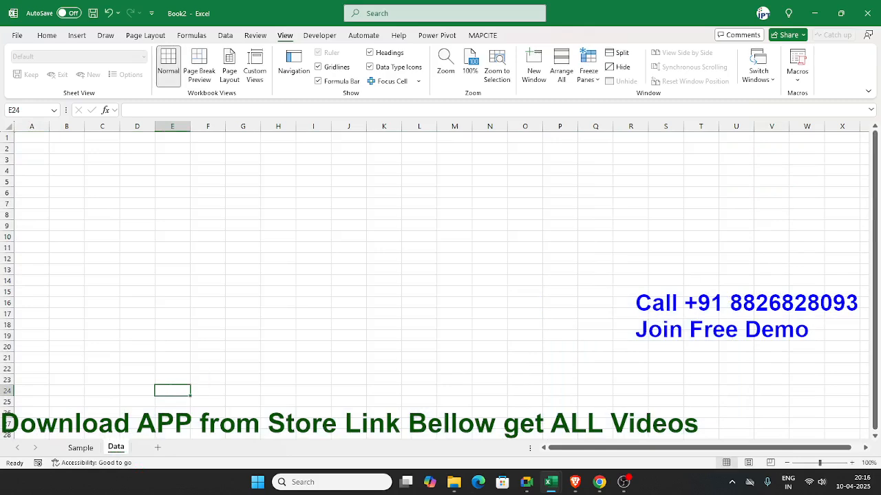
# Step: Close the browser's live dashboard, dashboard image, Smart Energy Monitoring page and Google Images search, ending back on the Sample sheet in Excel
pyautogui.click(90, 448)
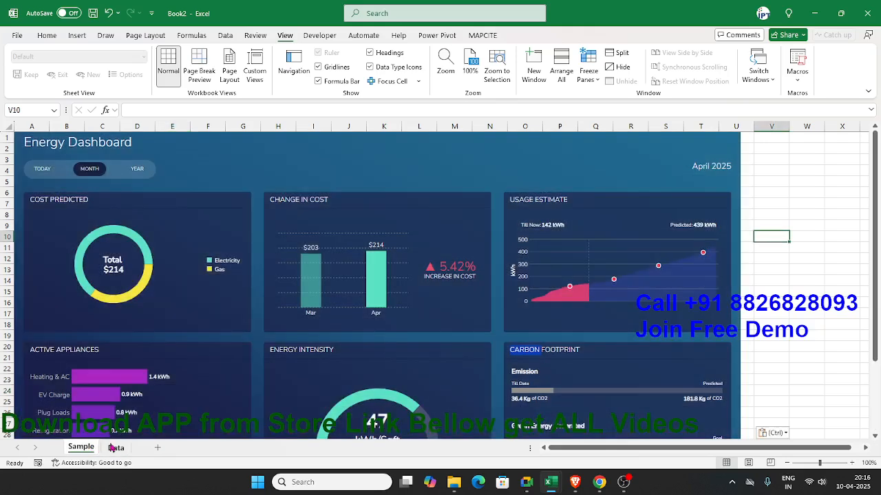
pyautogui.click(659, 421)
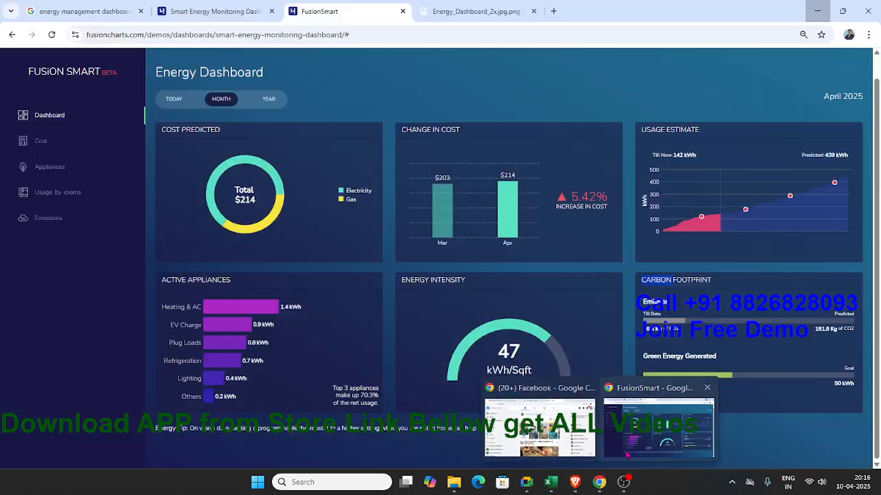
pyautogui.click(404, 11)
pyautogui.click(402, 12)
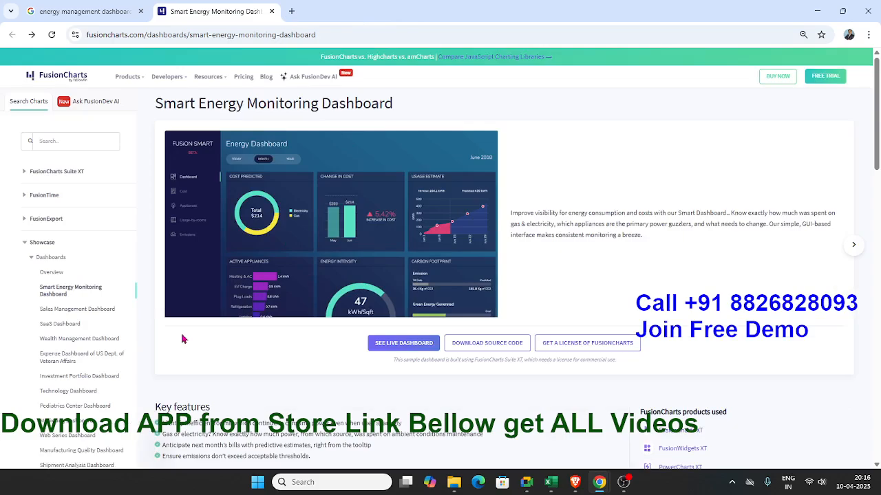
pyautogui.scroll(-4, 377, 345)
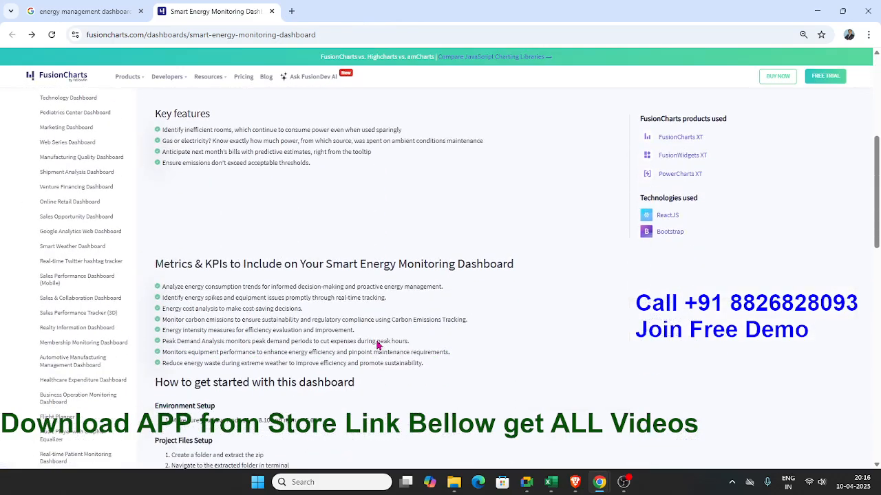
pyautogui.scroll(-10, 377, 345)
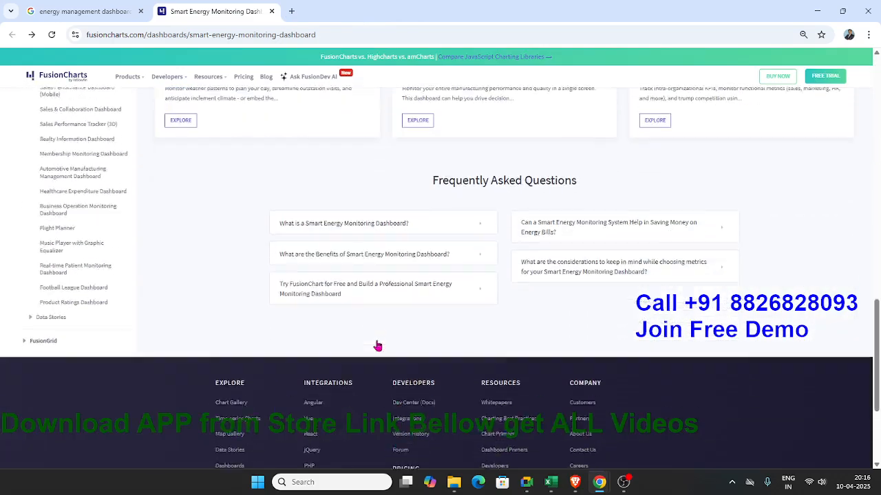
pyautogui.scroll(3, 375, 337)
pyautogui.click(271, 12)
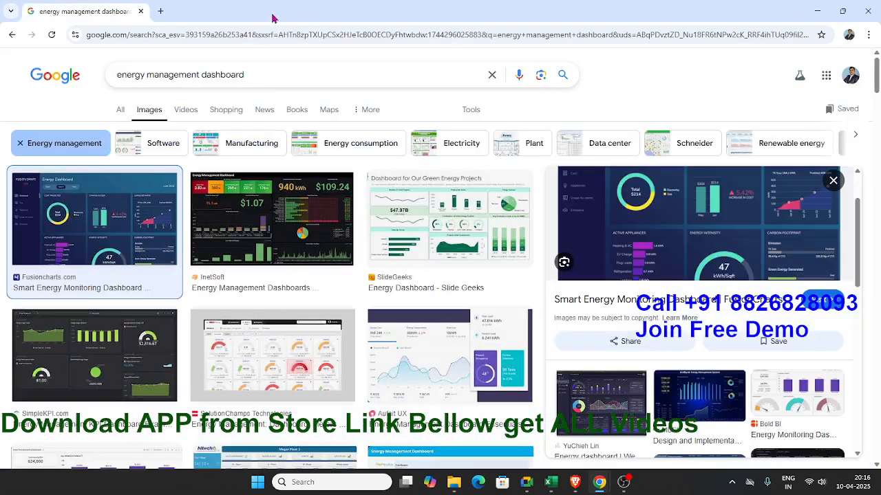
pyautogui.click(141, 12)
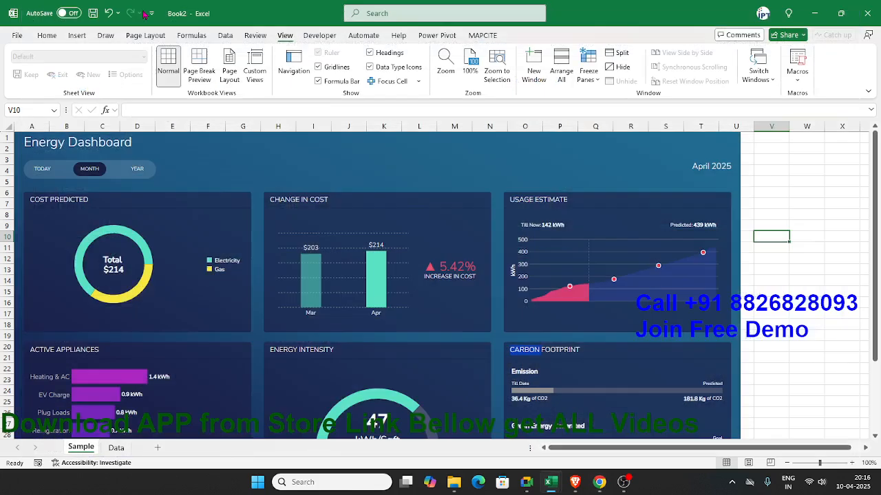
# Step: Review the pasted dashboard on the Sample sheet and enter the header Date in cell A1 of the Data sheet
pyautogui.scroll(-7, 773, 227)
pyautogui.scroll(7, 459, 214)
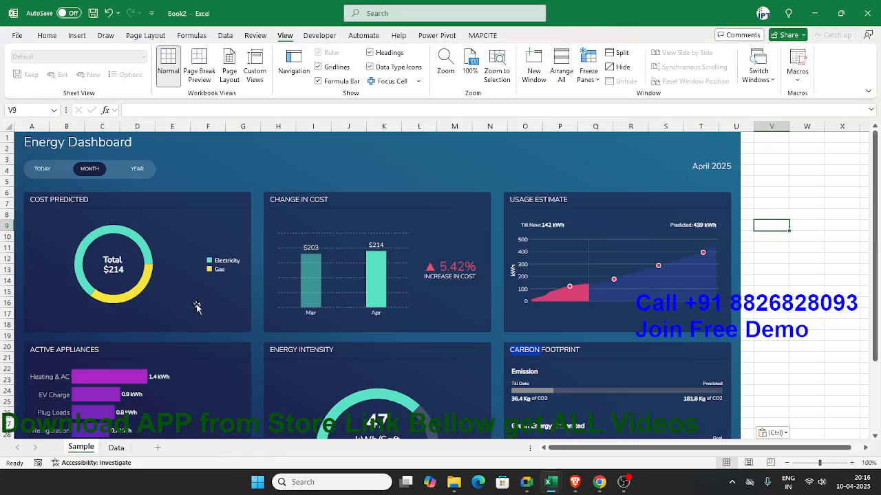
pyautogui.click(115, 448)
pyautogui.click(84, 450)
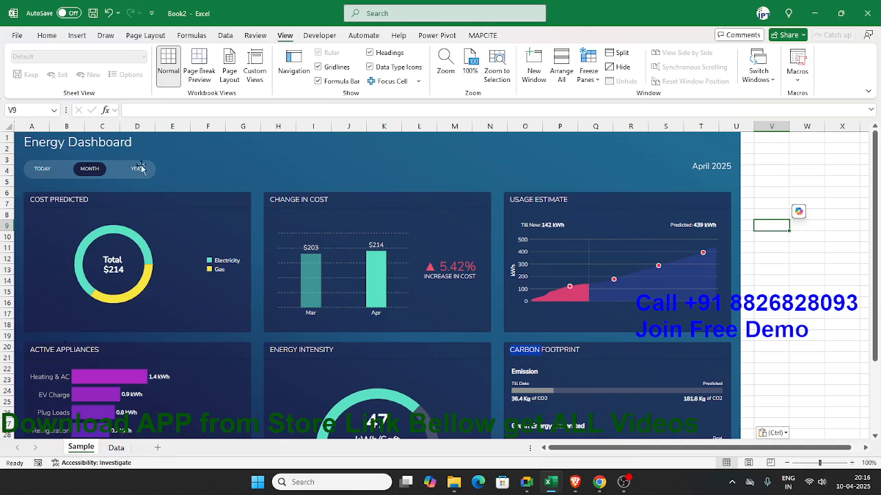
pyautogui.click(118, 448)
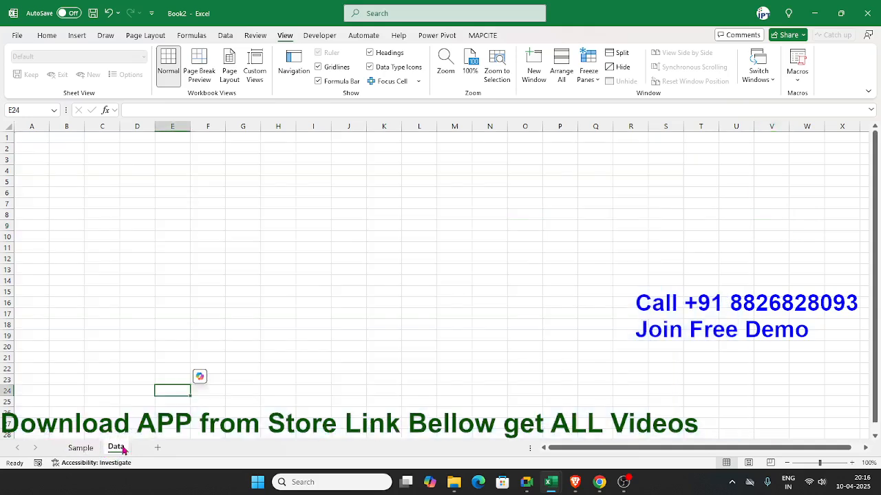
pyautogui.click(40, 141)
pyautogui.scroll(4, 42, 143)
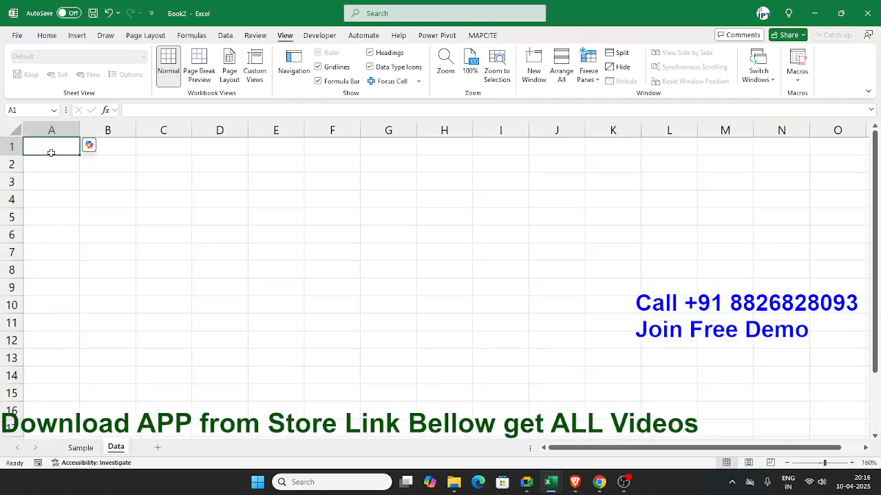
pyautogui.doubleClick(51, 151)
pyautogui.write('Date')
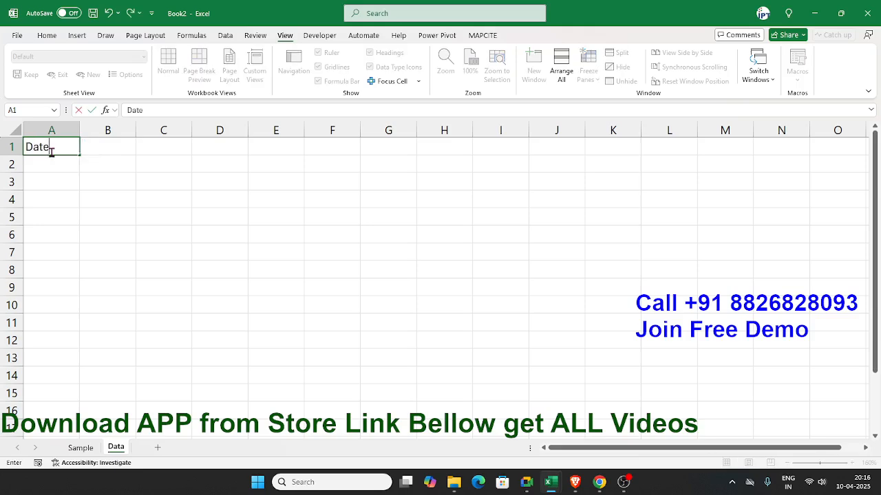
pyautogui.press('Return')
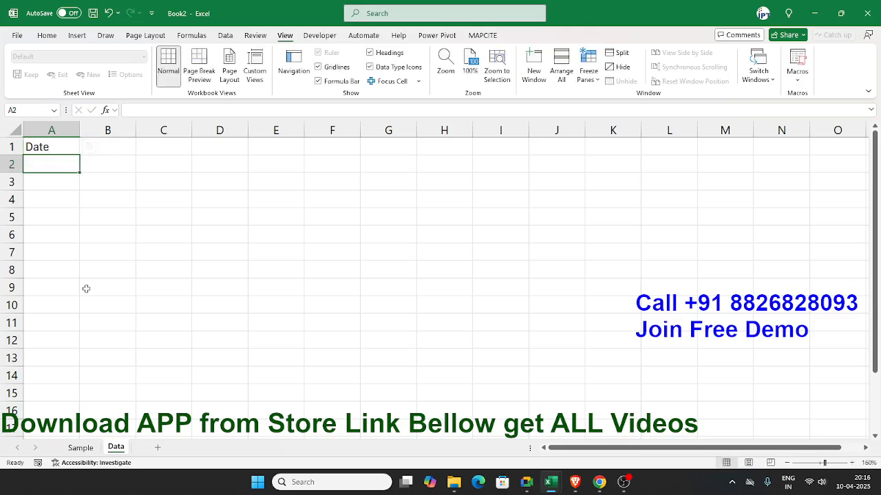
# Step: Check the Sample sheet's dashboard and enter the header Source in cell B1 of the Data sheet
pyautogui.click(81, 448)
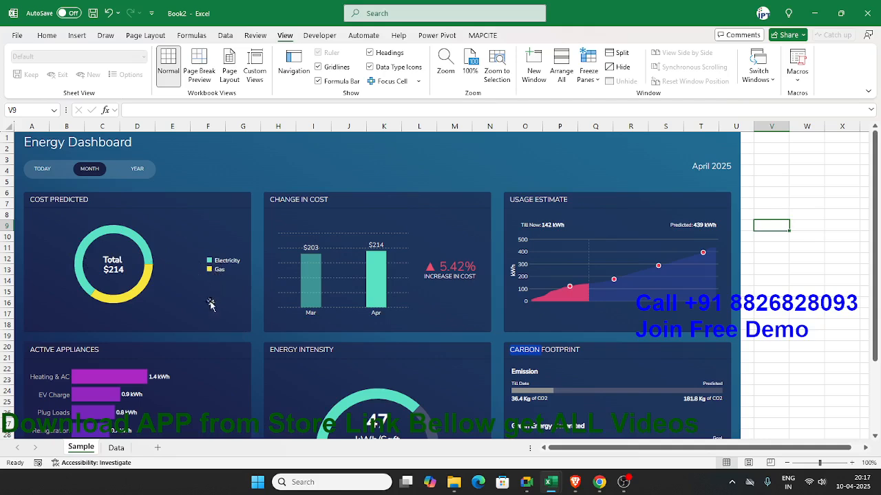
pyautogui.hotkey('alt', 'Tab')
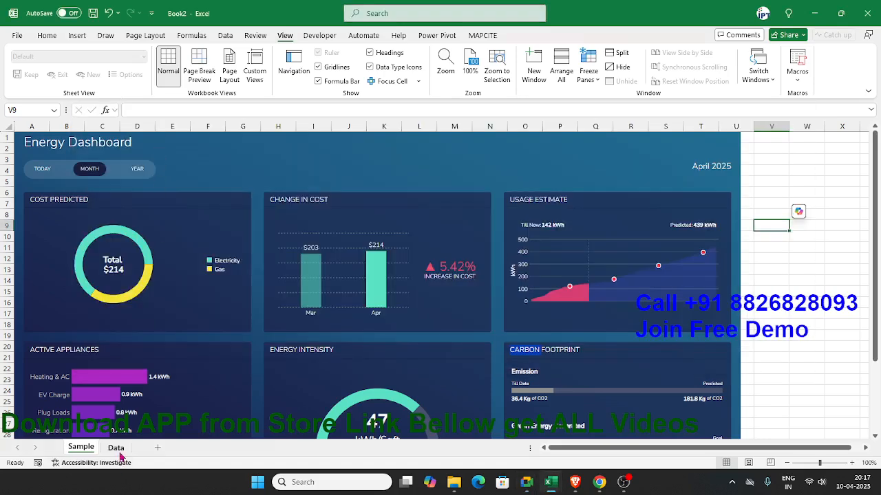
pyautogui.click(115, 448)
pyautogui.press('Up')
pyautogui.click(111, 147)
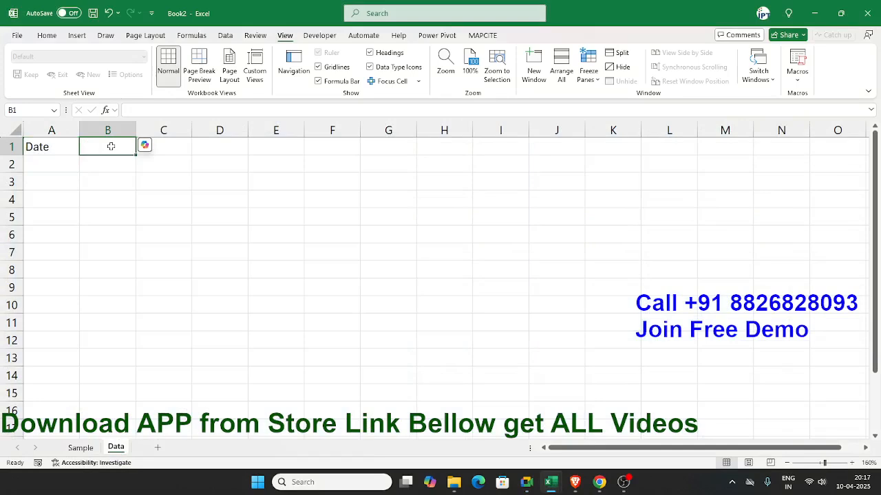
pyautogui.write('Source')
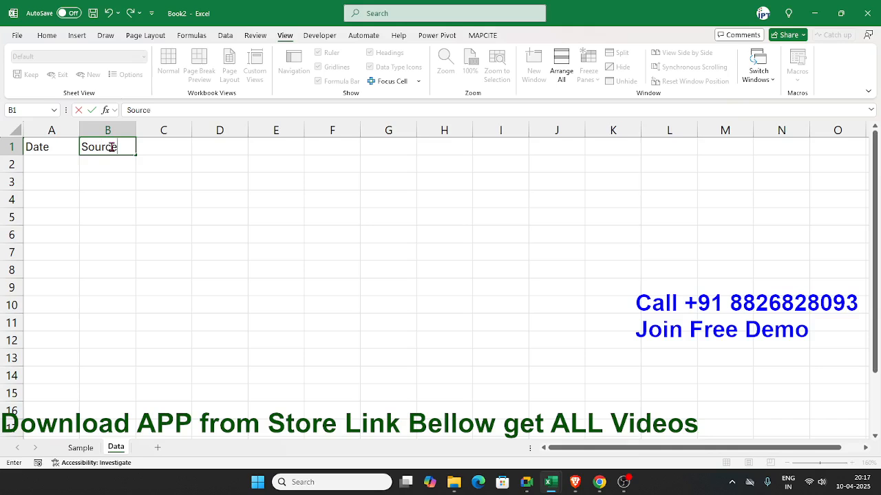
pyautogui.press('Return')
pyautogui.click(111, 146)
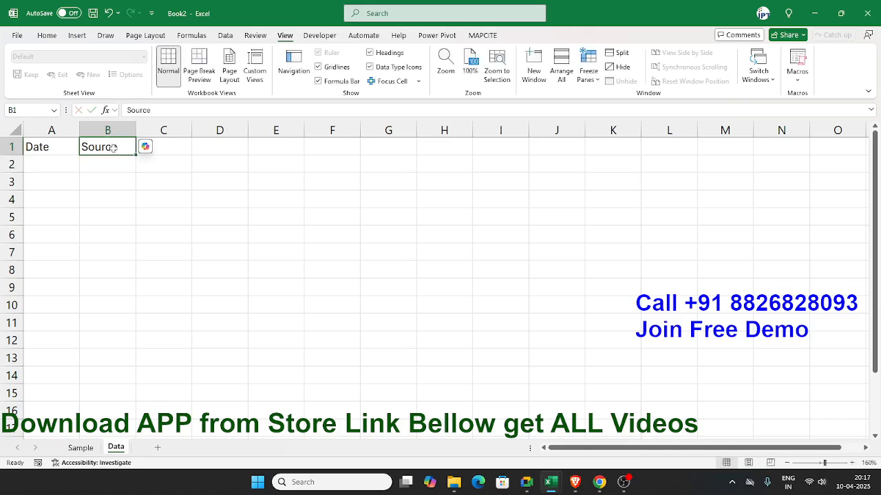
# Step: Enter the date 1/1/2024 in cell A2 under the Date header
pyautogui.click(45, 162)
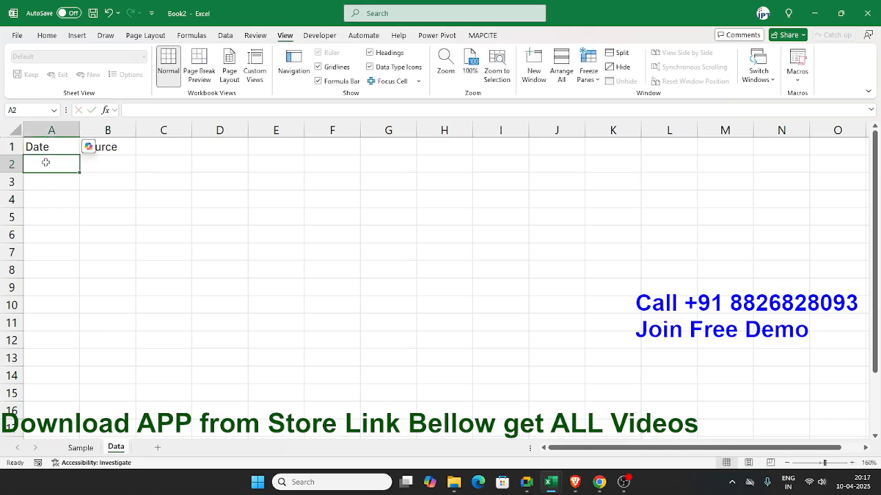
pyautogui.write('1/1/2024')
pyautogui.press('Return')
# Step: Enter the formula =CHOOSE(1,"GAS","Electricity") in cell B2 under the Source header
pyautogui.click(131, 168)
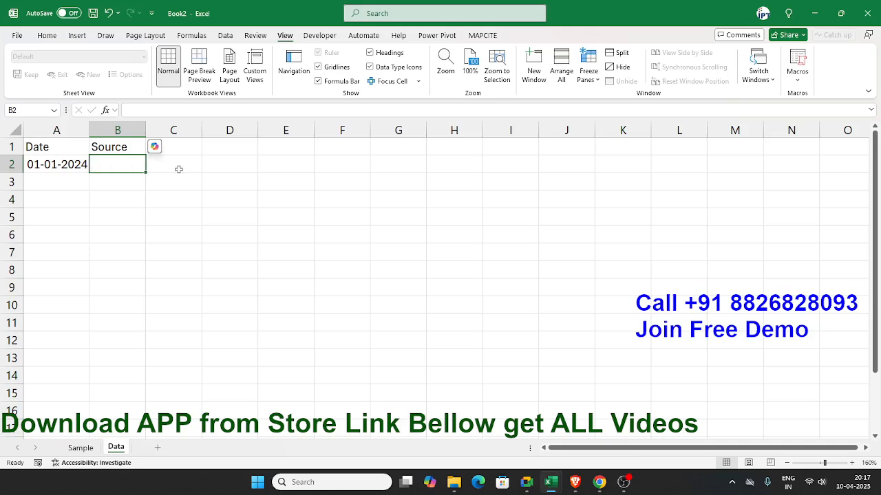
pyautogui.write('=')
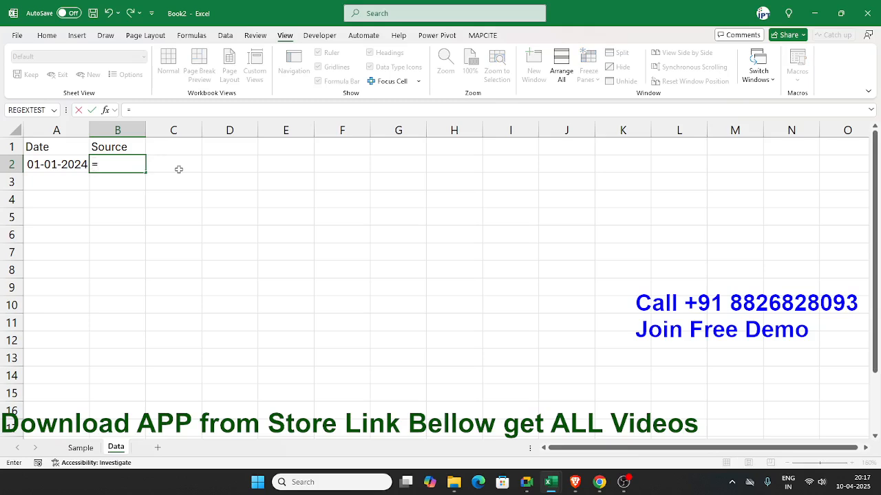
pyautogui.write('choo')
pyautogui.press('Tab')
pyautogui.write('1,"GAS","Electricit')
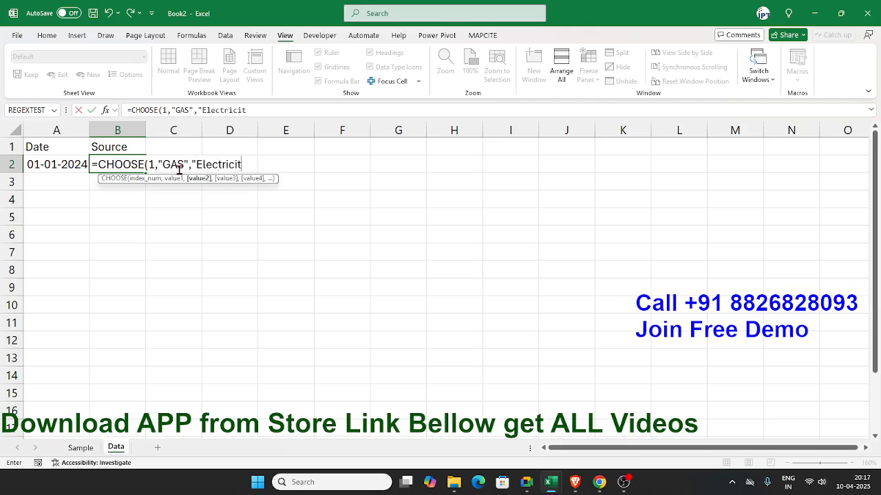
pyautogui.write('y"')
pyautogui.press('Return')
# Step: Replace the fixed index in B2's CHOOSE formula with RANDBETWEEN(1,2) so the source is picked at random
pyautogui.press('Up')
pyautogui.press('F2')
pyautogui.click(158, 165)
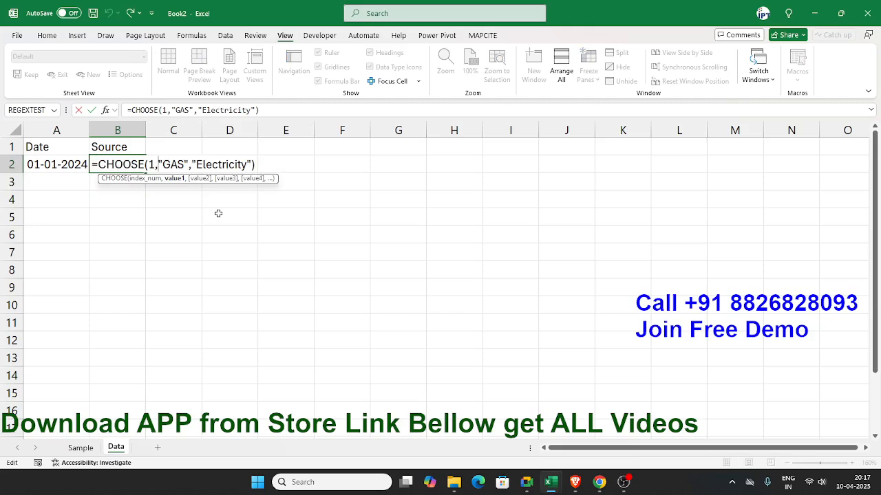
pyautogui.click(151, 165)
pyautogui.press('BackSpace')
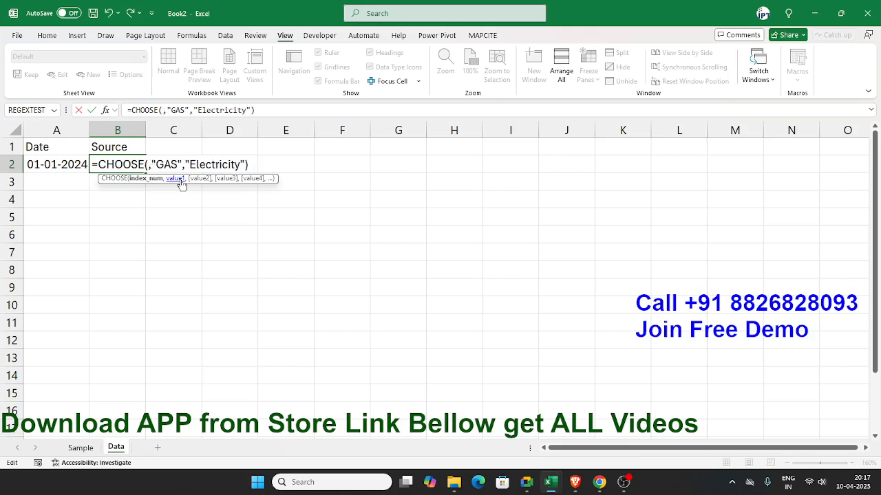
pyautogui.write('ra')
pyautogui.press('Down')
pyautogui.press('Down')
pyautogui.press('Down')
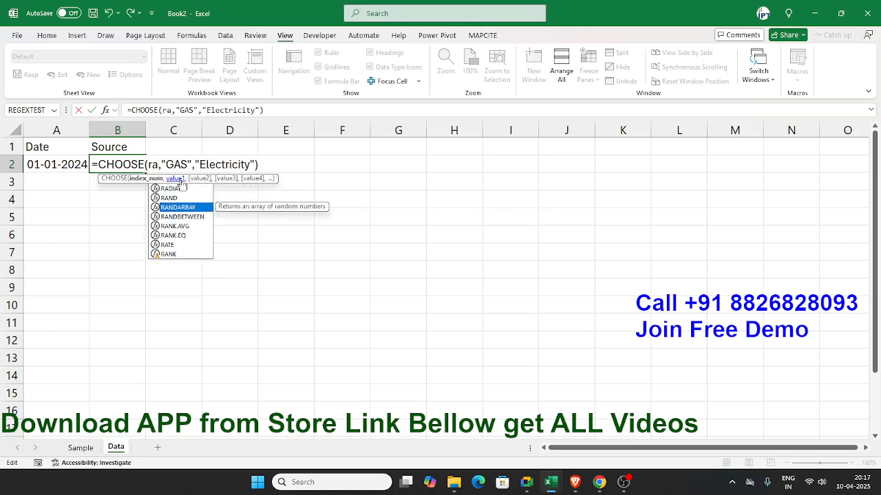
pyautogui.press('Tab')
pyautogui.write('1,')
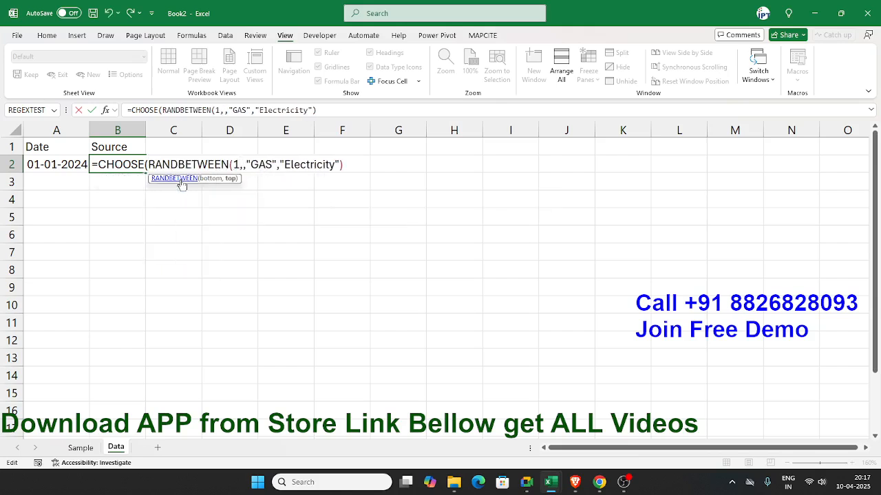
pyautogui.press('BackSpace')
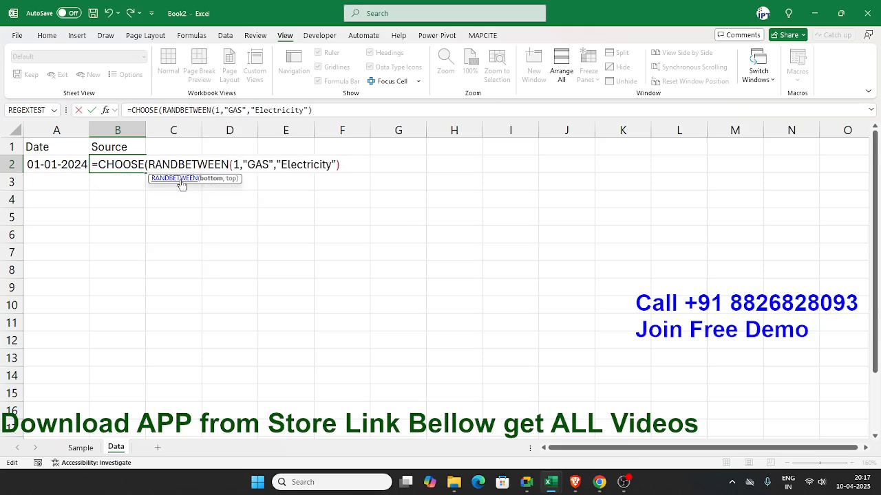
pyautogui.write(',2')
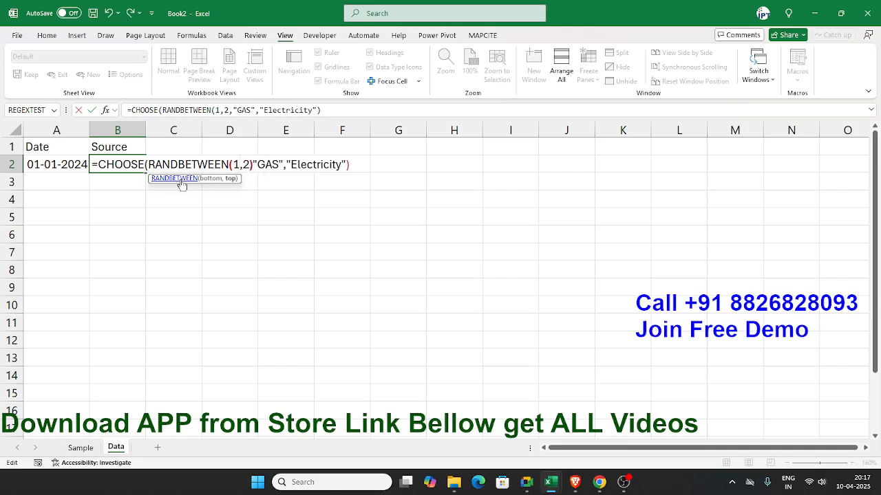
pyautogui.write(')')
pyautogui.press('Return')
pyautogui.press('Up')
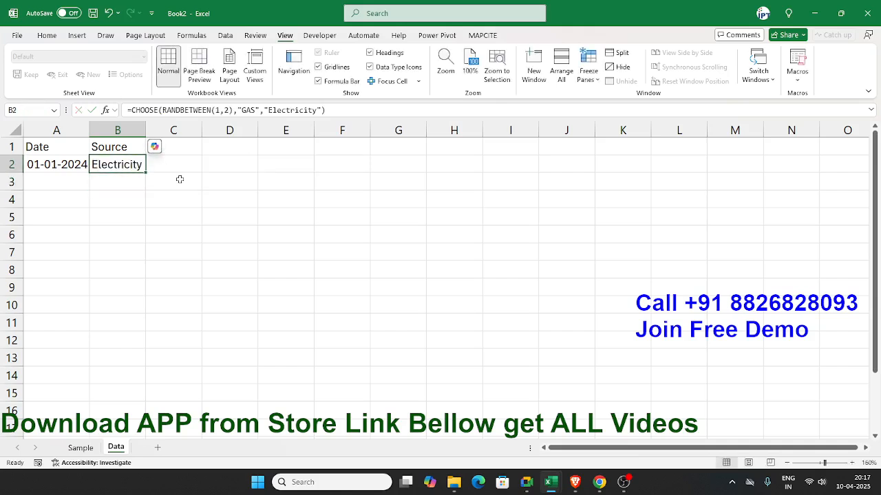
# Step: Force several recalculations to test the random source in B2, checking the RANDBETWEEN limits in its formula
pyautogui.doubleClick(170, 183)
pyautogui.click(169, 201)
pyautogui.doubleClick(167, 176)
pyautogui.click(159, 202)
pyautogui.click(129, 165)
pyautogui.doubleClick(129, 165)
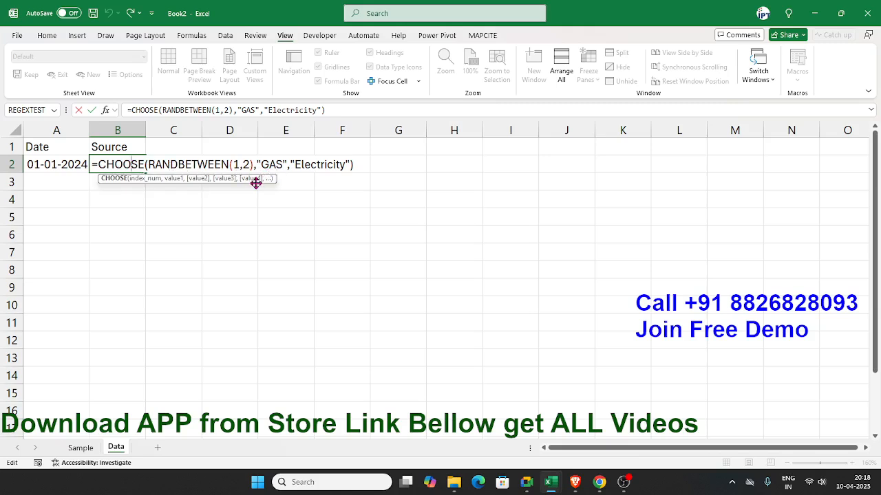
pyautogui.click(236, 165)
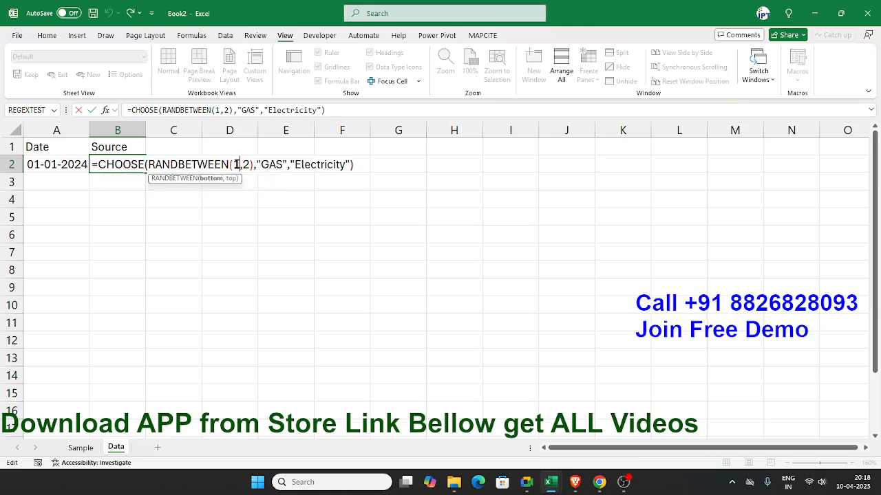
pyautogui.click(242, 165)
pyautogui.press('Return')
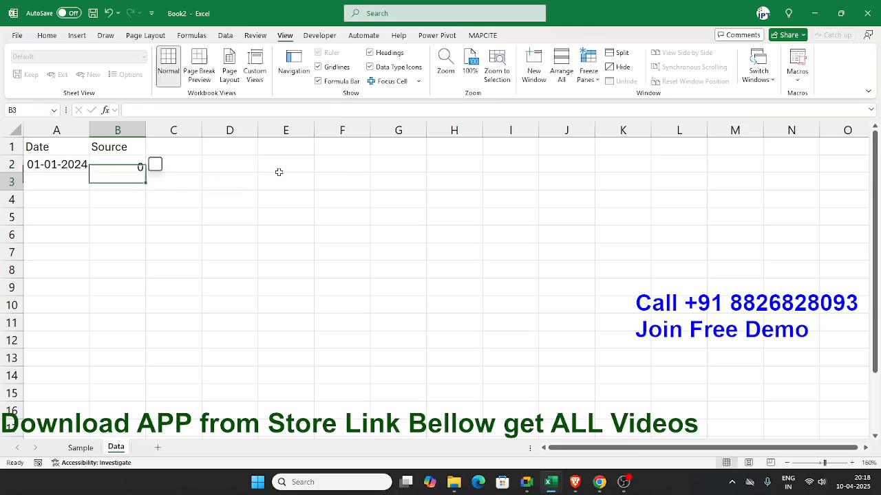
pyautogui.click(165, 183)
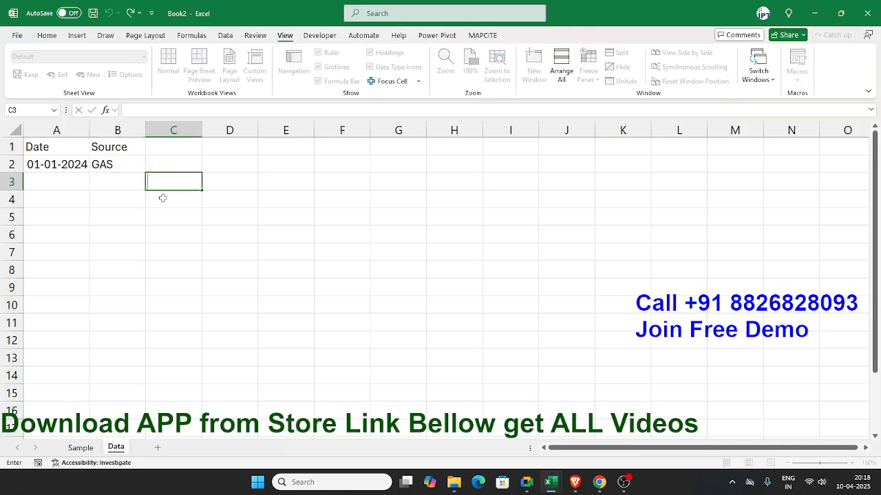
pyautogui.click(162, 198)
pyautogui.doubleClick(160, 166)
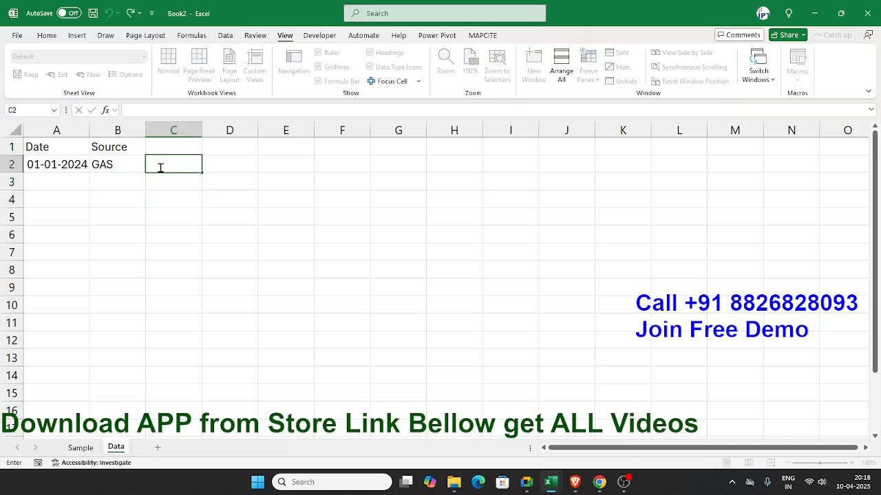
pyautogui.press('Return')
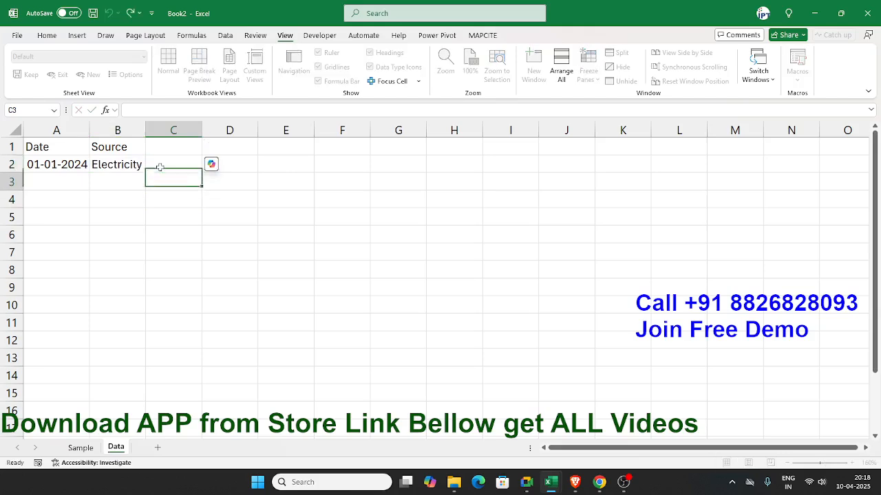
pyautogui.doubleClick(160, 166)
pyautogui.press('Return')
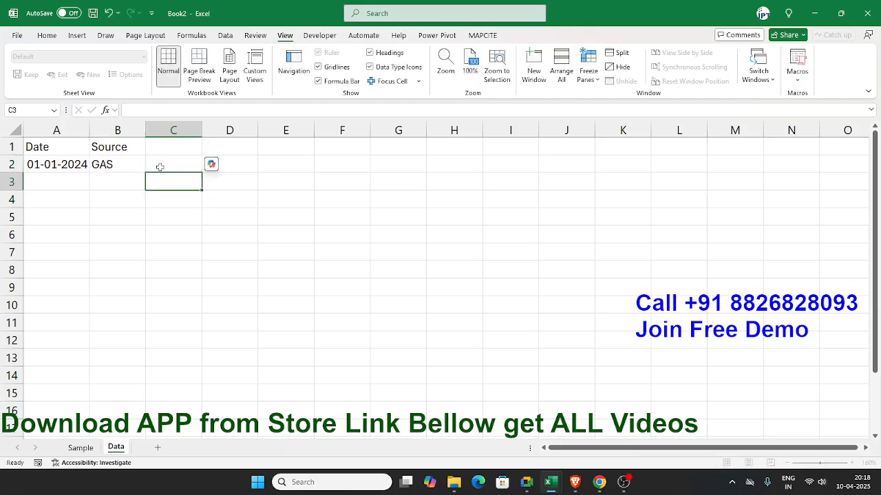
# Step: Examine the nested CHOOSE and RANDBETWEEN formula in cell B2
pyautogui.click(143, 167)
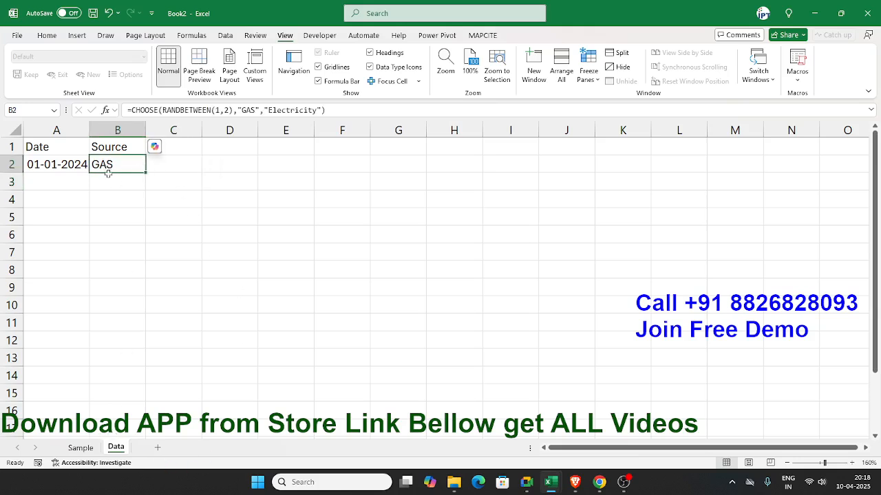
pyautogui.click(164, 111)
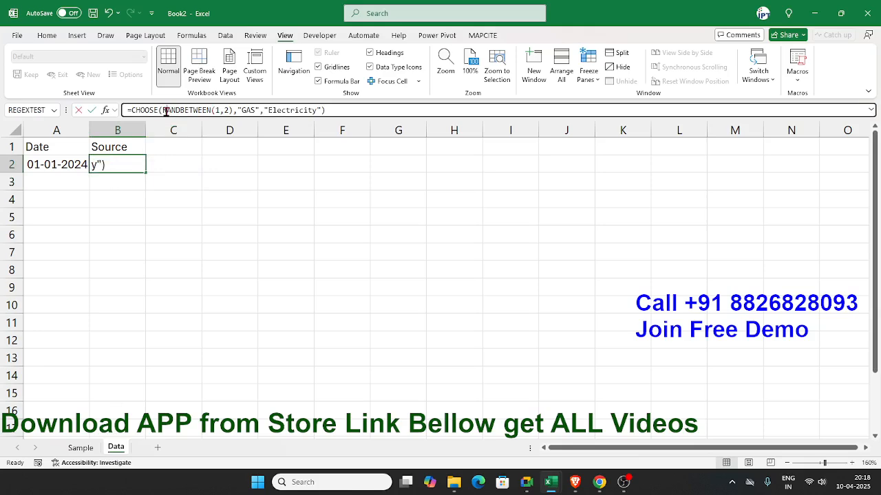
pyautogui.press('Escape')
pyautogui.doubleClick(122, 164)
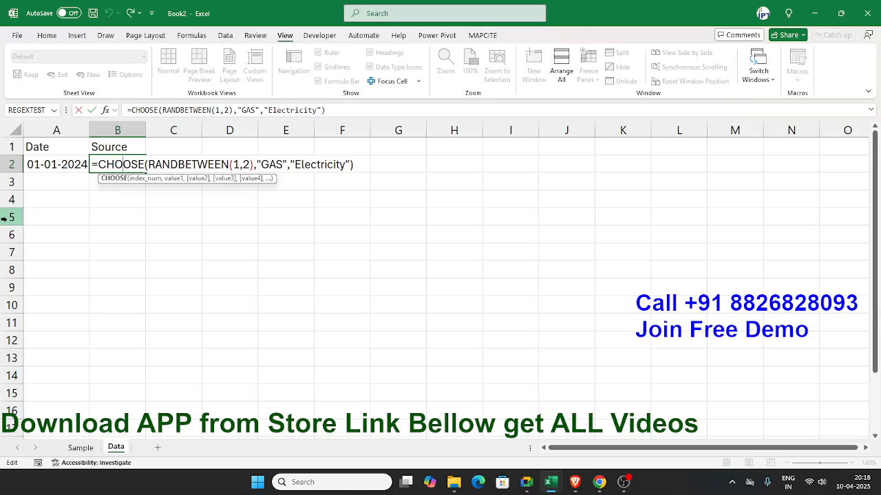
pyautogui.hotkey('ctrl', 'Return')
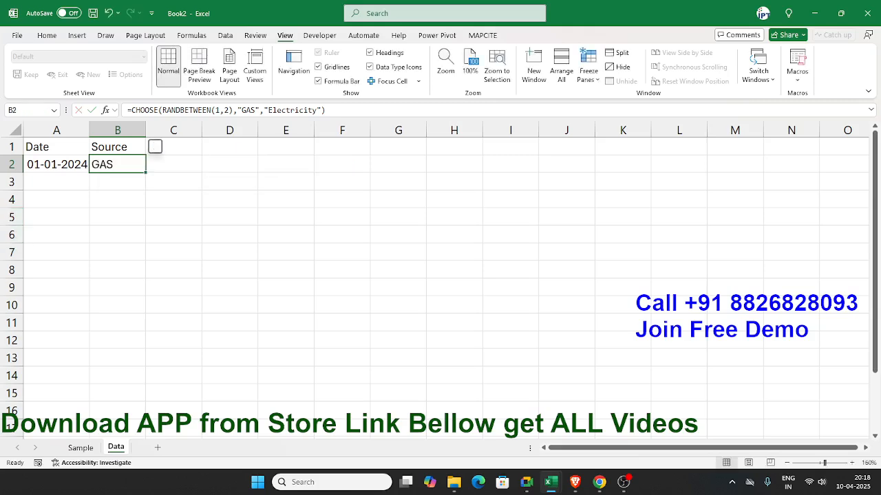
# Step: Review the dashboard panels on the Sample sheet and enter the header Type in cell C1 of the Data sheet
pyautogui.click(80, 448)
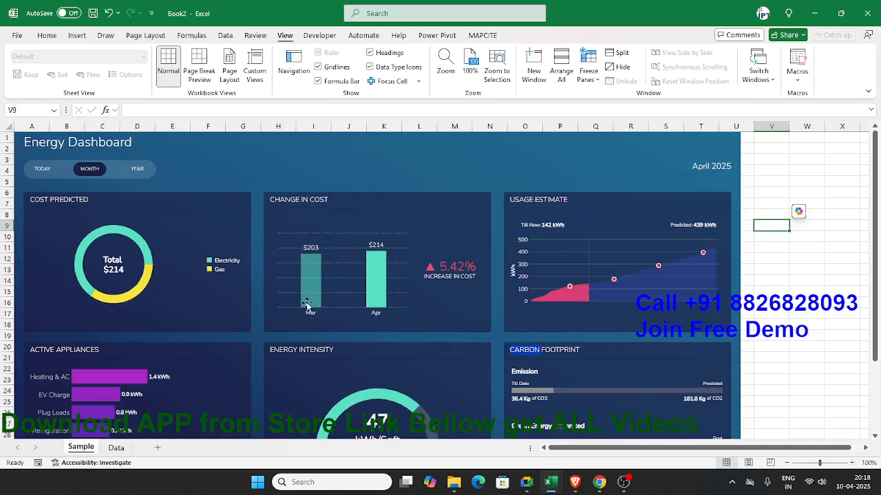
pyautogui.click(116, 448)
pyautogui.click(183, 149)
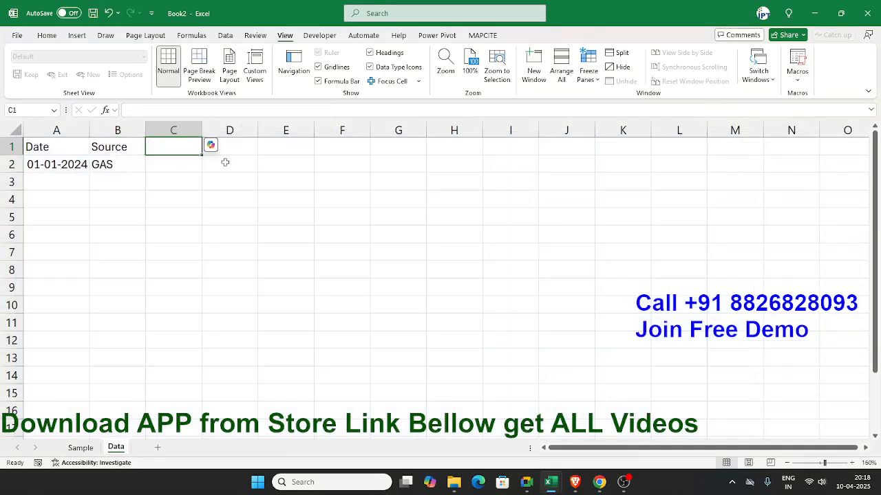
pyautogui.click(81, 448)
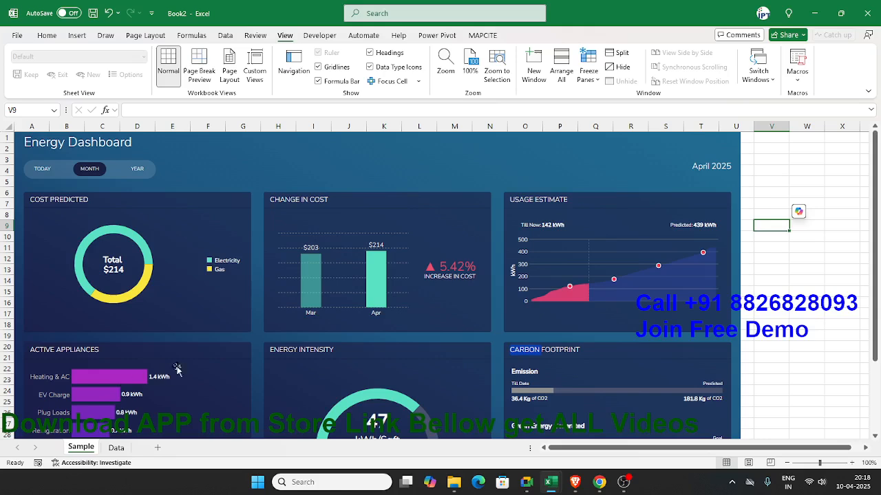
pyautogui.scroll(-2, 317, 365)
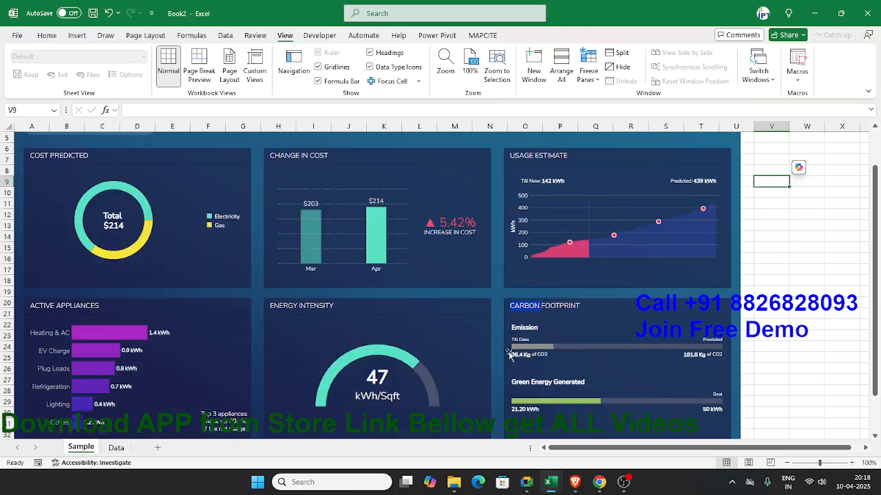
pyautogui.click(561, 304)
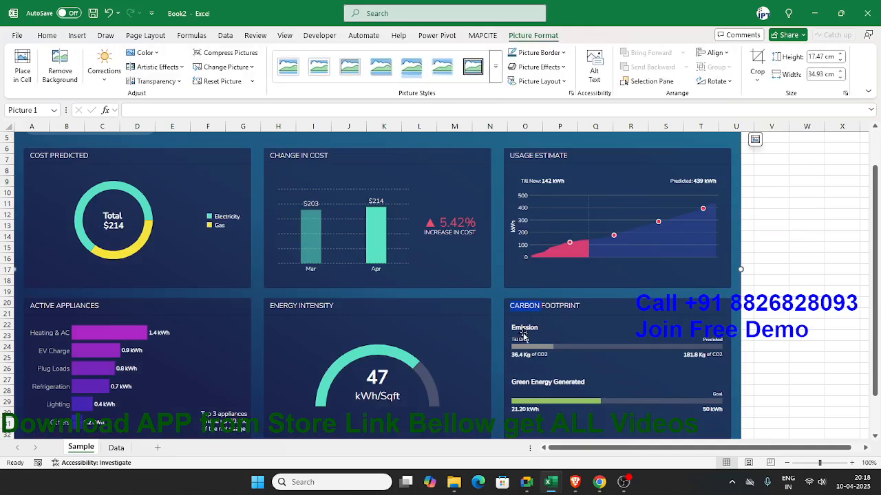
pyautogui.click(116, 448)
pyautogui.click(127, 150)
pyautogui.click(181, 149)
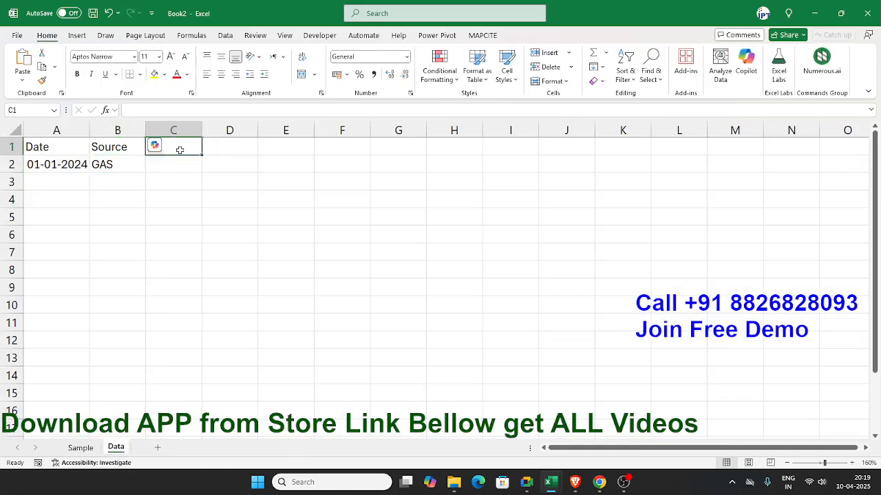
pyautogui.press('Left')
pyautogui.press('Right')
pyautogui.write('T')
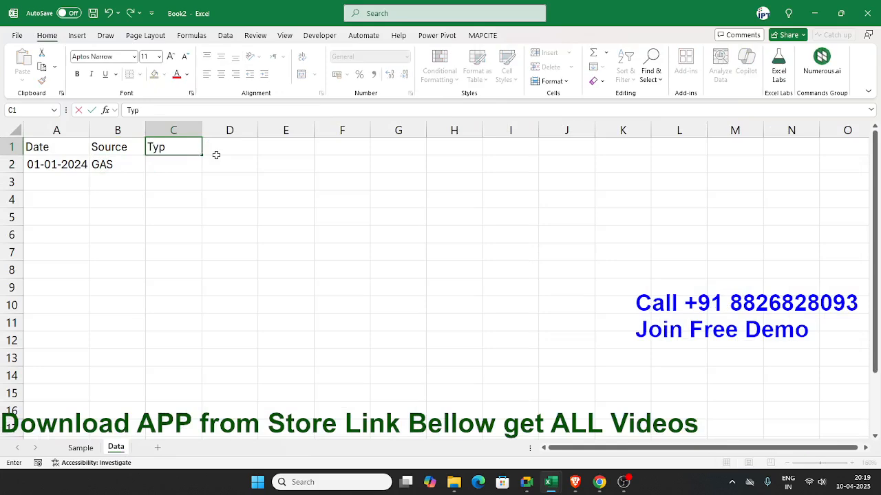
pyautogui.write('ype')
pyautogui.press('Return')
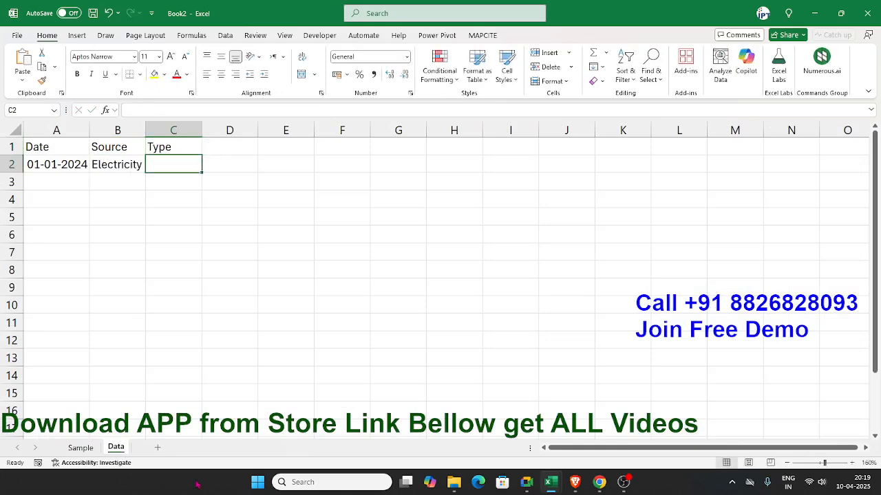
# Step: Check the Sample sheet and copy the CHOOSE formula text from B2 into cell C2 of the Data sheet
pyautogui.click(86, 450)
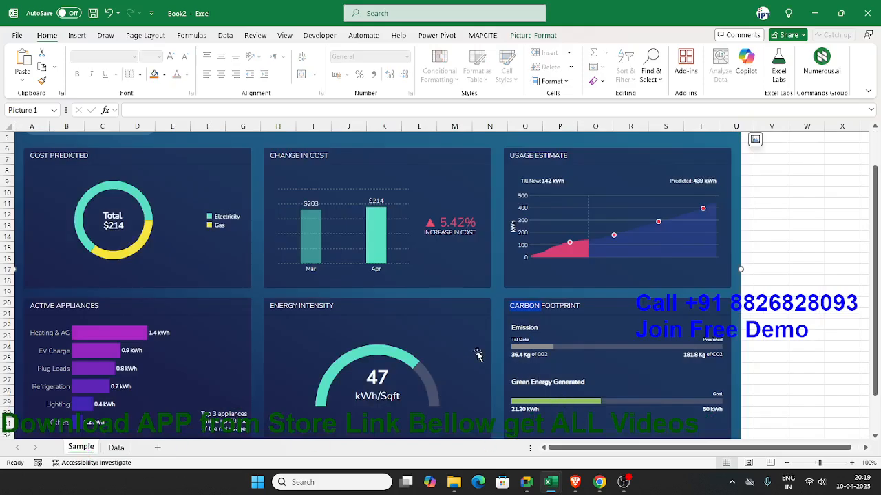
pyautogui.click(116, 448)
pyautogui.click(112, 160)
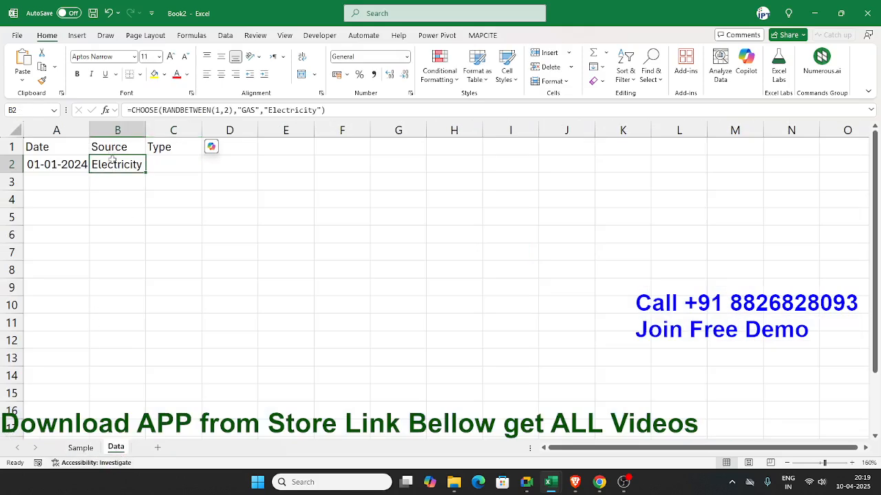
pyautogui.doubleClick(112, 160)
pyautogui.moveTo(345, 111); pyautogui.dragTo(77, 102)
pyautogui.hotkey('ctrl', 'c')
pyautogui.press('Escape')
pyautogui.click(167, 166)
pyautogui.hotkey('ctrl', 'v')
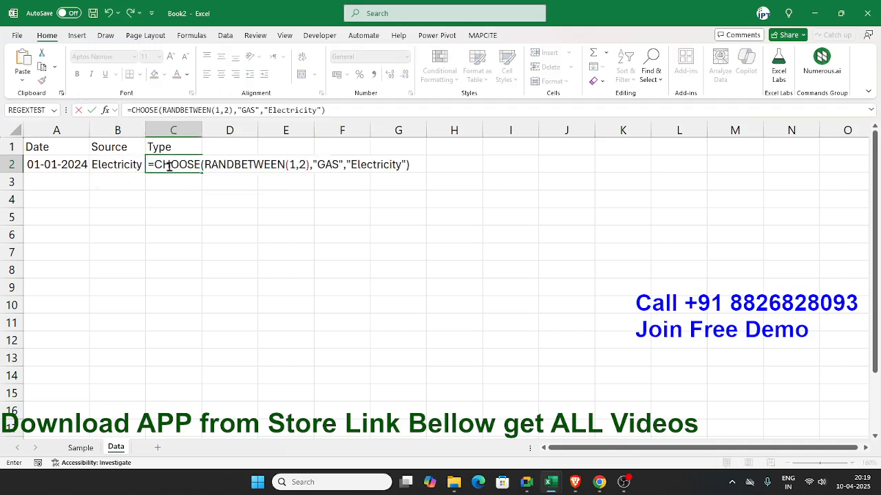
# Step: Replace the first option "GAS" in C2's CHOOSE formula with "Green"
pyautogui.doubleClick(326, 167)
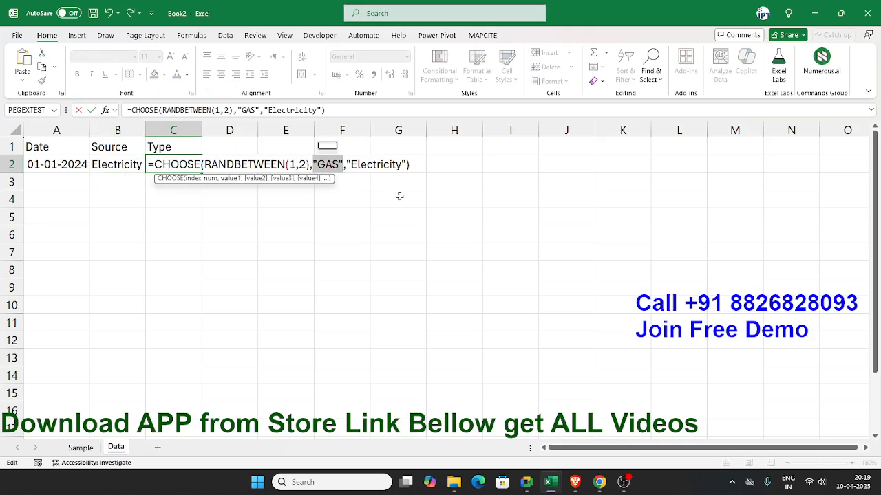
pyautogui.press('Right')
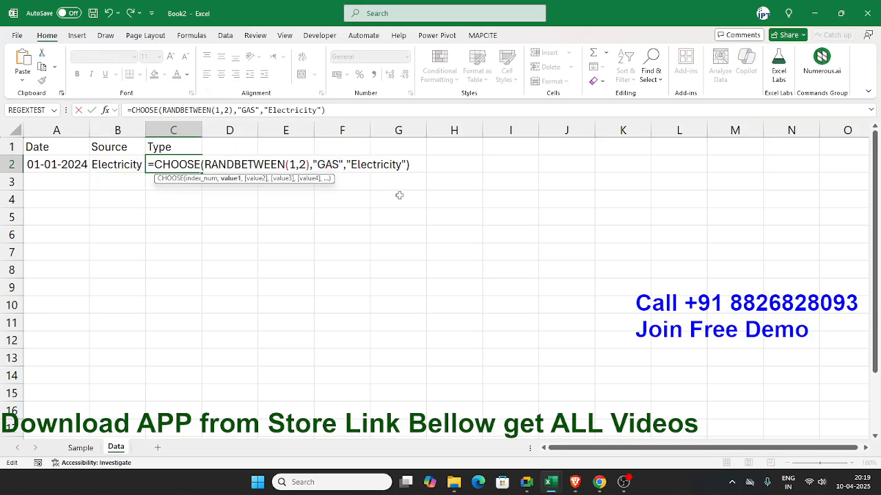
pyautogui.press('BackSpace')
pyautogui.press('BackSpace')
pyautogui.press('BackSpace')
pyautogui.write('Green')
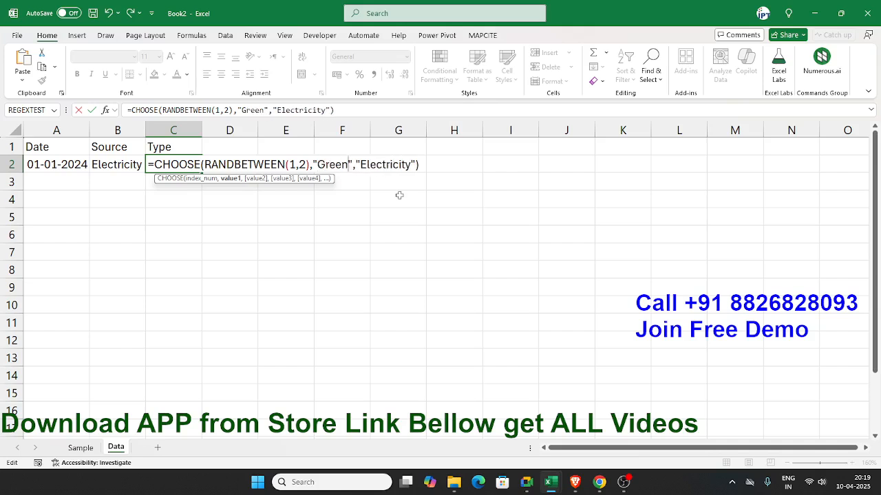
# Step: Replace the second option "Electricity" in C2's formula with "FF" and commit the formula
pyautogui.doubleClick(380, 165)
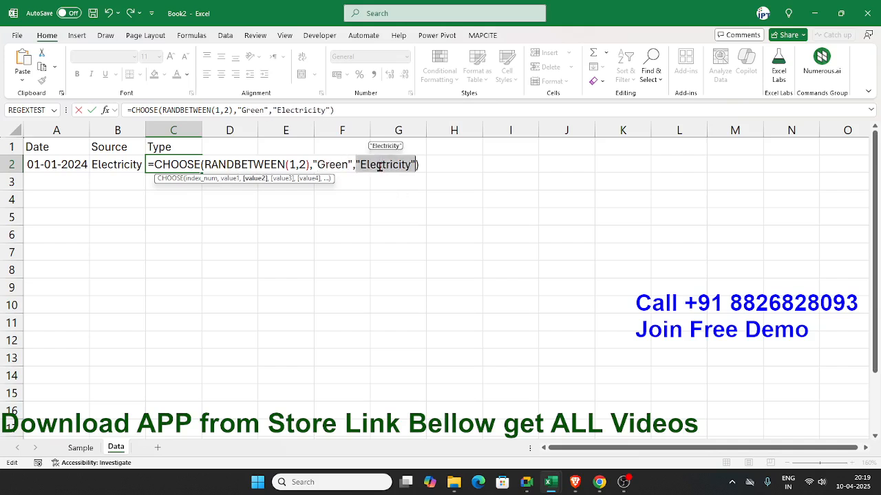
pyautogui.write('"FC')
pyautogui.press('BackSpace')
pyautogui.write('F"')
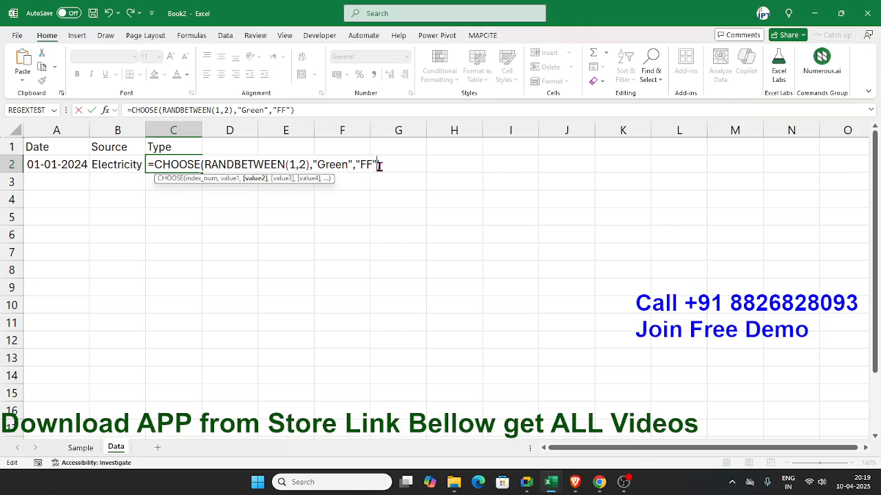
pyautogui.write(')')
pyautogui.press('Return')
pyautogui.press('Up')
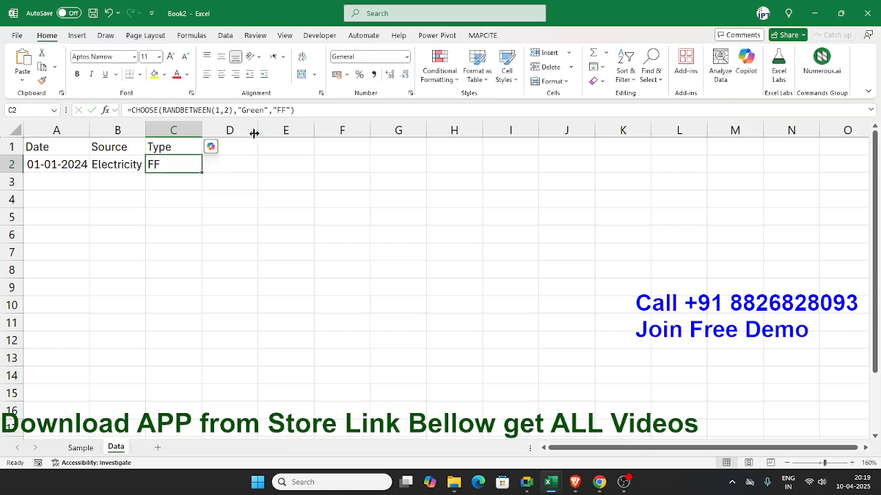
# Step: Change the second option "FF" in C2's CHOOSE formula to "Emition"
pyautogui.moveTo(274, 110); pyautogui.dragTo(291, 110)
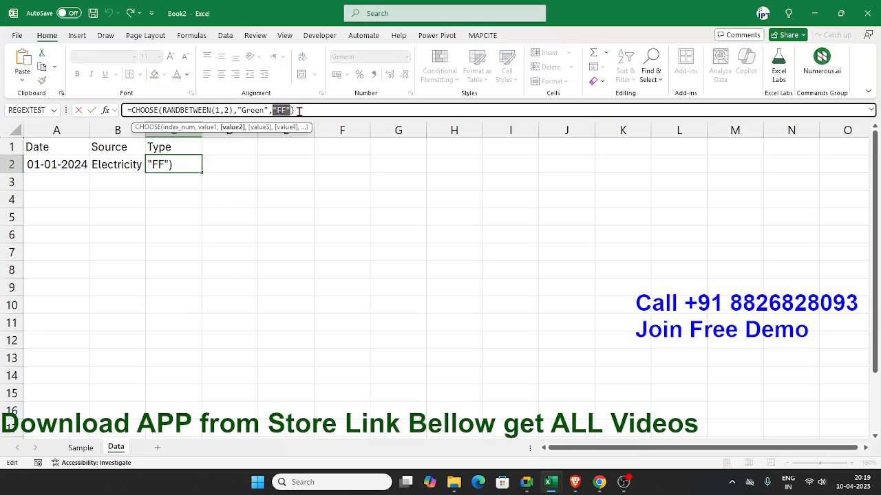
pyautogui.click(299, 111)
pyautogui.press('BackSpace')
pyautogui.press('BackSpace')
pyautogui.write('E')
pyautogui.write('m')
pyautogui.write('ition')
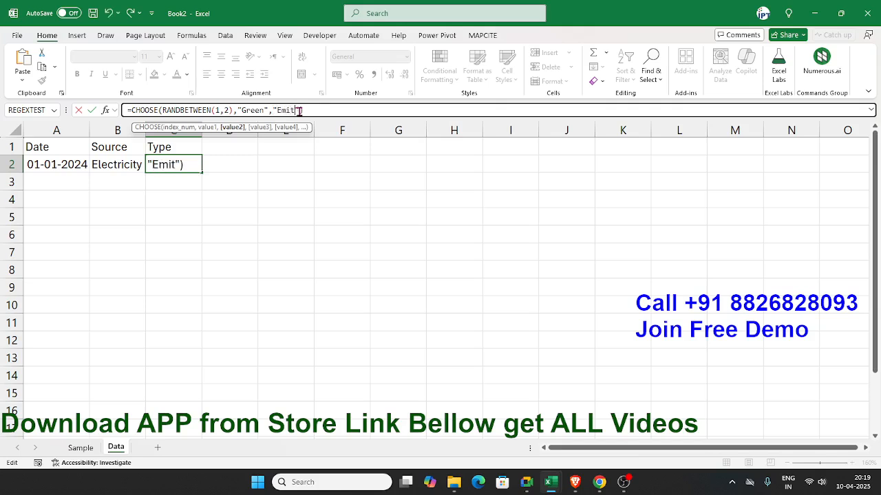
pyautogui.press('Return')
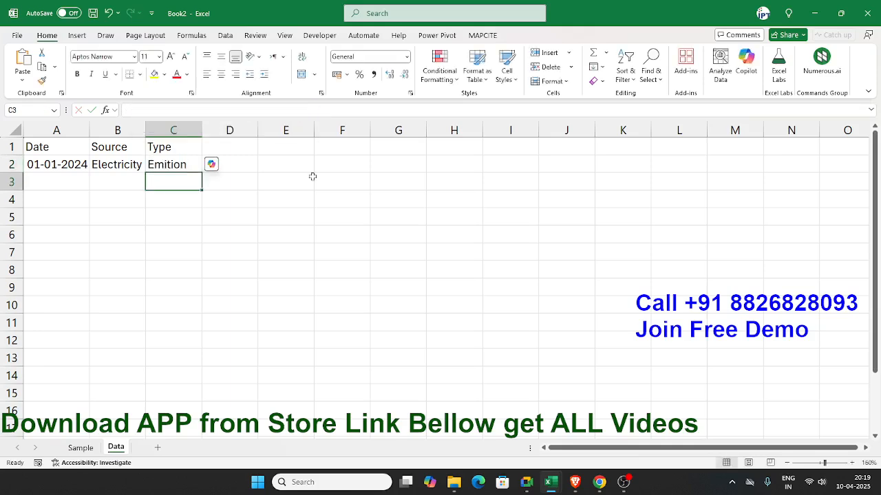
# Step: Check the Carbon Footprint wording on the Sample sheet and change the second option in C2's formula to "Emssion"
pyautogui.hotkey('alt', 'Tab')
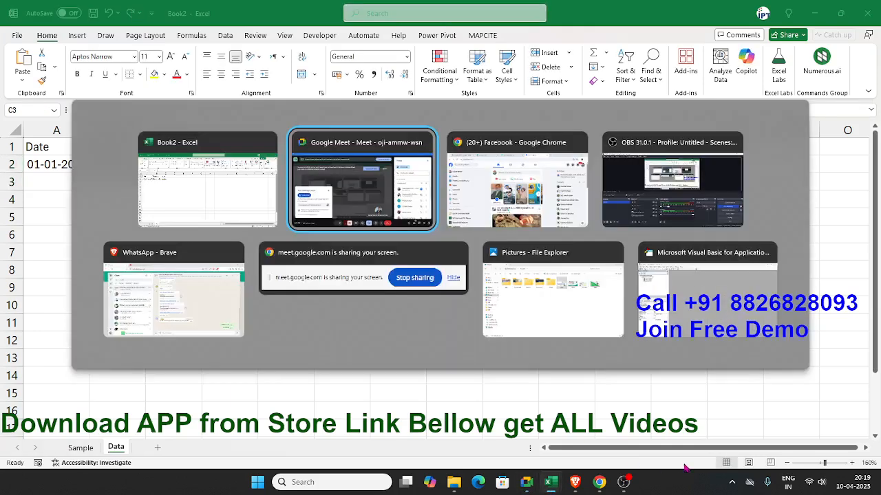
pyautogui.click(76, 453)
pyautogui.click(78, 454)
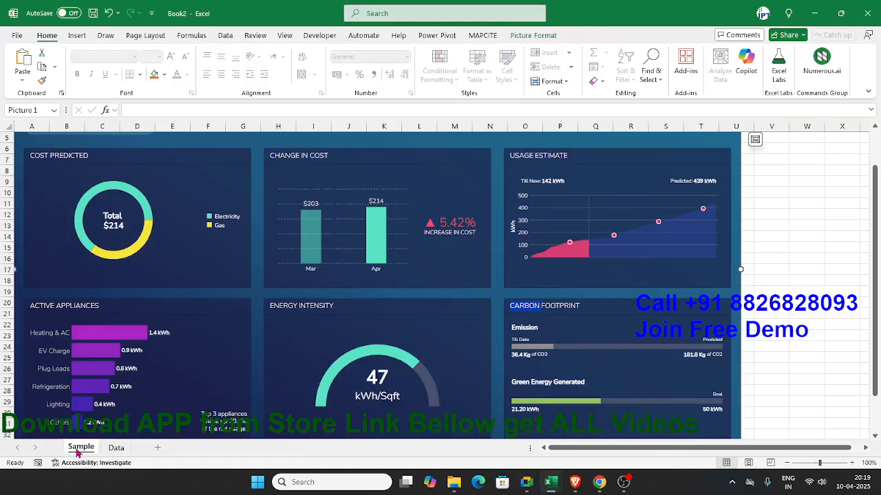
pyautogui.click(112, 449)
pyautogui.doubleClick(158, 165)
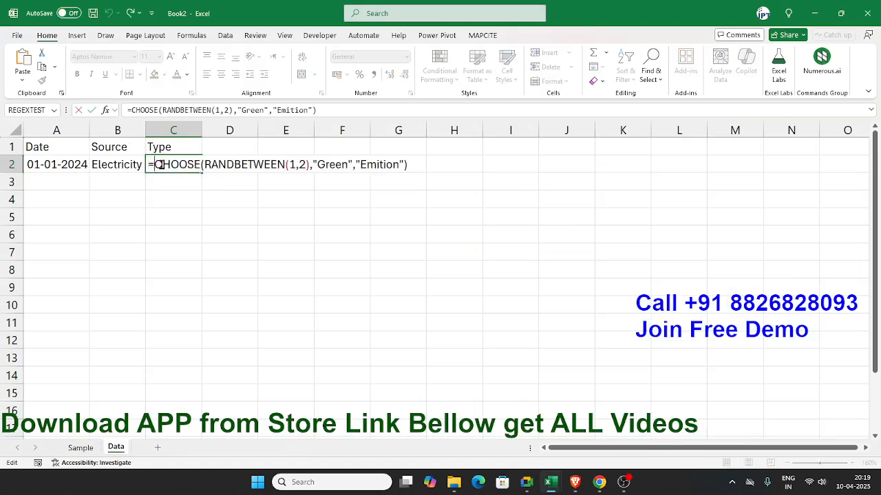
pyautogui.click(379, 165)
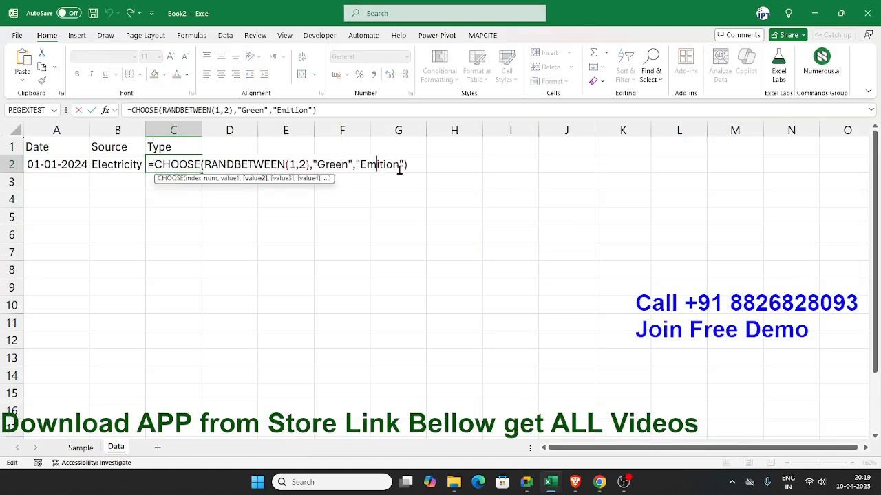
pyautogui.press('Delete')
pyautogui.press('Delete')
pyautogui.press('Delete')
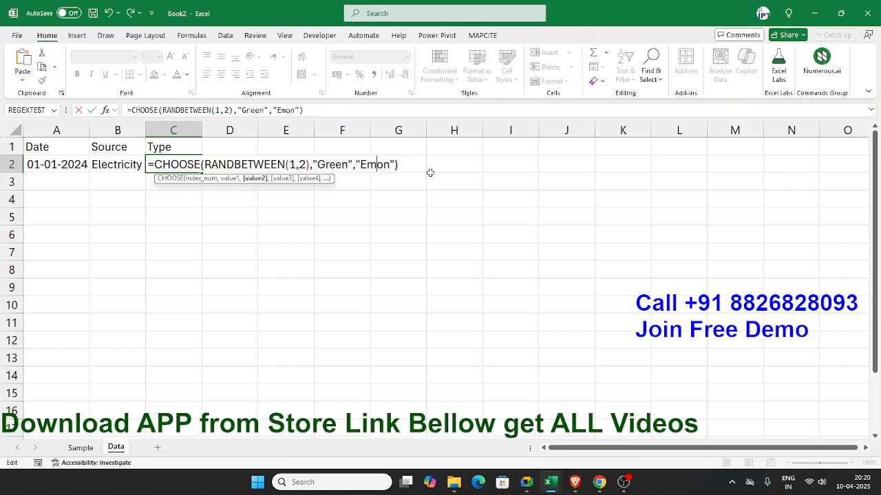
pyautogui.write('si')
pyautogui.press('BackSpace')
pyautogui.write('si')
pyautogui.press('Return')
# Step: Compare the spelling with the Sample sheet and correct the second option in C2's formula to "Emission"
pyautogui.click(81, 448)
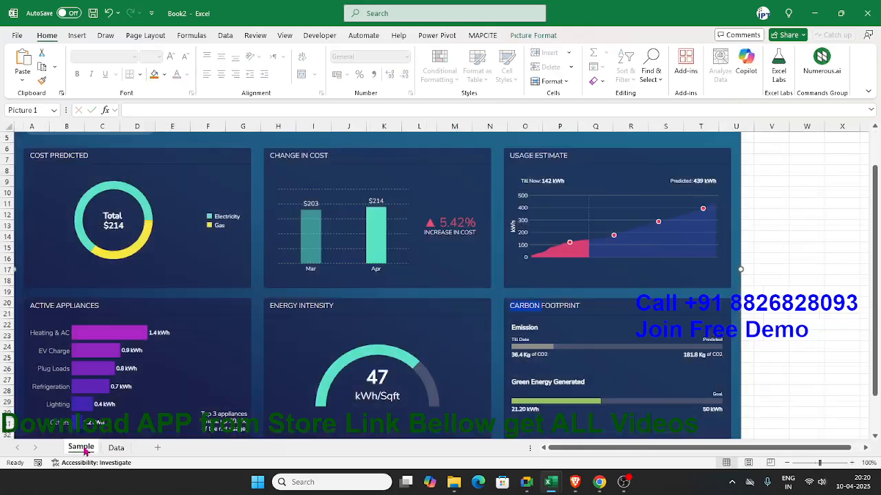
pyautogui.click(131, 451)
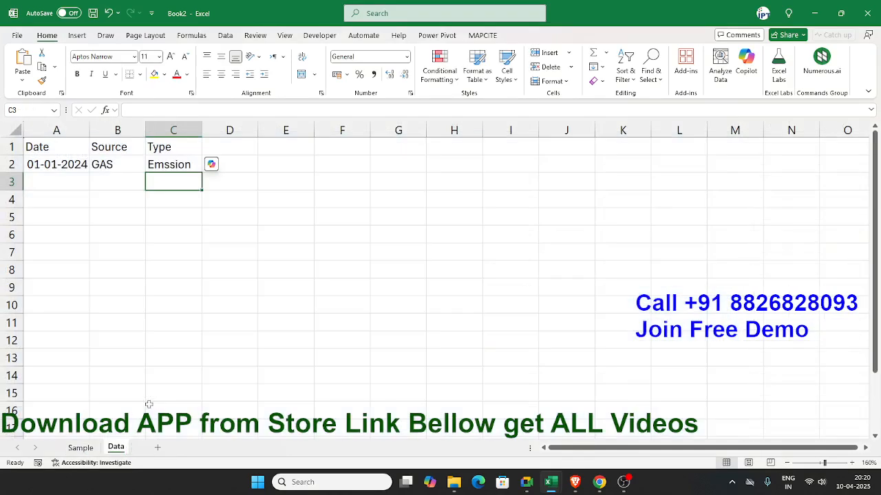
pyautogui.doubleClick(174, 165)
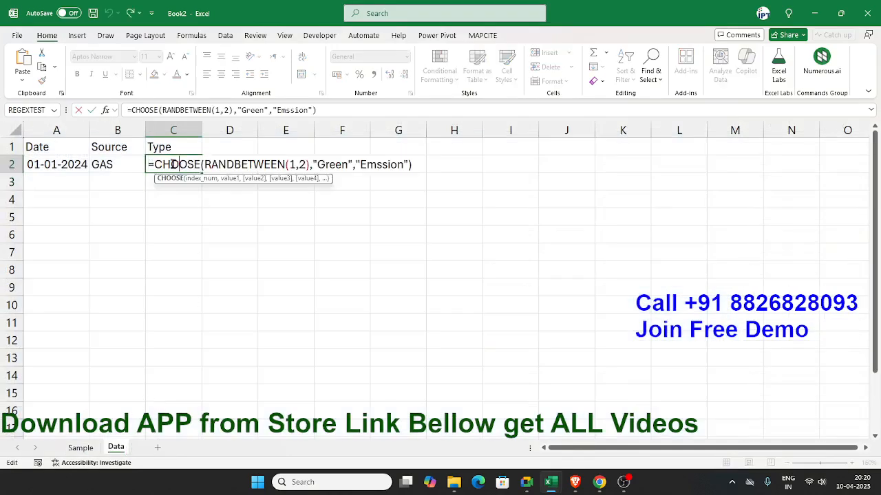
pyautogui.click(378, 165)
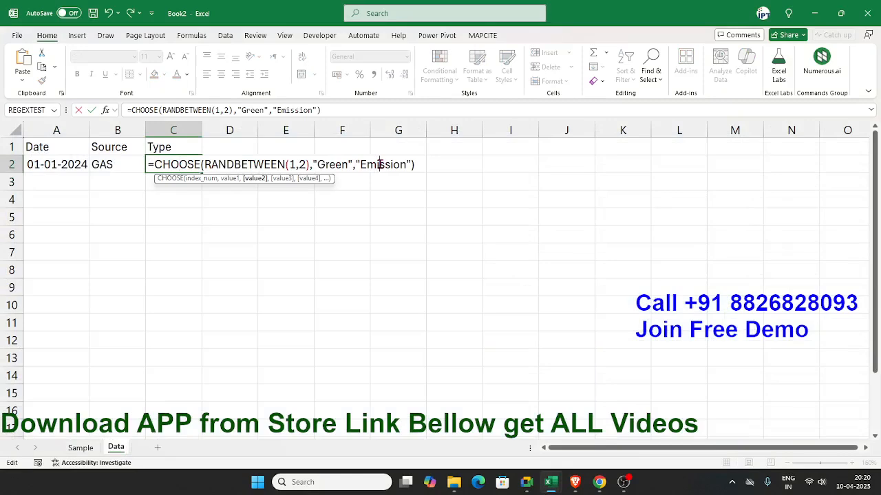
pyautogui.press('Return')
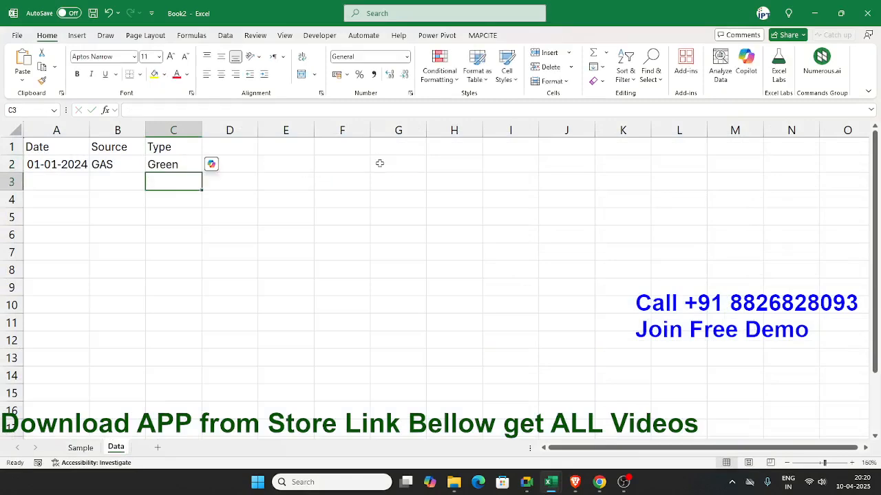
pyautogui.press('Up')
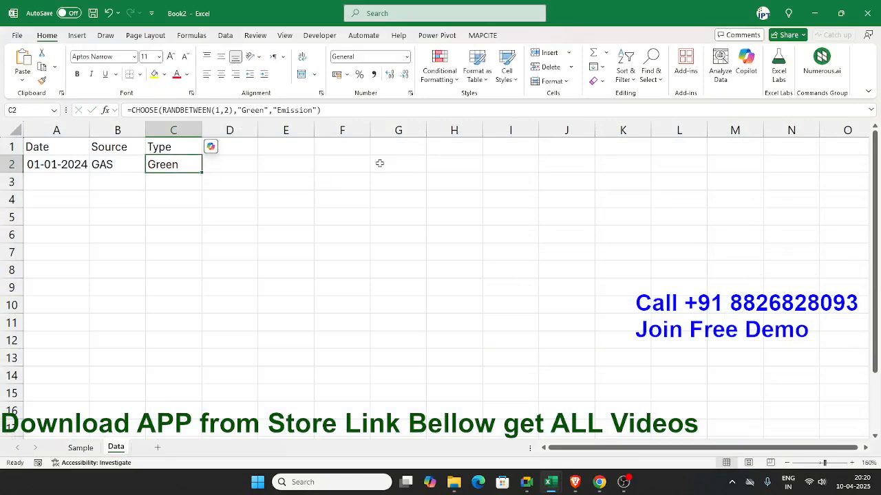
# Step: Review the dashboard panels on the Sample sheet and enter the header App. in cell D1 of the Data sheet
pyautogui.click(80, 448)
pyautogui.scroll(-2, 197, 383)
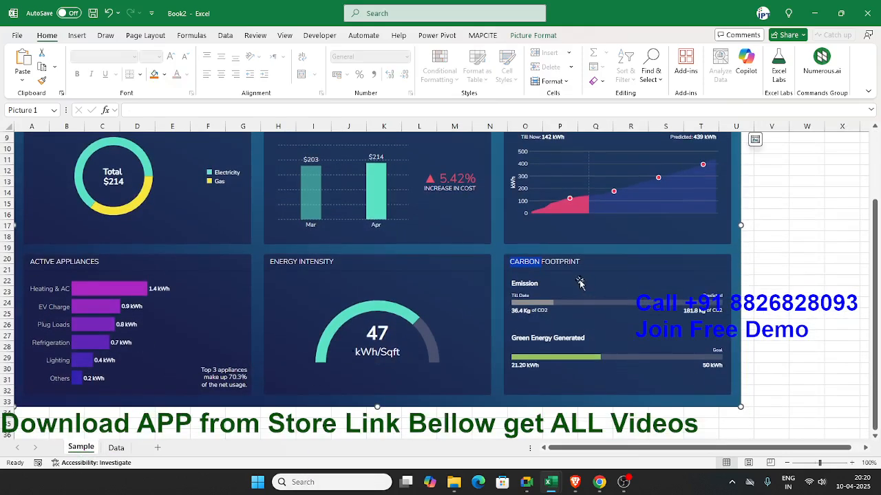
pyautogui.scroll(2, 195, 344)
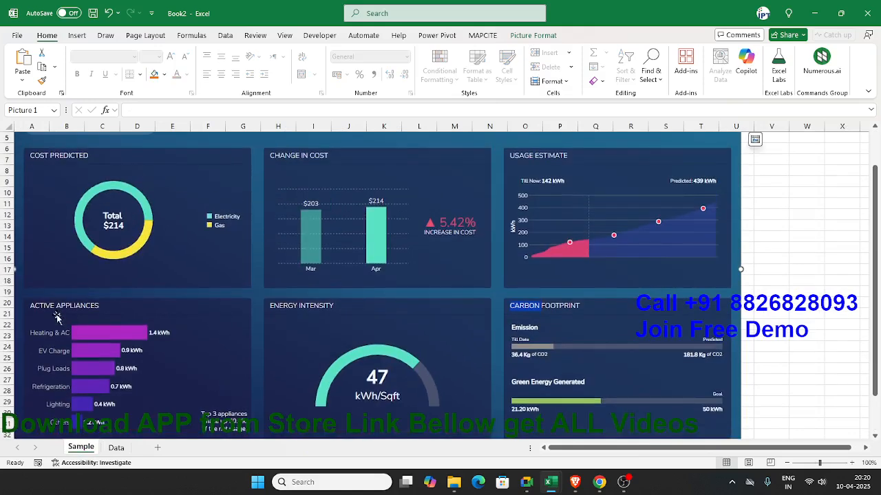
pyautogui.click(115, 449)
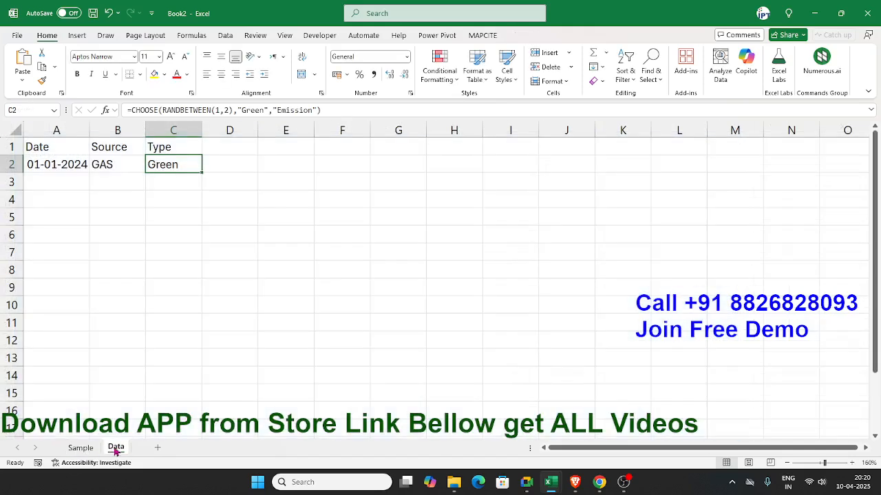
pyautogui.click(230, 147)
pyautogui.write('App')
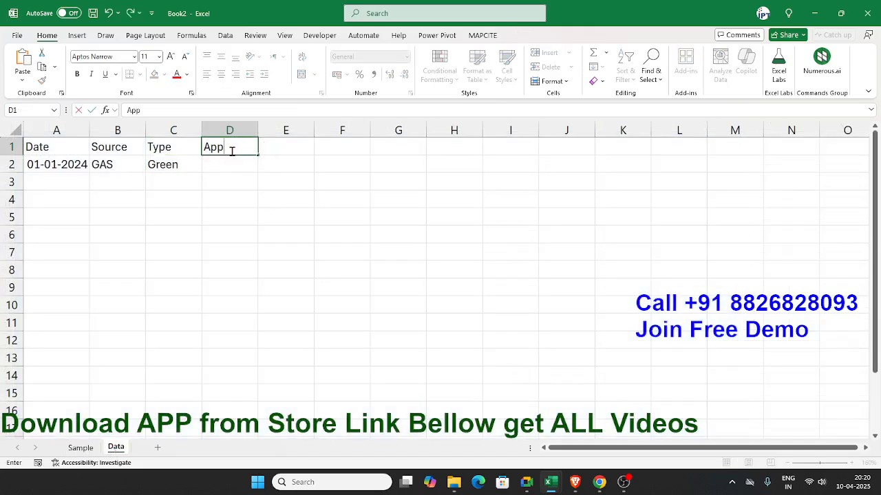
pyautogui.press('Return')
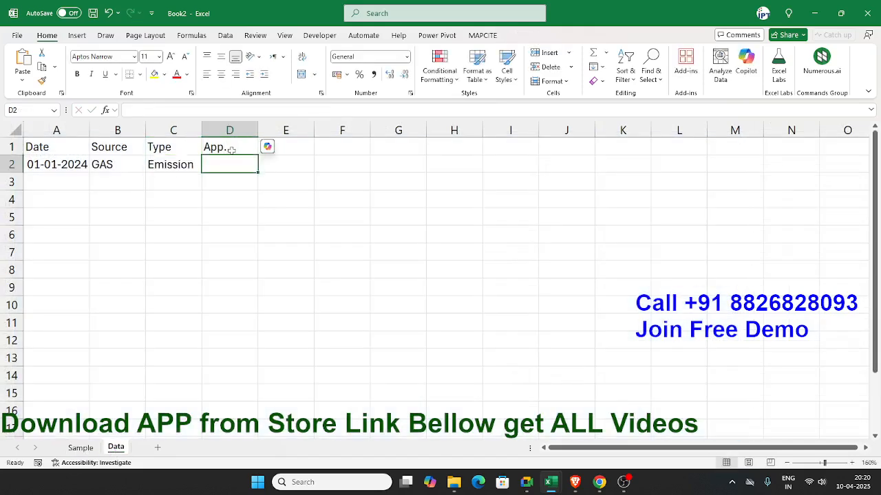
# Step: Copy the CHOOSE formula text from C2 into cell D2 under the App. header
pyautogui.click(176, 165)
pyautogui.moveTo(344, 109); pyautogui.dragTo(126, 108)
pyautogui.hotkey('ctrl', 'c')
pyautogui.press('Escape')
pyautogui.doubleClick(214, 164)
pyautogui.hotkey('ctrl', 'v')
pyautogui.click(221, 192)
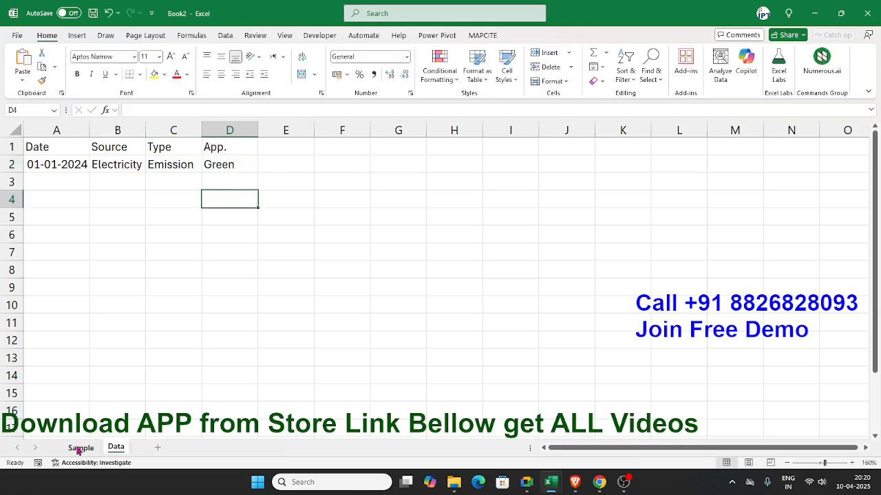
# Step: Check the Active Appliances list on the Sample sheet and delete the "Green" and "Emission" options from D2's formula
pyautogui.click(77, 448)
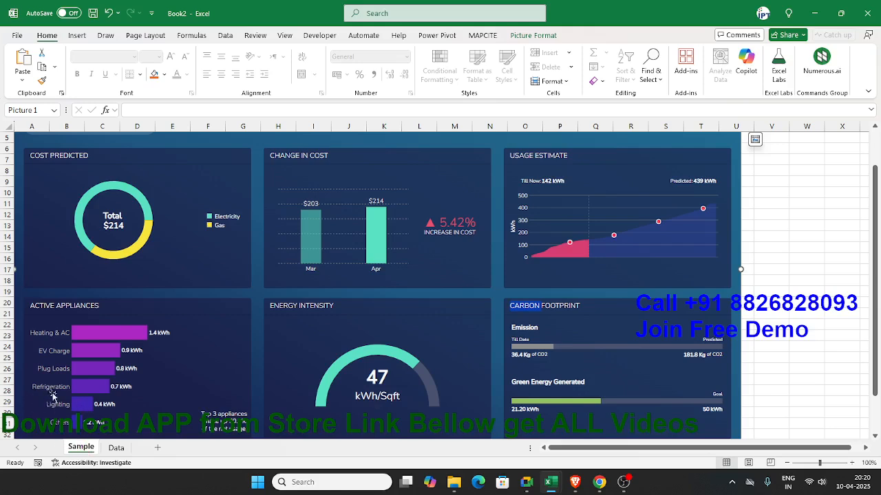
pyautogui.click(115, 448)
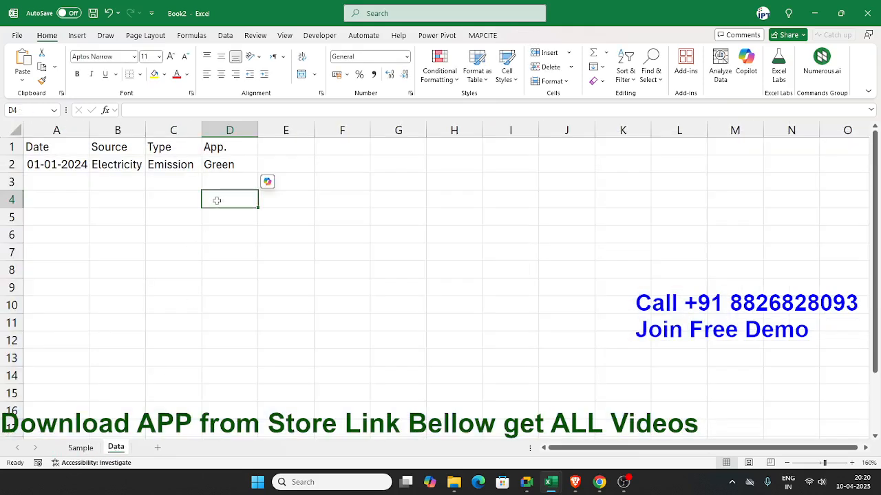
pyautogui.click(227, 164)
pyautogui.doubleClick(226, 164)
pyautogui.click(471, 166)
pyautogui.press('BackSpace')
pyautogui.press('BackSpace')
pyautogui.press('BackSpace')
pyautogui.press('BackSpace')
pyautogui.press('BackSpace')
pyautogui.press('BackSpace')
pyautogui.press('BackSpace')
pyautogui.press('BackSpace')
pyautogui.press('BackSpace')
pyautogui.press('BackSpace')
pyautogui.press('BackSpace')
pyautogui.press('BackSpace')
pyautogui.press('BackSpace')
pyautogui.press('BackSpace')
pyautogui.press('BackSpace')
pyautogui.press('BackSpace')
pyautogui.press('BackSpace')
pyautogui.press('BackSpace')
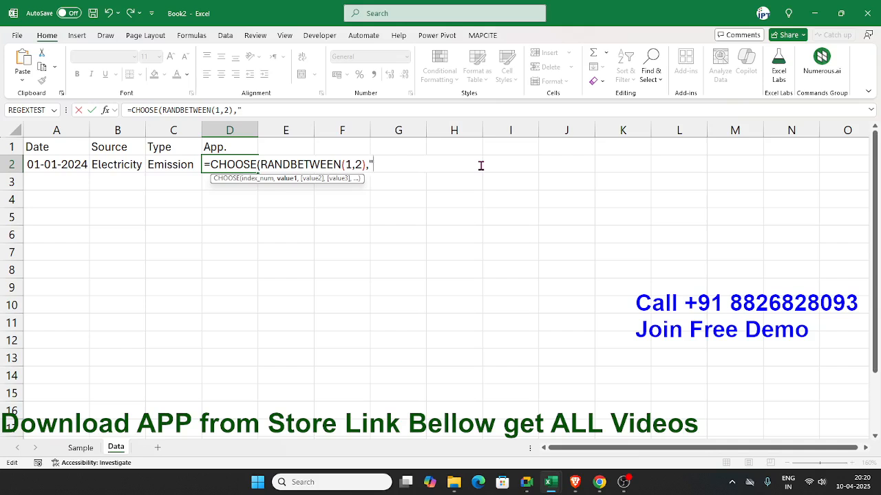
# Step: Add the options "AC", "Heater" and "Pluging" to the CHOOSE formula in D2
pyautogui.write('AC","Heater')
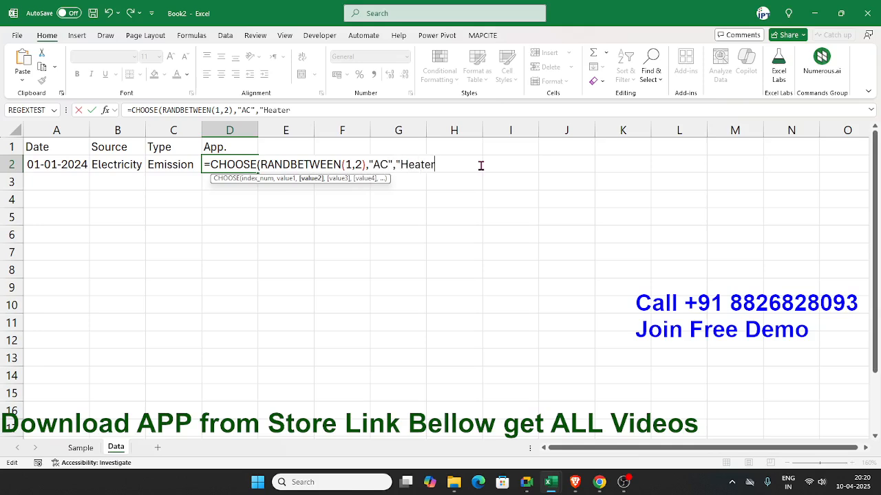
pyautogui.write('","Plig')
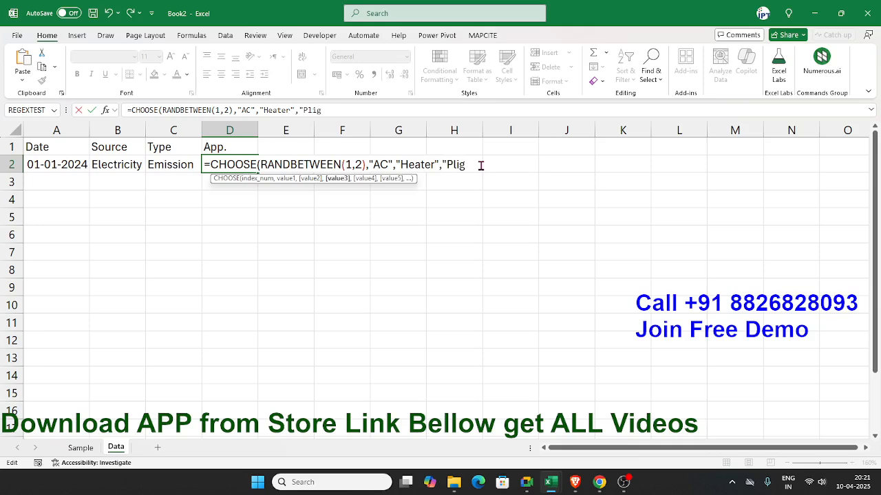
pyautogui.press('BackSpace')
pyautogui.press('BackSpace')
pyautogui.write('uging","Li')
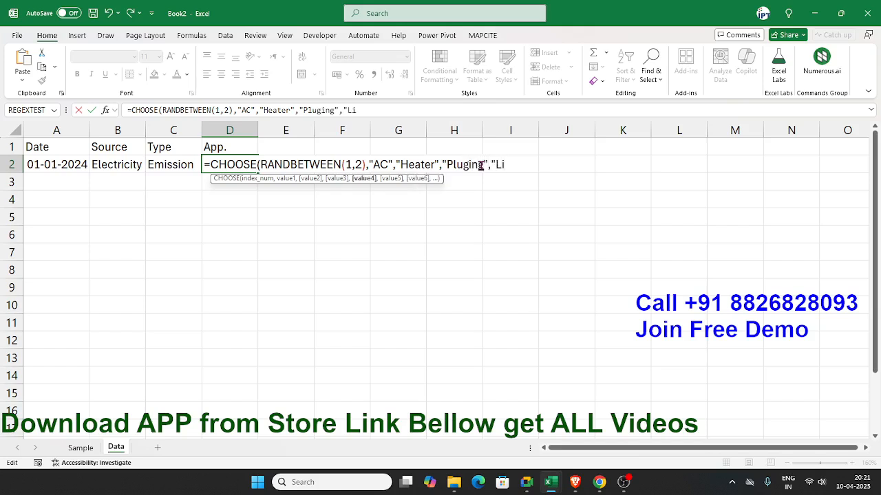
pyautogui.write('ghting",')
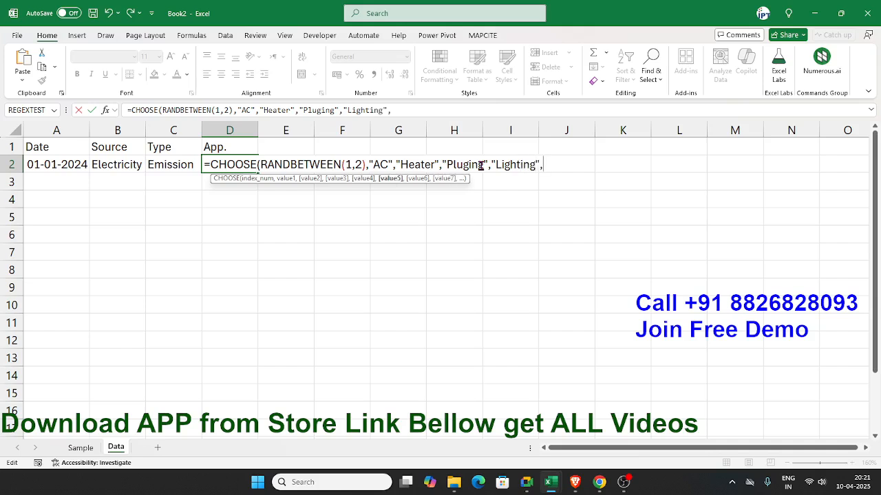
pyautogui.write('"EV Charge')
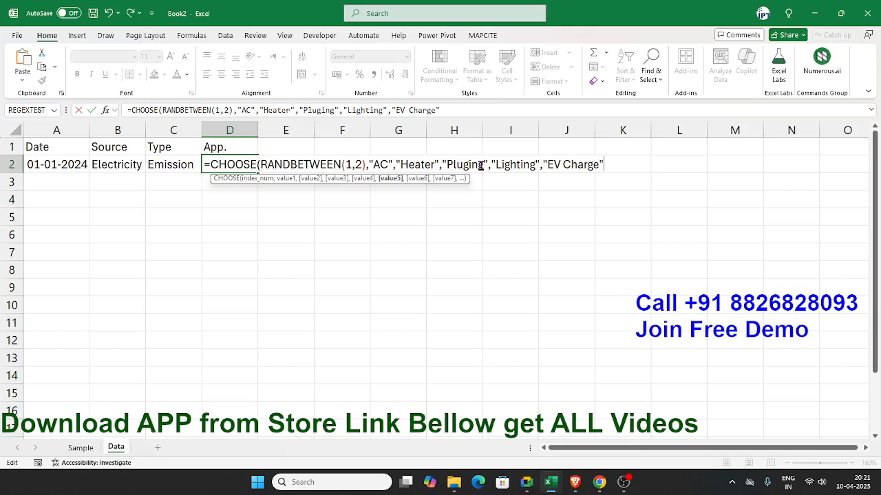
# Step: Complete D2's CHOOSE formula with the options "Lighting" and "EV Charge"
pyautogui.press('Return')
pyautogui.press('Return')
pyautogui.press('Up')
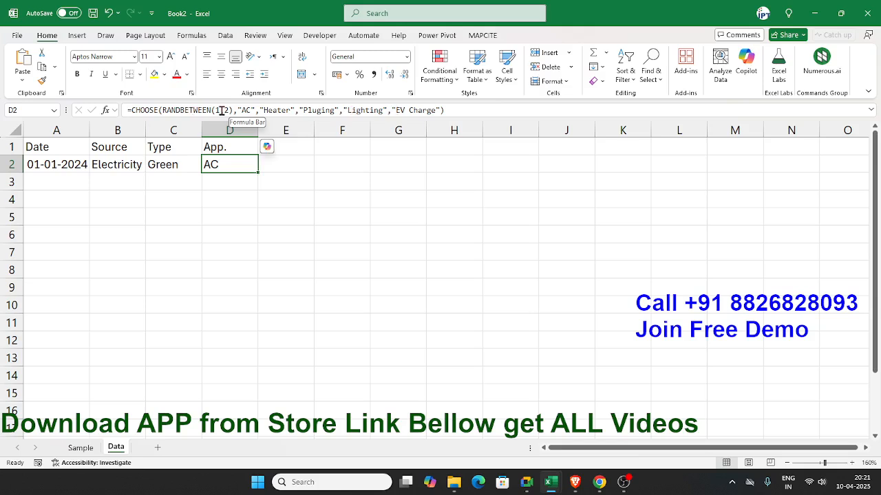
# Step: Set the upper limit of RANDBETWEEN in D2's formula to 5
pyautogui.click(230, 111)
pyautogui.press('BackSpace')
pyautogui.write('5')
pyautogui.press('Return')
pyautogui.click(232, 165)
# Step: Review the dashboard panels on the Sample sheet and enter the header Load in cell E1 of the Data sheet
pyautogui.click(89, 448)
pyautogui.scroll(-1, 151, 372)
pyautogui.scroll(1, 192, 323)
pyautogui.scroll(2, 199, 319)
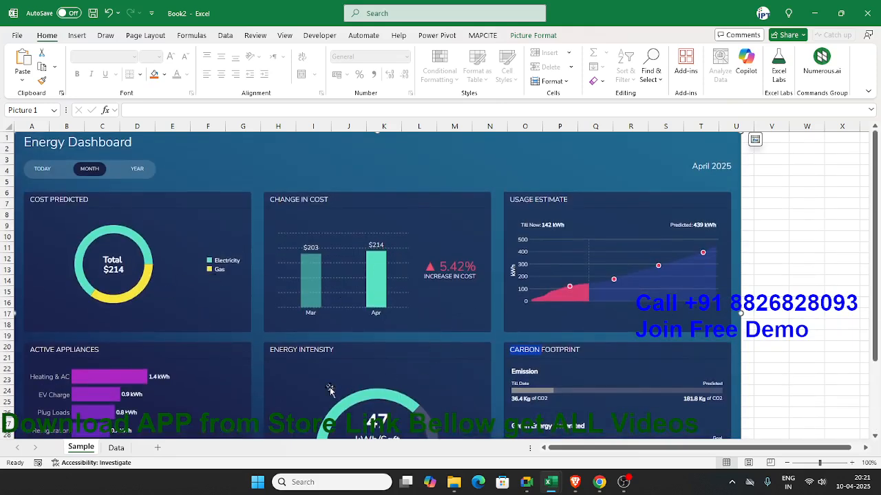
pyautogui.scroll(-1, 329, 390)
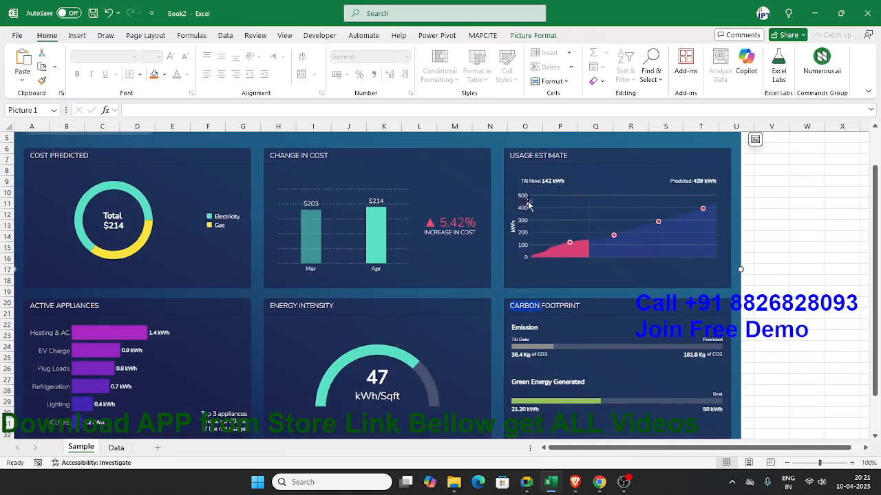
pyautogui.click(115, 448)
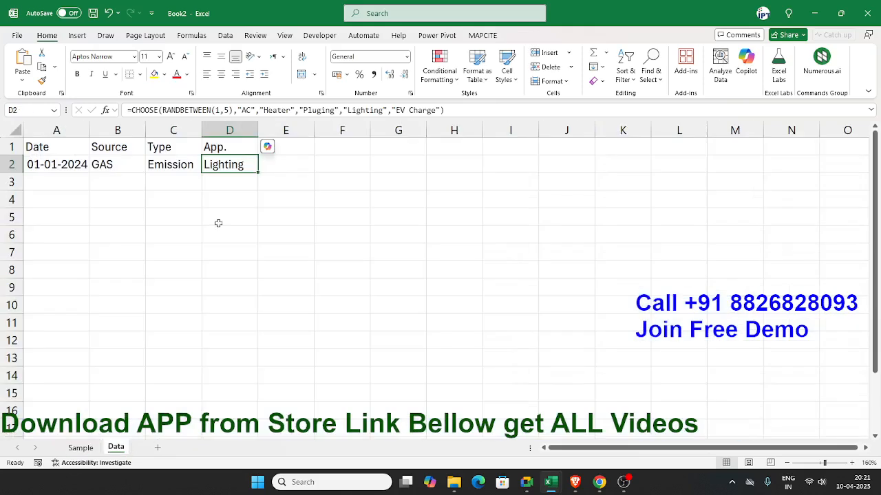
pyautogui.click(307, 149)
pyautogui.write('Load')
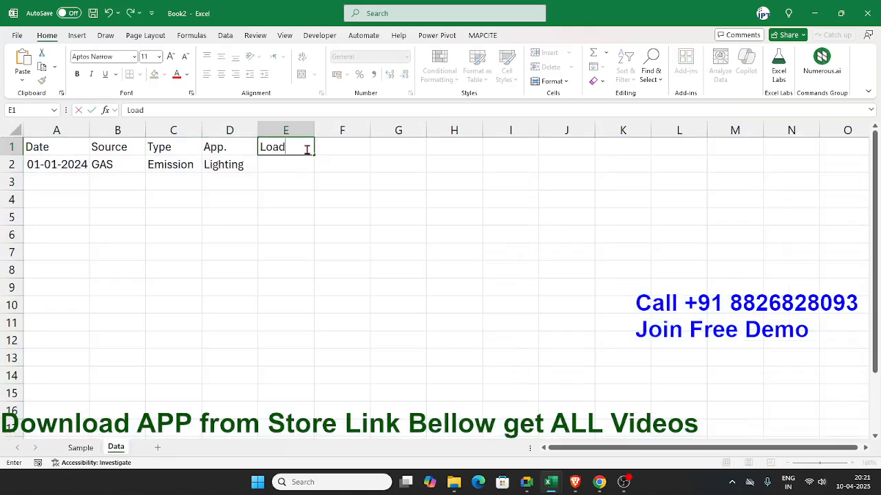
pyautogui.press('Return')
# Step: Enter the headers Com., Rate and Bill in cells F1 to H1
pyautogui.press('Up')
pyautogui.press('Right')
pyautogui.write('Com')
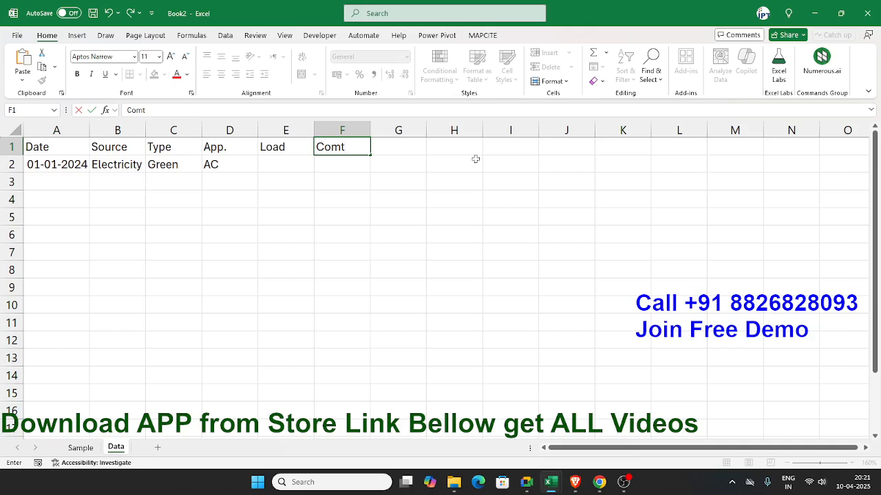
pyautogui.write('.')
pyautogui.press('Tab')
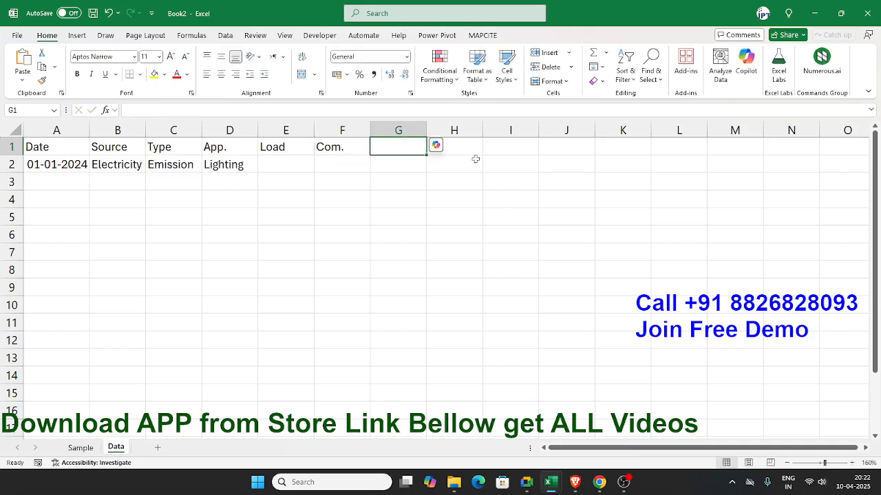
pyautogui.write('Rat')
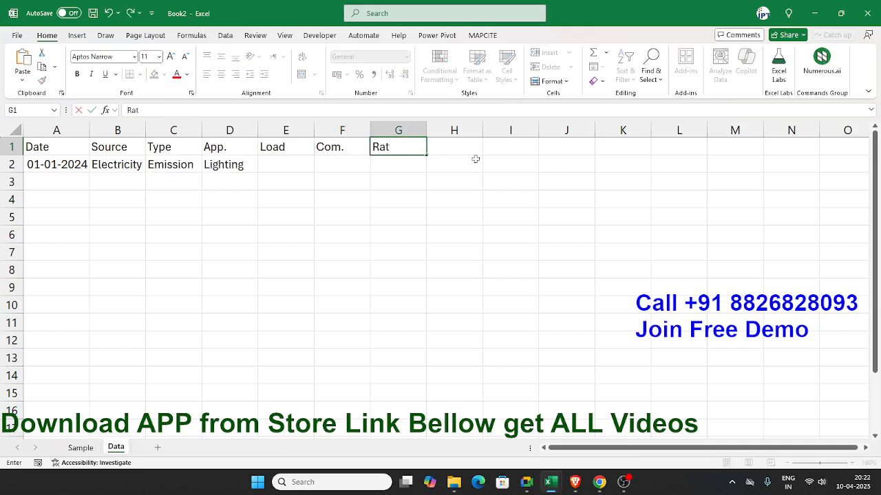
pyautogui.press('Tab')
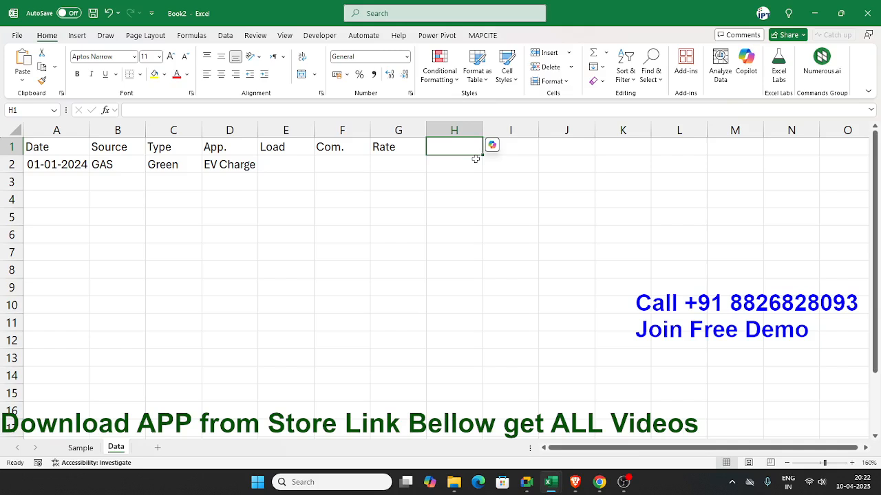
pyautogui.write('Bill')
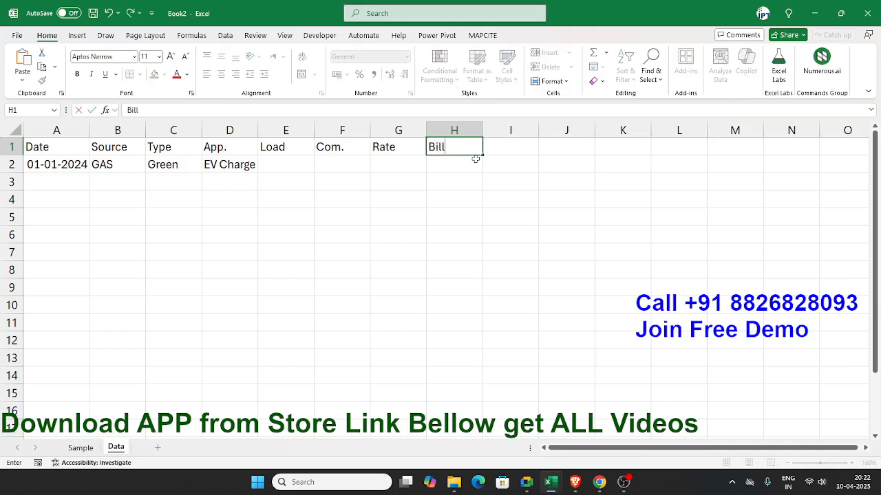
pyautogui.press('Return')
# Step: Enter =RANDBETWEEN(100,500) in cell E2 under the Load header
pyautogui.press('Left')
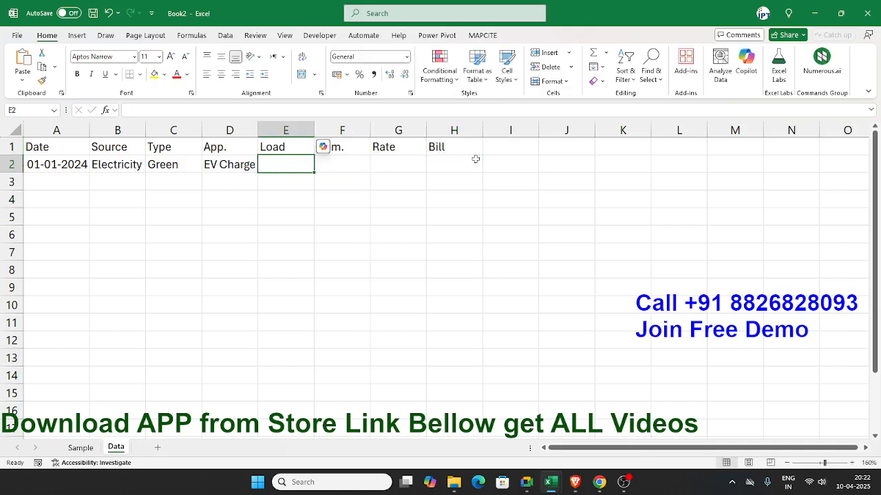
pyautogui.write('=ra')
pyautogui.press('Down')
pyautogui.press('Down')
pyautogui.press('Down')
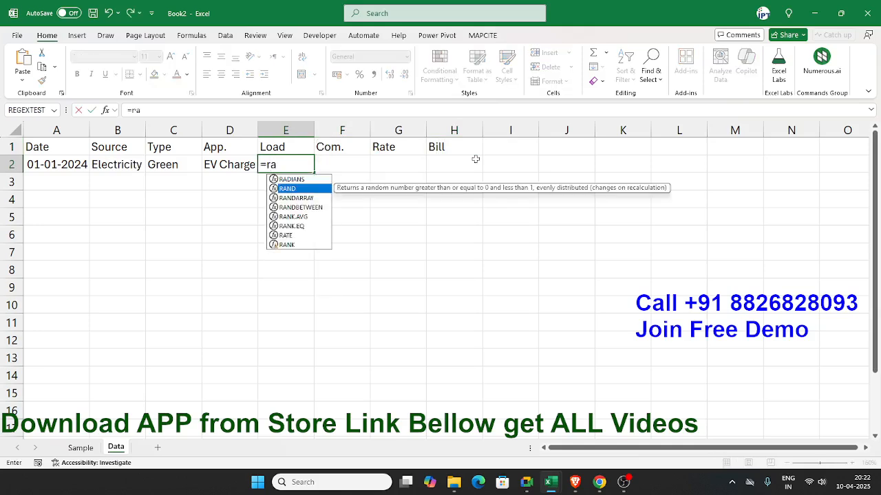
pyautogui.press('Tab')
pyautogui.write('100,500')
pyautogui.press('Tab')
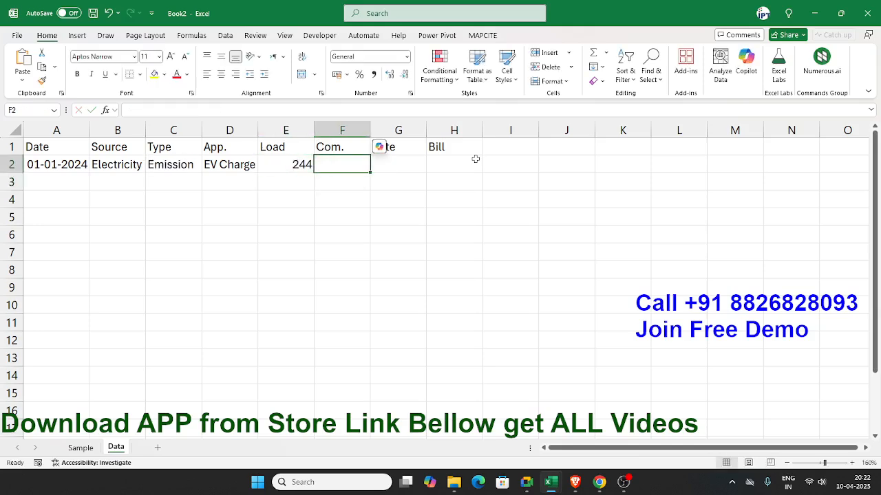
# Step: Enter =E2*RAND() in cell F2 under the Com. header
pyautogui.write('=')
pyautogui.press('Left')
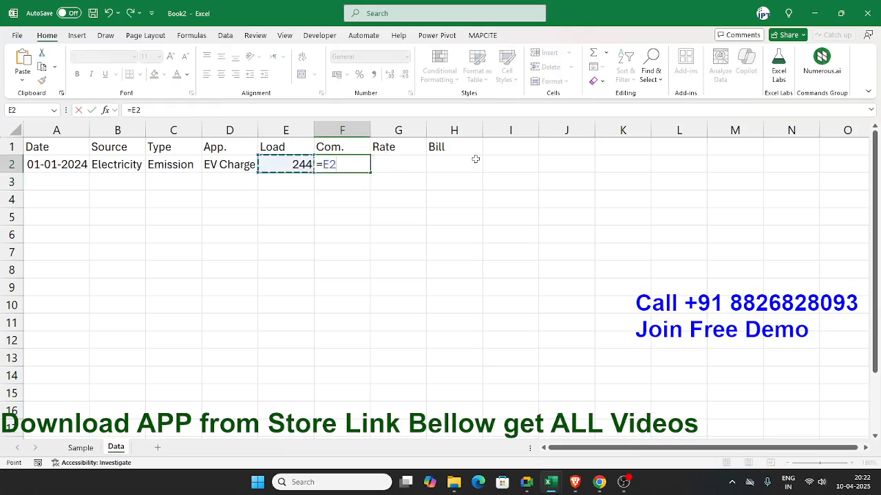
pyautogui.write('*rn')
pyautogui.press('BackSpace')
pyautogui.write('a')
pyautogui.press('Down')
pyautogui.press('Down')
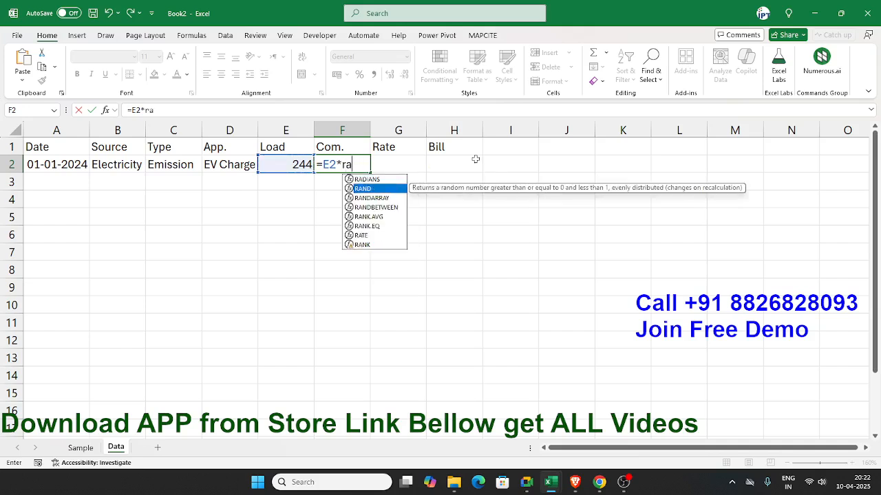
pyautogui.press('Up')
pyautogui.press('Tab')
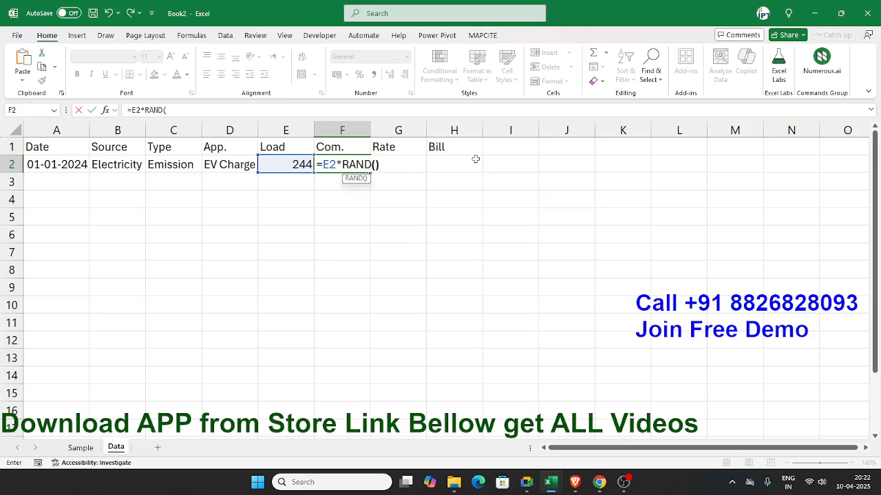
pyautogui.hotkey('ctrl', 'Return')
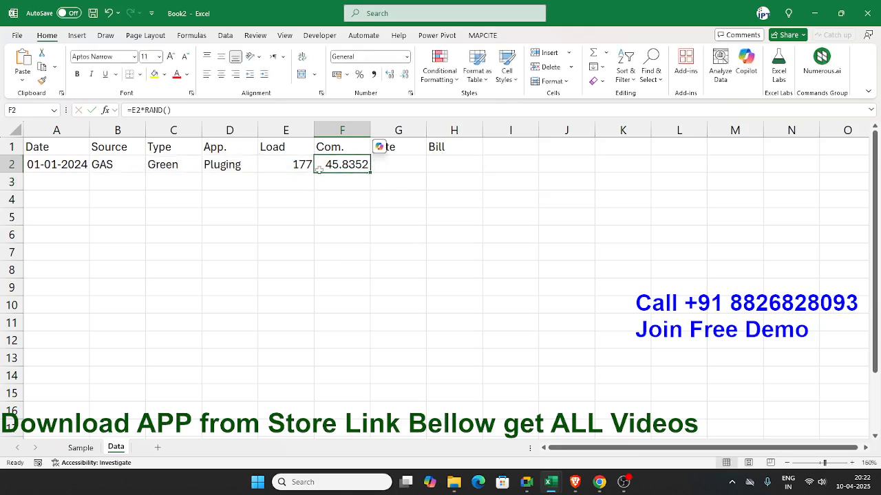
# Step: Wrap F2's formula in INT so it reads =INT(E2*RAND())
pyautogui.doubleClick(319, 167)
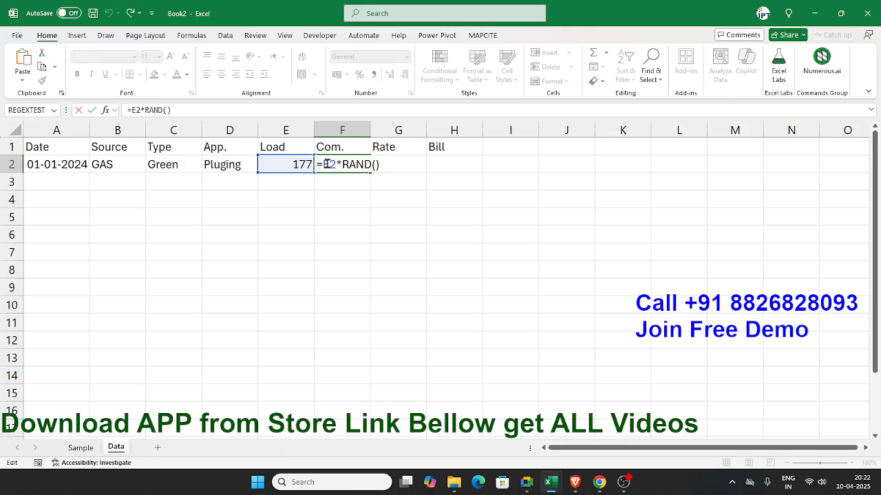
pyautogui.write('in')
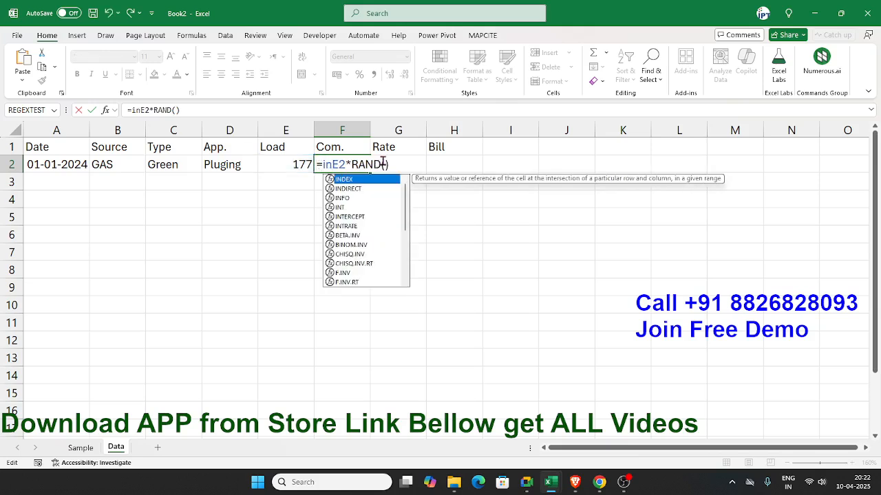
pyautogui.write('t')
pyautogui.press('Tab')
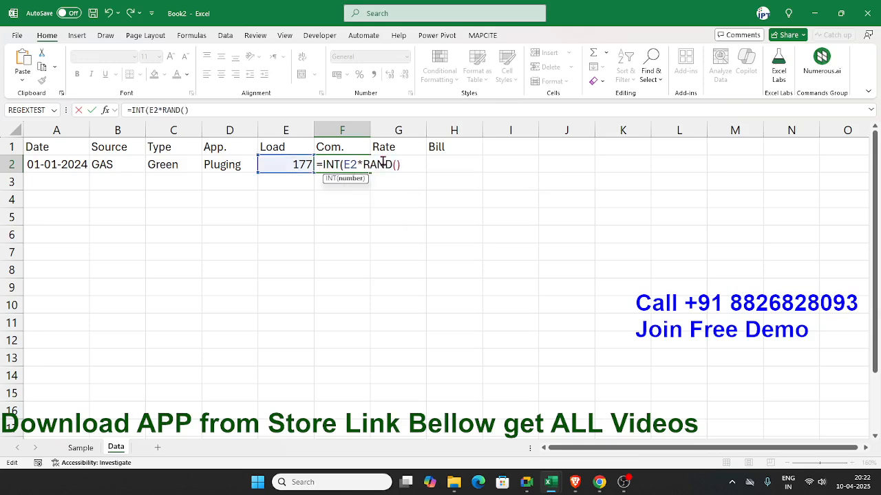
pyautogui.press('Return')
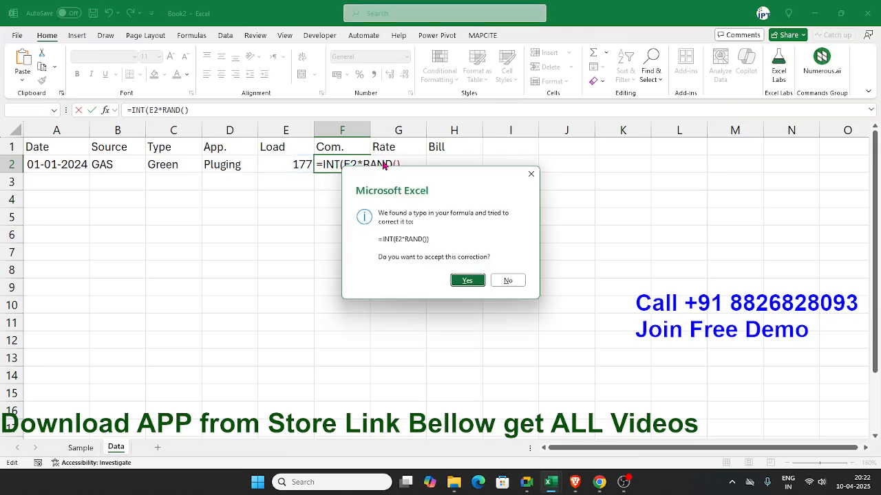
pyautogui.press('Return')
pyautogui.press('Up')
pyautogui.press('Left')
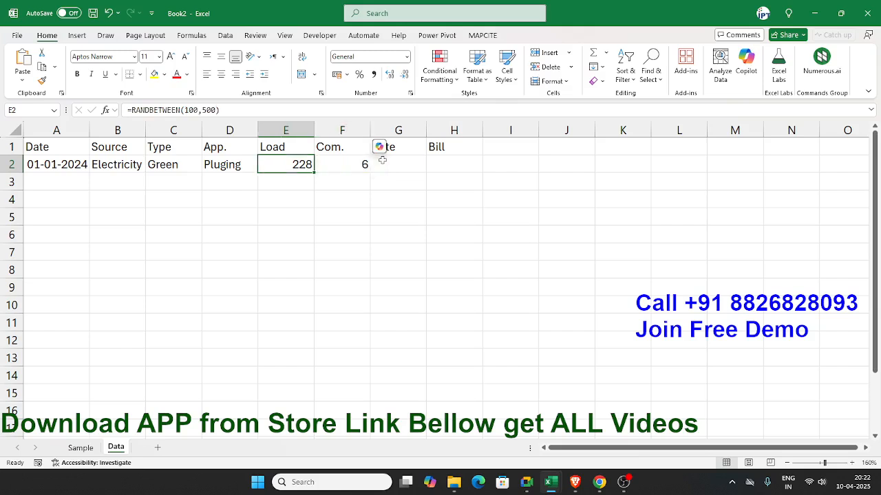
pyautogui.press('Right')
pyautogui.press('Right')
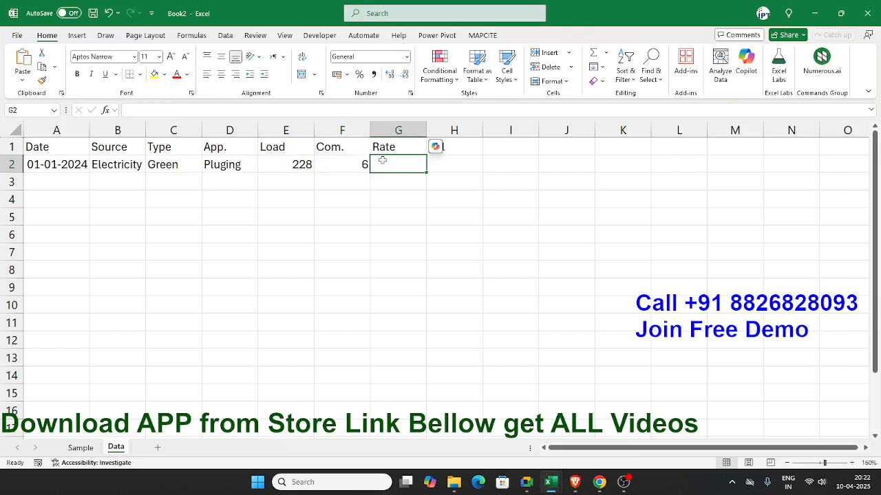
pyautogui.write('=r')
pyautogui.press('Down')
pyautogui.press('Down')
pyautogui.press('Down')
pyautogui.press('Tab')
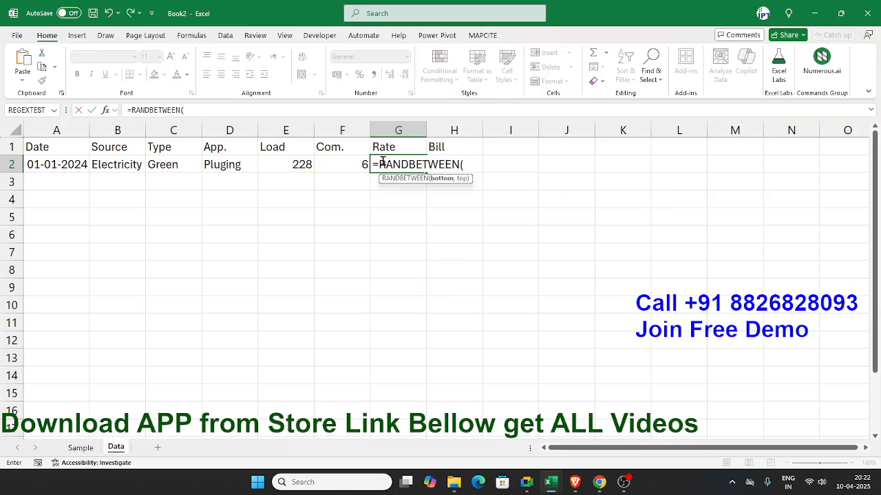
pyautogui.press('Escape')
# Step: Enter =RANDBETWEEN(3,10) in cell G2 under the Rate header
pyautogui.write('=r')
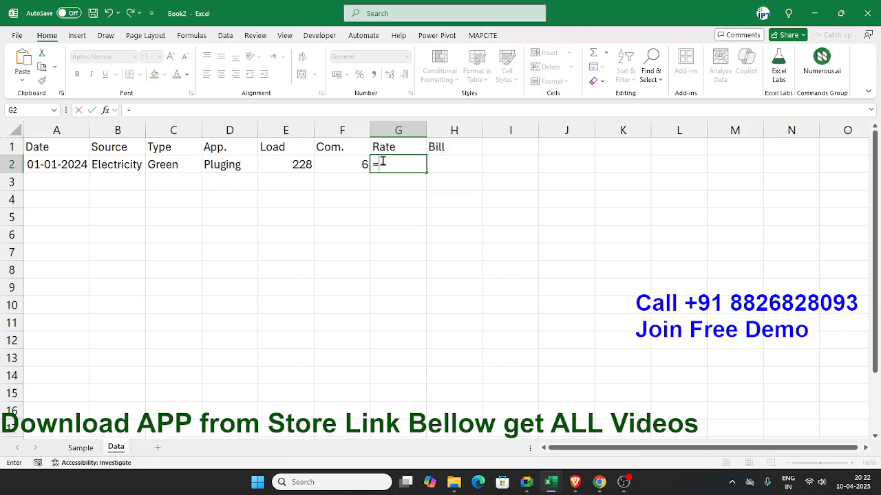
pyautogui.press('Down')
pyautogui.press('Down')
pyautogui.press('Tab')
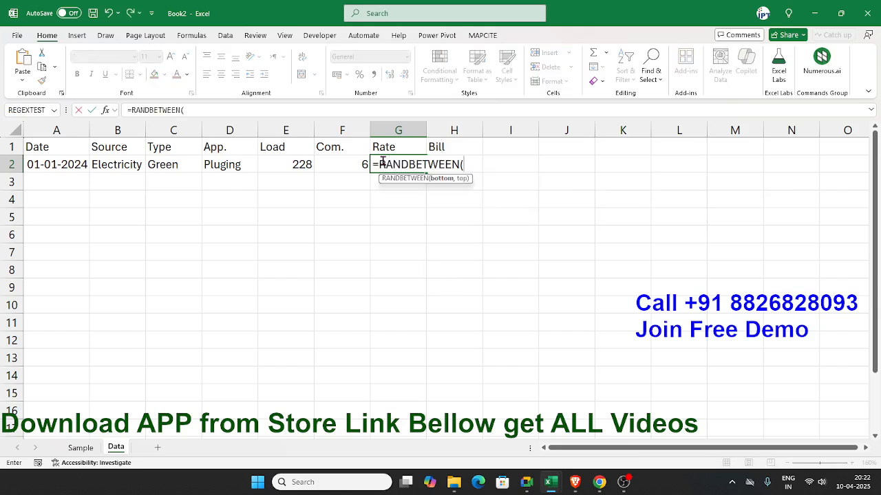
pyautogui.write('3,10')
pyautogui.press('Return')
pyautogui.click(382, 161)
# Step: Calculate the bill in cell H2 with the formula =F2*G2
pyautogui.press('Right')
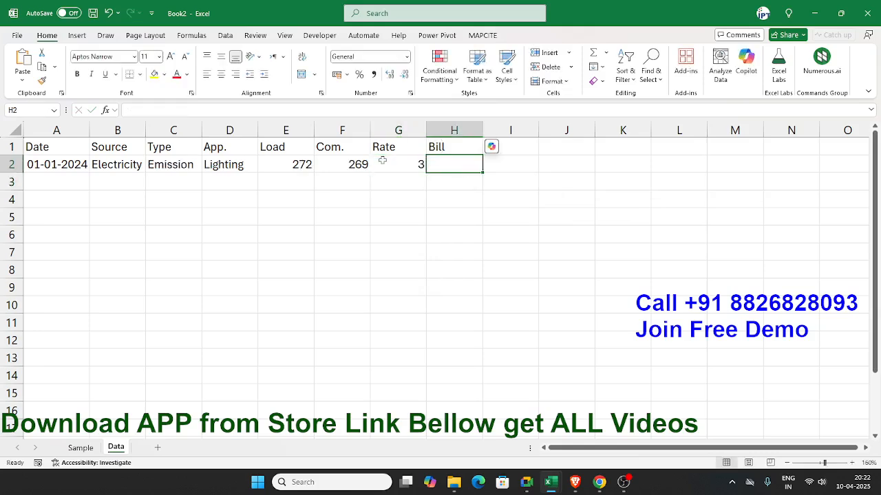
pyautogui.write('=')
pyautogui.press('Left')
pyautogui.press('Left')
pyautogui.write('*')
pyautogui.press('Left')
pyautogui.press('Return')
pyautogui.press('Up')
pyautogui.press('Left')
pyautogui.press('Left')
pyautogui.press('Home')
pyautogui.press('Right')
pyautogui.press('Left')
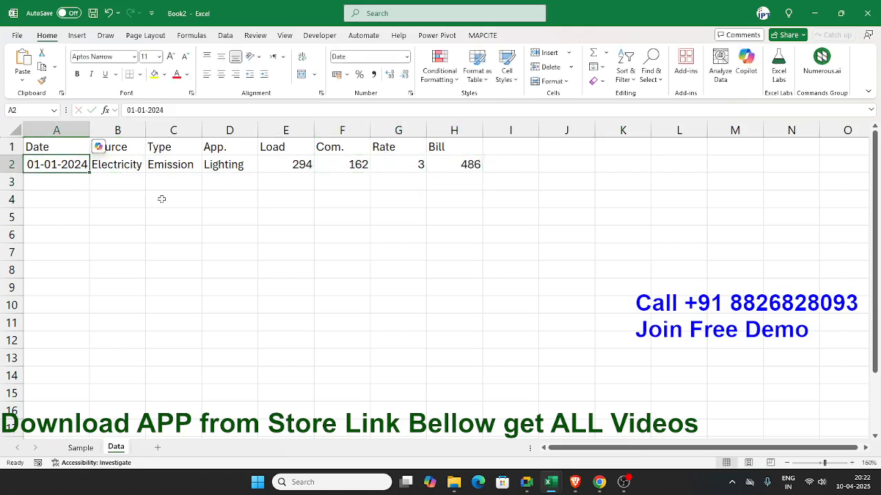
# Step: Try the next-day formula =A2+1 in cell A3 and clear it
pyautogui.click(69, 181)
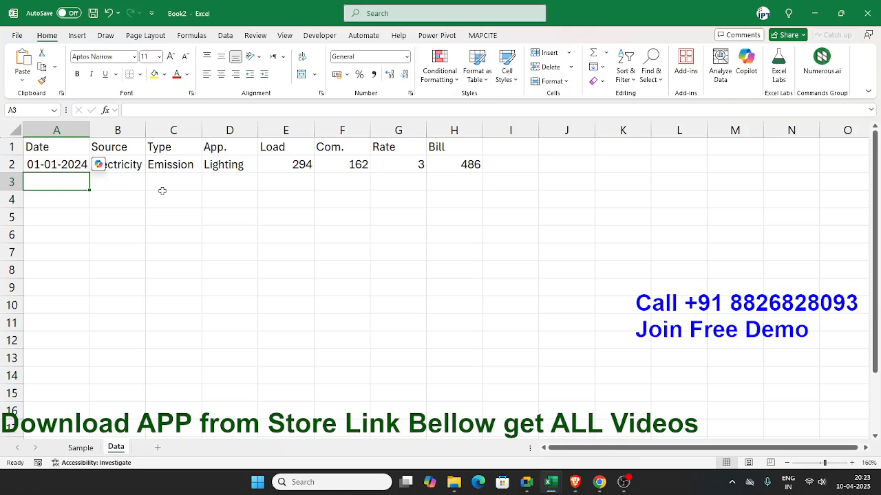
pyautogui.write('=')
pyautogui.press('Up')
pyautogui.write('+1')
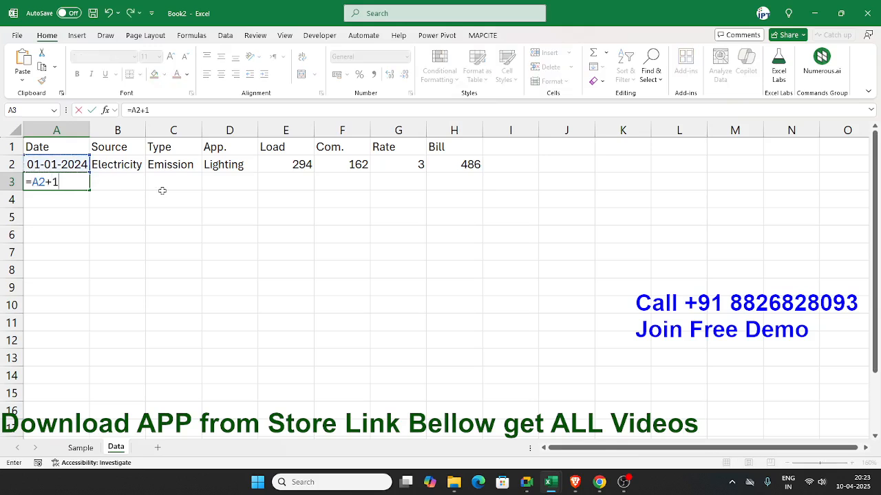
pyautogui.press('Return')
pyautogui.press('Up')
pyautogui.press('Delete')
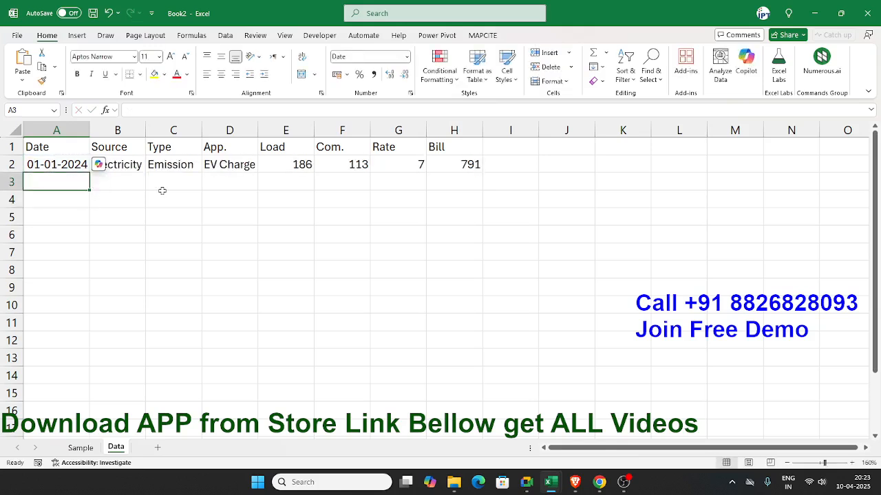
pyautogui.write('=')
pyautogui.press('Up')
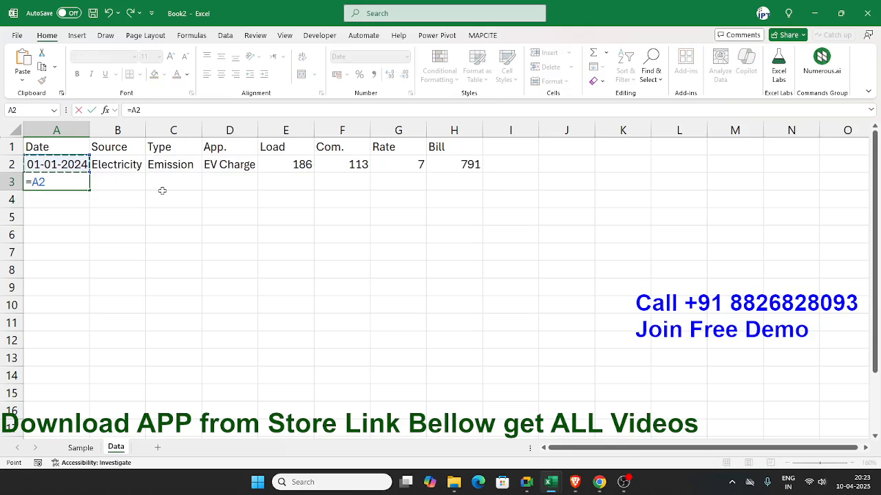
pyautogui.press('Return')
pyautogui.press('Up')
pyautogui.press('Delete')
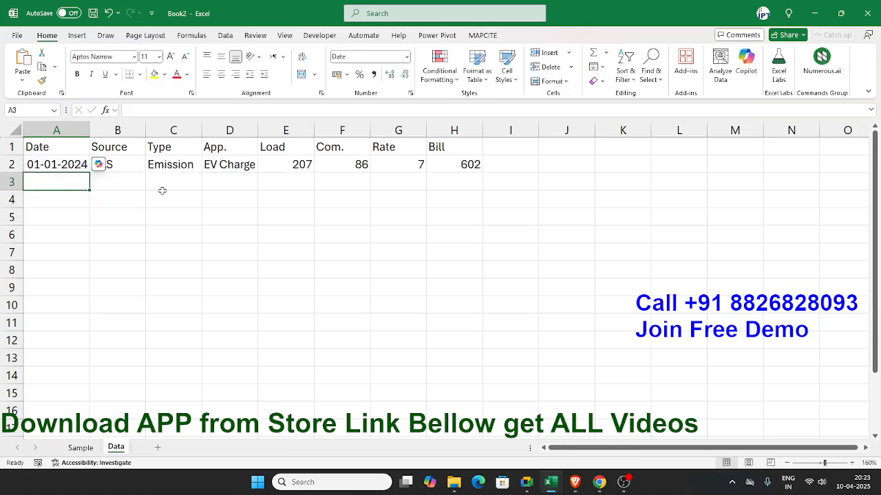
# Step: Fill the date 01-01-2024 from A2 down to A10
pyautogui.press('Up')
pyautogui.hotkey('shift', 'Down')
pyautogui.hotkey('shift', 'Down')
pyautogui.hotkey('shift', 'Down')
pyautogui.hotkey('shift', 'Down')
pyautogui.hotkey('shift', 'Down')
pyautogui.hotkey('shift', 'Down')
pyautogui.hotkey('shift', 'Down')
pyautogui.hotkey('shift', 'Down')
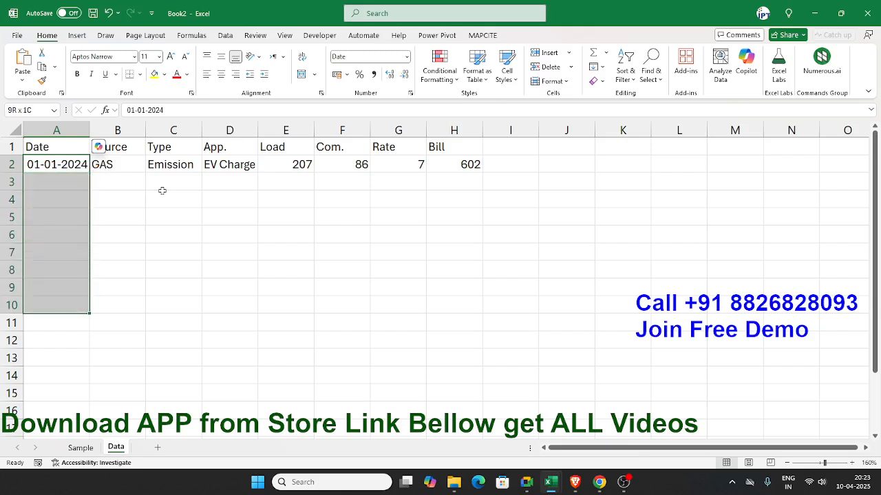
pyautogui.hotkey('ctrl', 'd')
# Step: Enter the next-day formula =A2+1 in cell A11, below the block of 01-01-2024 dates
pyautogui.hotkey('ctrl', 'Down')
pyautogui.press('Down')
pyautogui.press('Down')
pyautogui.press('Up')
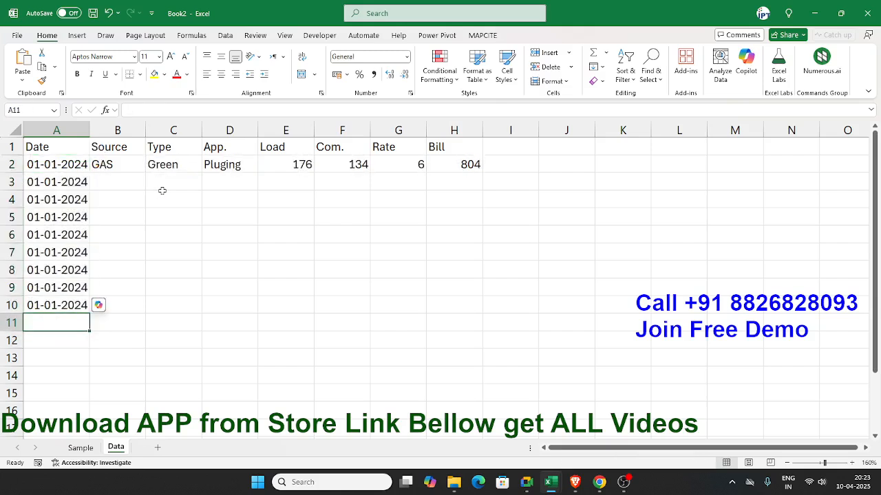
pyautogui.write('=')
pyautogui.press('Up')
pyautogui.press('Up')
pyautogui.press('Up')
pyautogui.press('Up')
pyautogui.press('Up')
pyautogui.press('Up')
pyautogui.press('Up')
pyautogui.press('Up')
pyautogui.press('Up')
pyautogui.write('+')
pyautogui.press('Return')
pyautogui.press('Up')
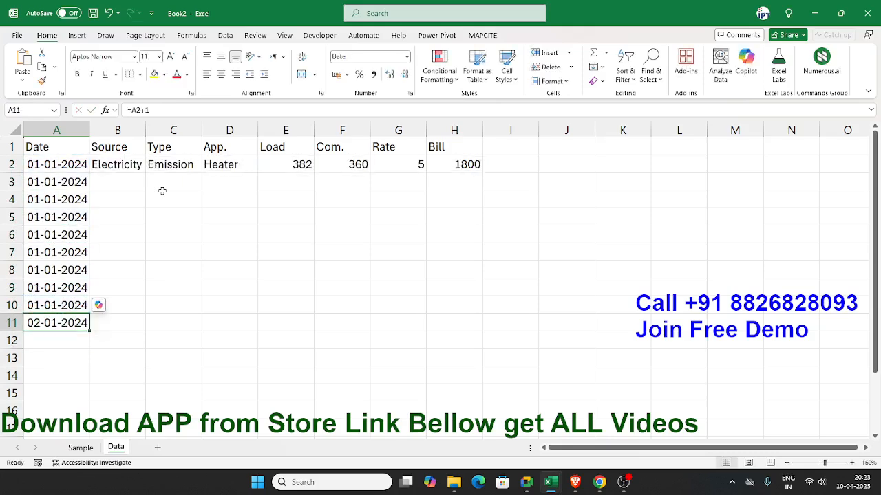
# Step: Fill the next-day formula from A11 down column A to row 4024
pyautogui.hotkey('shift', 'Down')
pyautogui.hotkey('shift', 'Down')
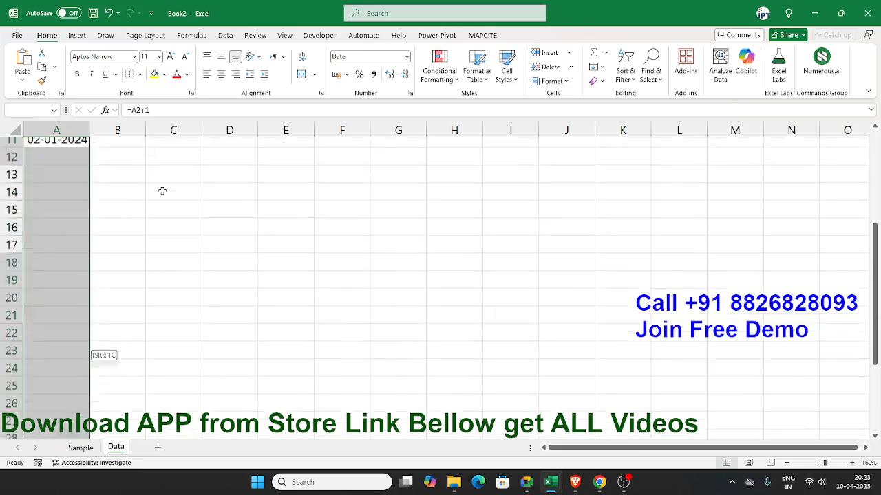
pyautogui.hotkey('shift', 'Down')
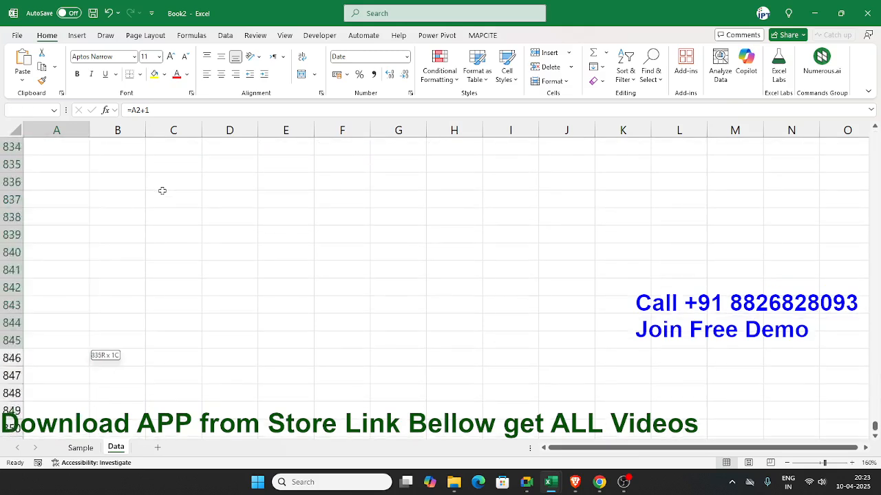
pyautogui.hotkey('shift', 'Down')
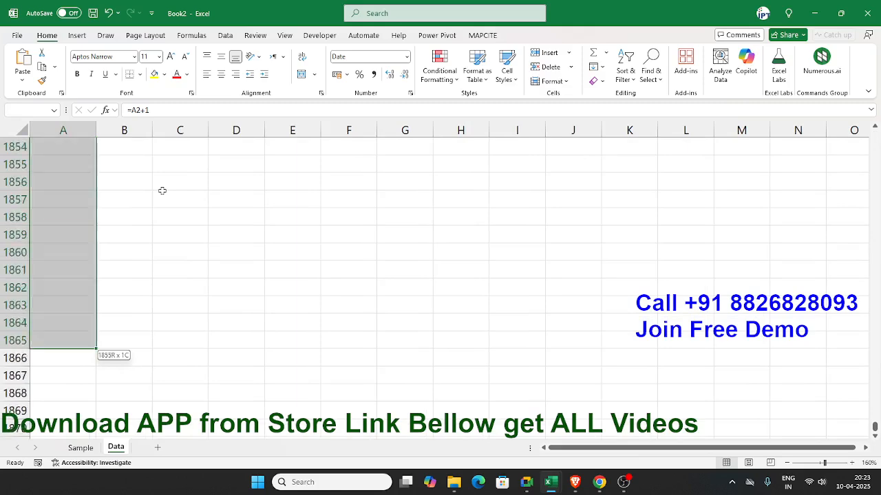
pyautogui.hotkey('shift', 'Down')
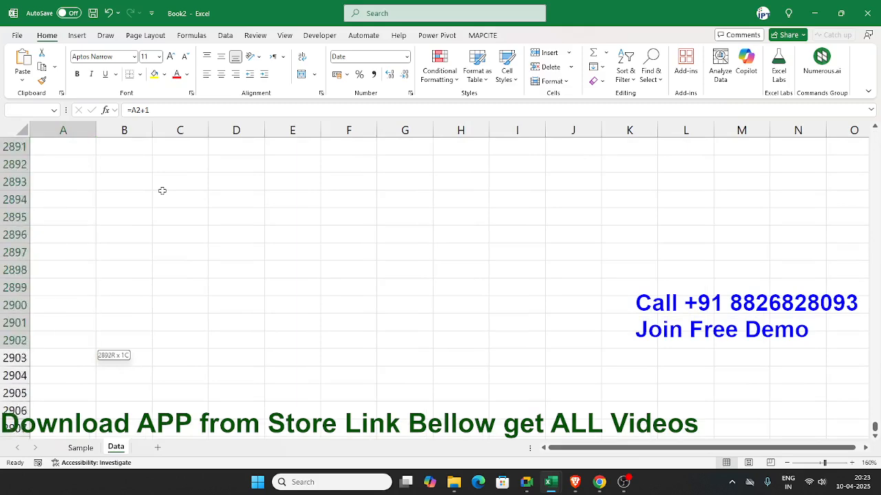
pyautogui.hotkey('shift', 'Down')
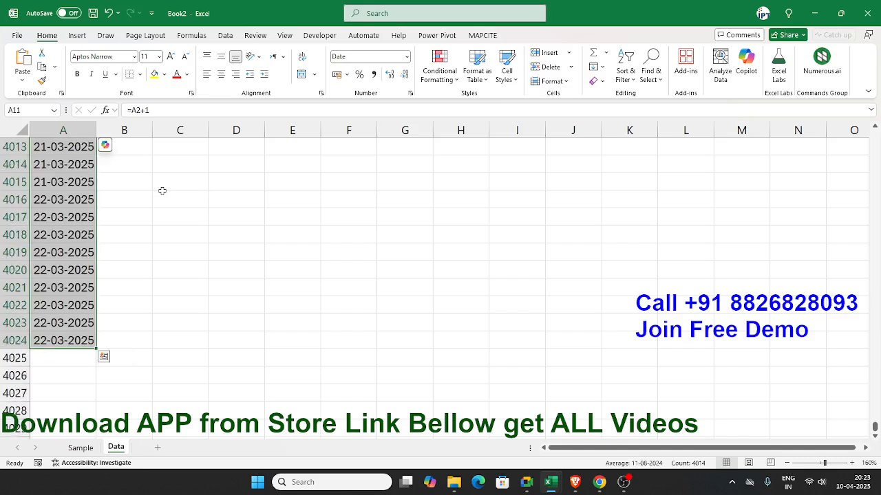
pyautogui.hotkey('ctrl', 'q')
pyautogui.press('Escape')
pyautogui.press('Down')
pyautogui.hotkey('ctrl', 'Down')
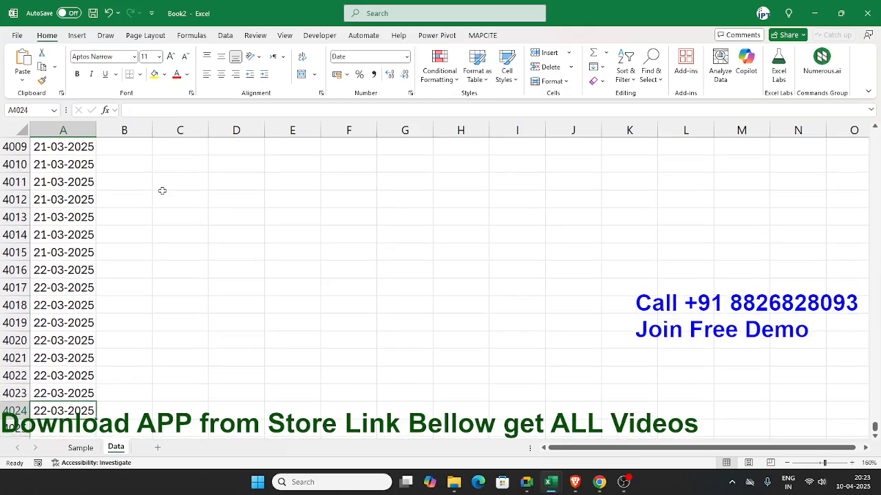
# Step: Extend the date formula in column A from row 4024 down to row 4092
pyautogui.hotkey('shift', 'Down')
pyautogui.hotkey('shift', 'pagedown')
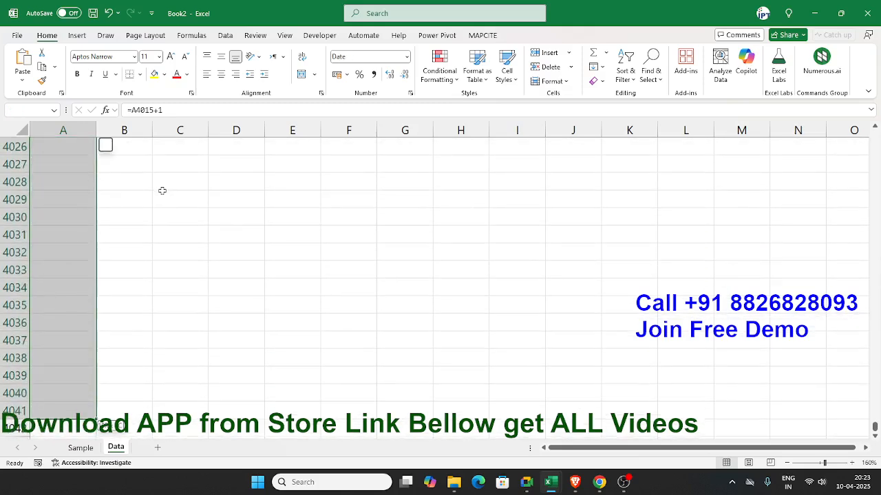
pyautogui.press('Up')
pyautogui.press('Down')
pyautogui.hotkey('shift', 'Down')
pyautogui.hotkey('shift', 'Down')
pyautogui.hotkey('shift', 'Down')
pyautogui.hotkey('shift', 'Down')
pyautogui.hotkey('shift', 'Down')
pyautogui.hotkey('shift', 'Down')
pyautogui.hotkey('shift', 'Down')
pyautogui.hotkey('shift', 'Down')
pyautogui.hotkey('shift', 'Down')
pyautogui.hotkey('shift', 'Down')
pyautogui.hotkey('shift', 'Down')
pyautogui.hotkey('shift', 'Down')
pyautogui.hotkey('shift', 'Down')
pyautogui.hotkey('shift', 'Down')
pyautogui.hotkey('shift', 'Down')
pyautogui.hotkey('shift', 'Down')
pyautogui.hotkey('shift', 'Down')
pyautogui.hotkey('shift', 'Down')
pyautogui.hotkey('shift', 'Down')
pyautogui.hotkey('shift', 'Down')
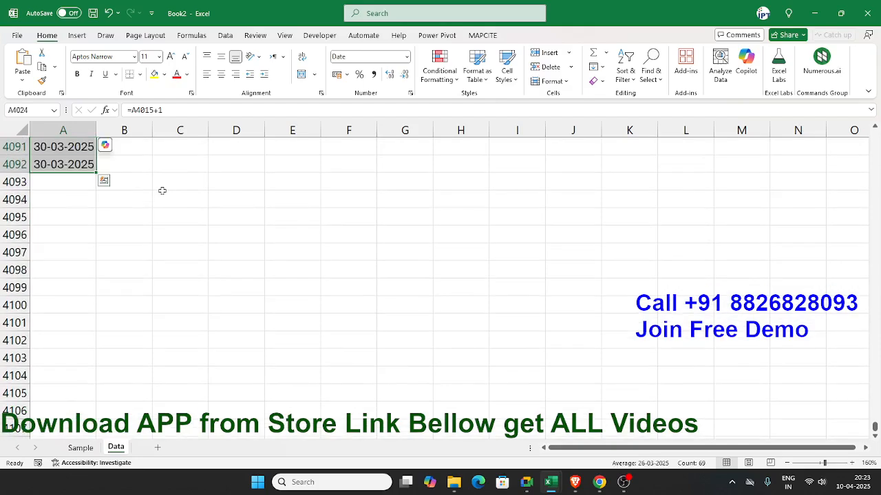
# Step: Continue filling the date formula in column A from row 4092 to row 4100
pyautogui.press('Down')
pyautogui.press('Down')
pyautogui.press('Down')
pyautogui.press('Down')
pyautogui.press('Down')
pyautogui.press('Down')
pyautogui.press('Down')
pyautogui.press('Down')
pyautogui.press('Down')
pyautogui.press('Down')
pyautogui.press('Down')
pyautogui.press('Down')
pyautogui.press('Down')
pyautogui.press('Down')
pyautogui.press('Down')
pyautogui.press('Down')
pyautogui.press('Down')
pyautogui.press('Down')
pyautogui.press('Down')
pyautogui.press('Down')
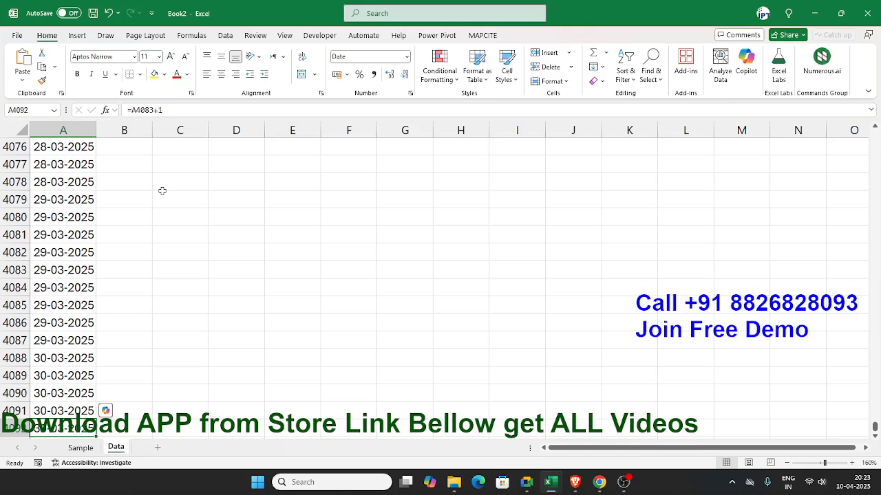
pyautogui.hotkey('shift', 'Down')
pyautogui.hotkey('shift', 'Down')
pyautogui.hotkey('shift', 'Down')
pyautogui.hotkey('shift', 'Down')
pyautogui.hotkey('shift', 'Down')
pyautogui.hotkey('shift', 'Down')
pyautogui.hotkey('shift', 'Down')
pyautogui.hotkey('shift', 'Down')
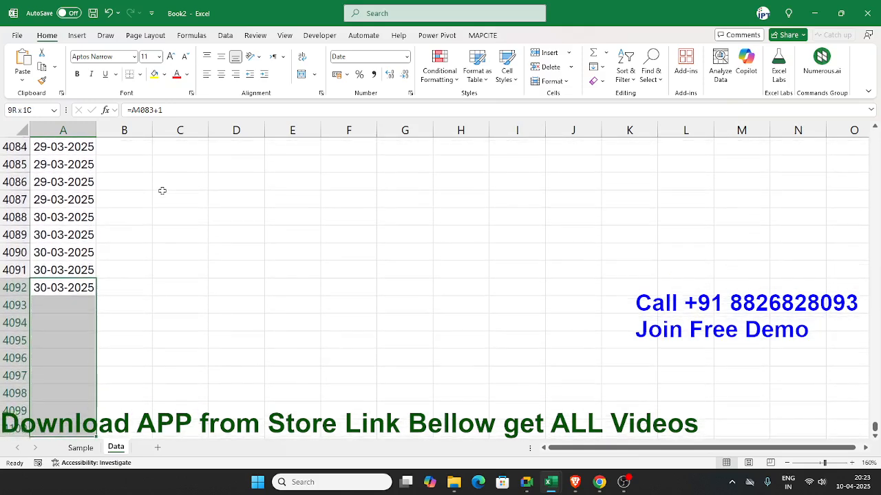
pyautogui.hotkey('ctrl', 'Down')
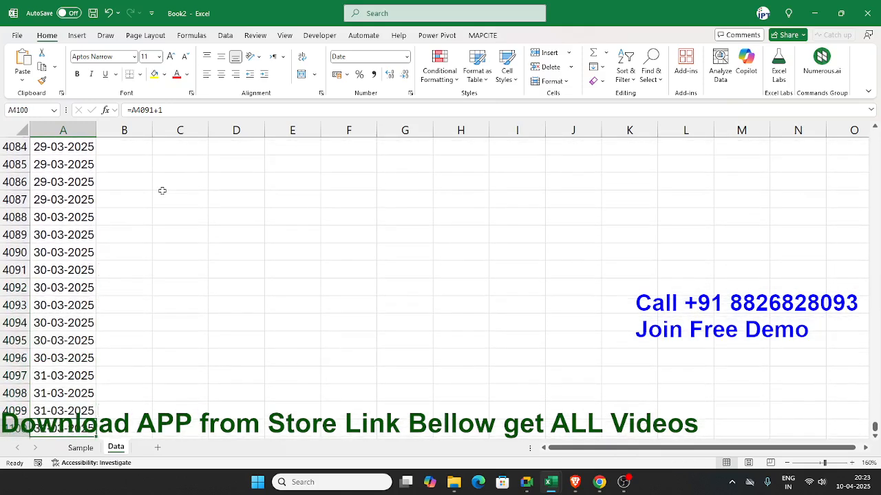
# Step: Complete the 31-03-2025 dates in column A through row 4105 and clear the surplus entry below them
pyautogui.hotkey('shift', 'Down')
pyautogui.hotkey('shift', 'Down')
pyautogui.hotkey('shift', 'Down')
pyautogui.hotkey('ctrl', 'd')
pyautogui.hotkey('ctrl', 'Down')
pyautogui.press('Down')
pyautogui.hotkey('shift', 'Down')
pyautogui.hotkey('shift', 'Down')
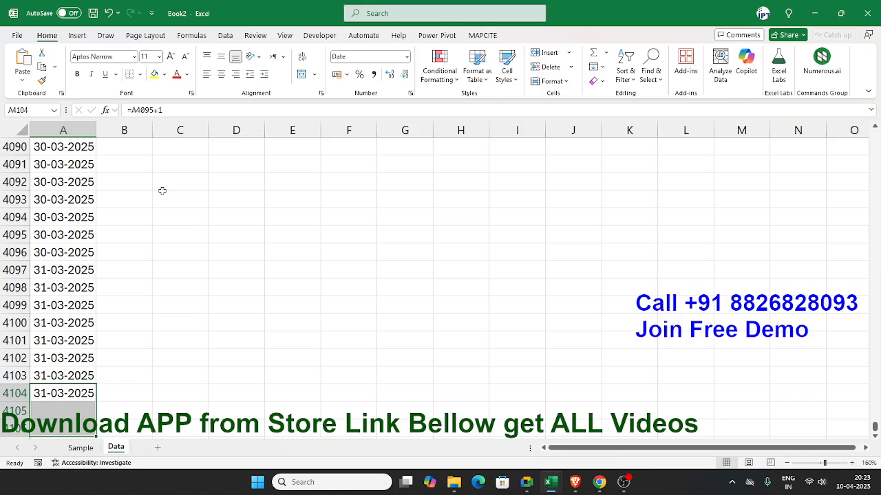
pyautogui.press('Down')
pyautogui.press('Down')
pyautogui.press('Delete')
# Step: Fill the Source to Bill formulas in B2:H2 down alongside all the dates
pyautogui.hotkey('ctrl', 'Up')
pyautogui.hotkey('ctrl', 'Up')
pyautogui.press('Right')
pyautogui.press('Down')
pyautogui.hotkey('shift', 'Right')
pyautogui.hotkey('shift', 'Right')
pyautogui.hotkey('shift', 'Right')
pyautogui.hotkey('shift', 'Right')
pyautogui.hotkey('shift', 'Right')
pyautogui.hotkey('shift', 'Right')
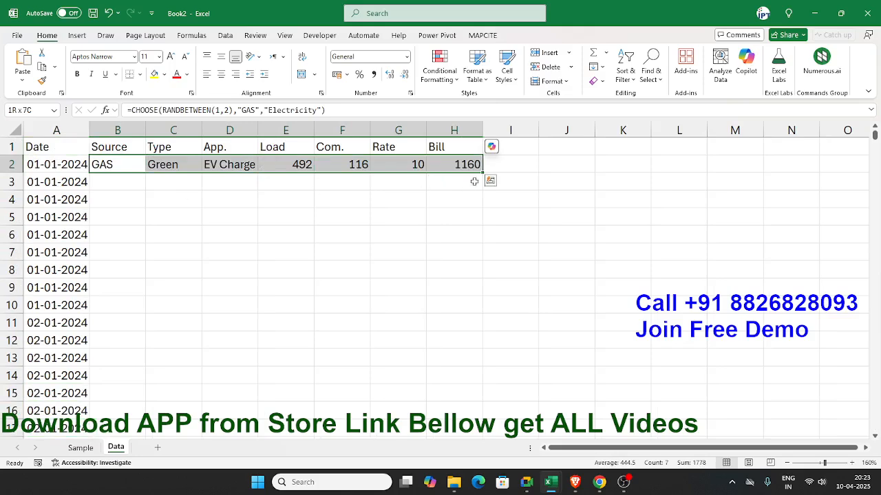
pyautogui.doubleClick(483, 174)
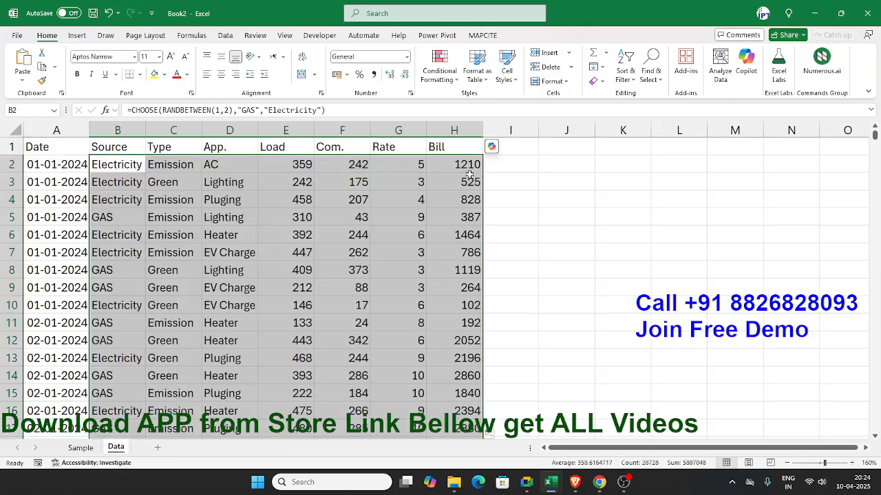
pyautogui.click(118, 184)
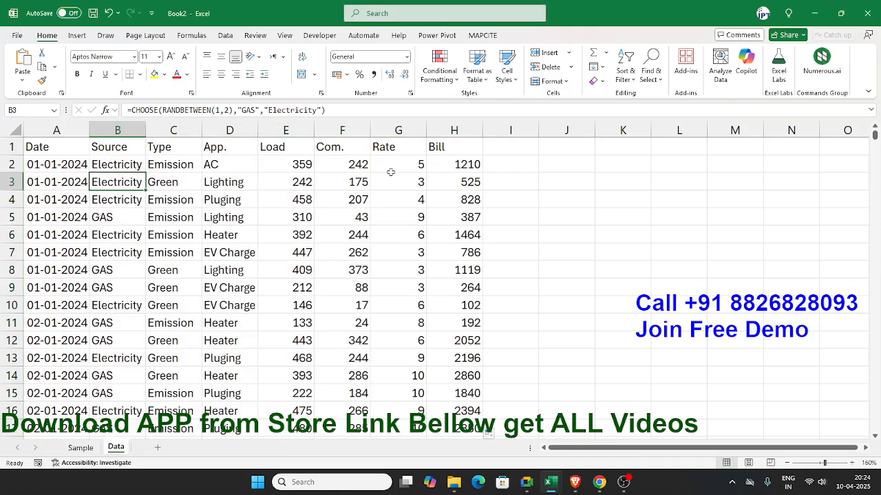
# Step: Save the workbook as En_Data in .xlsx format on drive E:
pyautogui.hotkey('ctrl', 's')
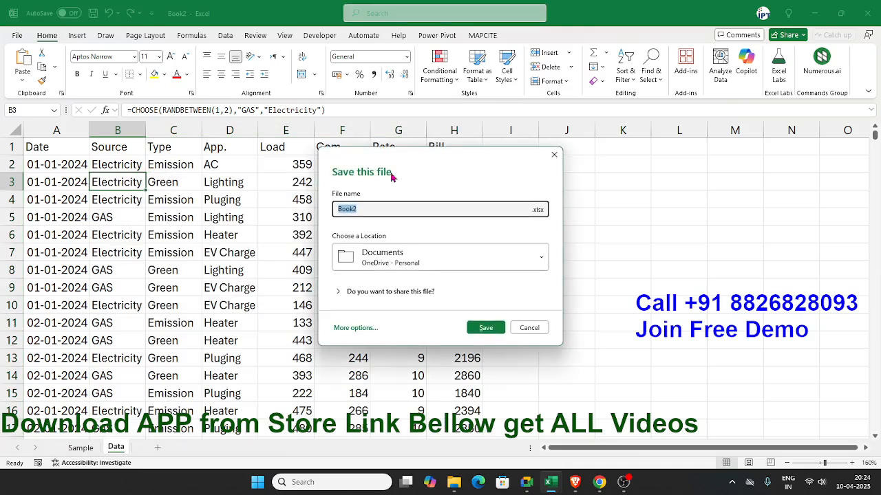
pyautogui.write('e')
pyautogui.press('BackSpace')
pyautogui.press('BackSpace')
pyautogui.write('E')
pyautogui.click(537, 210)
pyautogui.scroll(2, 561, 336)
pyautogui.click(454, 278)
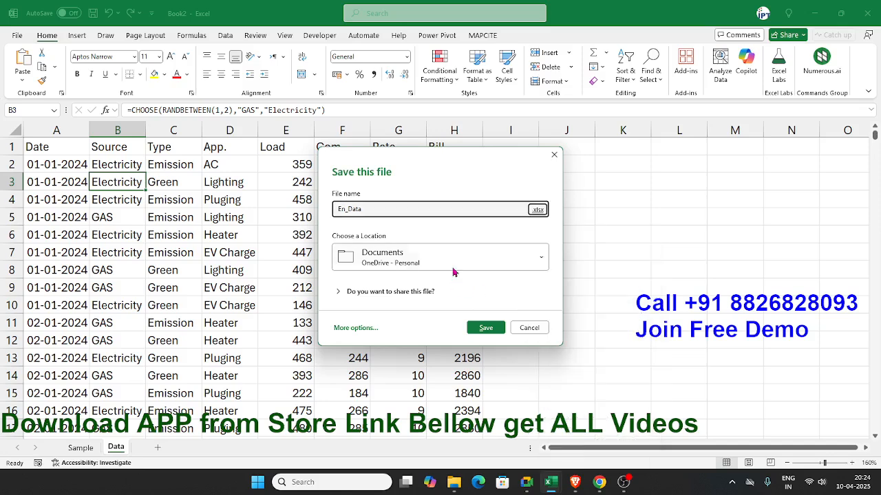
pyautogui.click(451, 260)
pyautogui.click(394, 358)
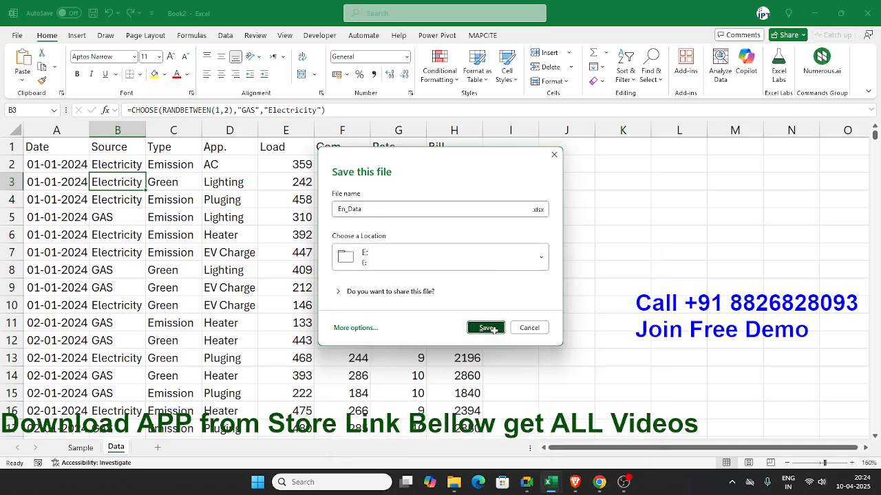
pyautogui.click(494, 331)
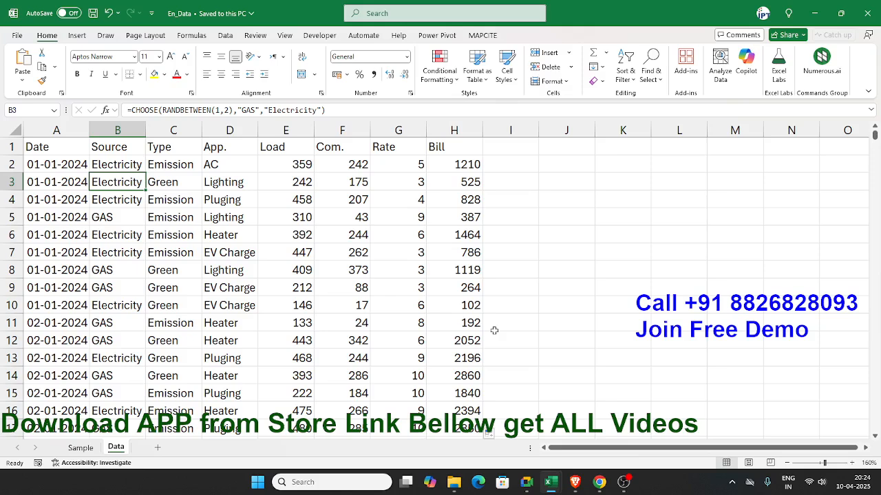
# Step: Examine the last rows of the generated data and the column headers on the Data sheet
pyautogui.hotkey('ctrl', 'Down')
pyautogui.press('Down')
pyautogui.press('Up')
pyautogui.press('Up')
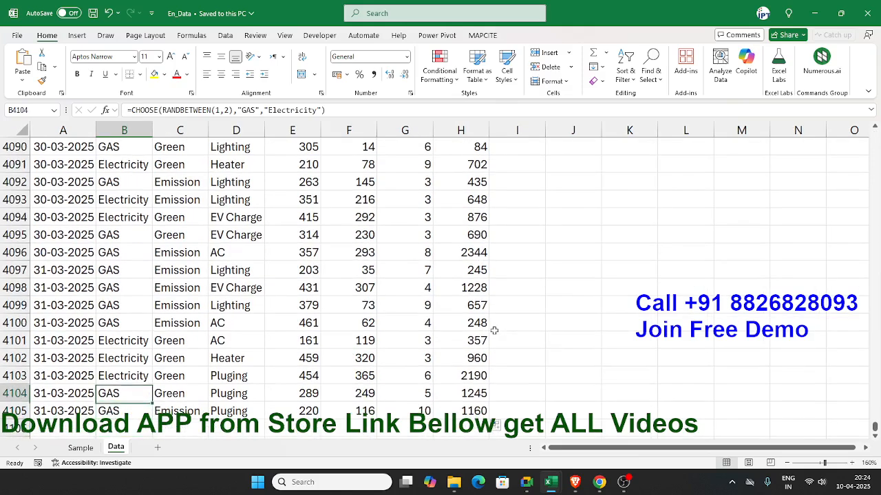
pyautogui.hotkey('ctrl', 'Up')
pyautogui.press('Right')
pyautogui.press('Right')
pyautogui.press('Right')
pyautogui.press('Right')
pyautogui.press('Right')
pyautogui.press('Right')
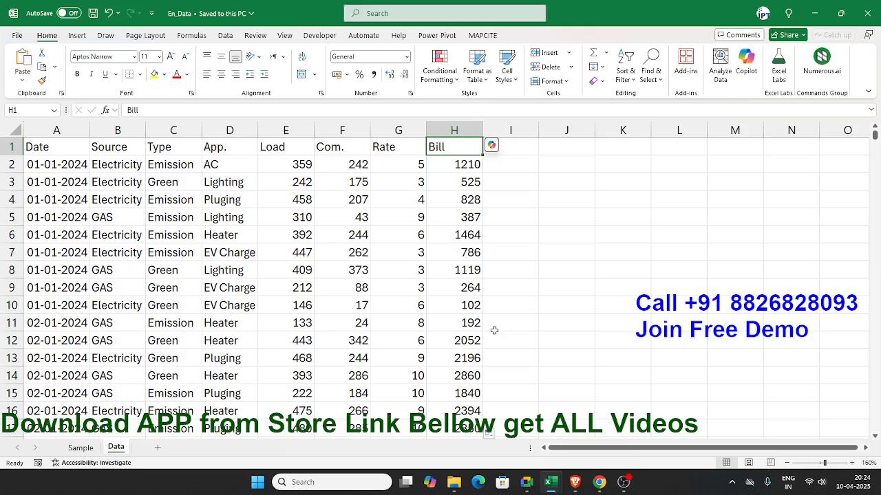
# Step: Add a new worksheet after Data and name it Support
pyautogui.click(156, 447)
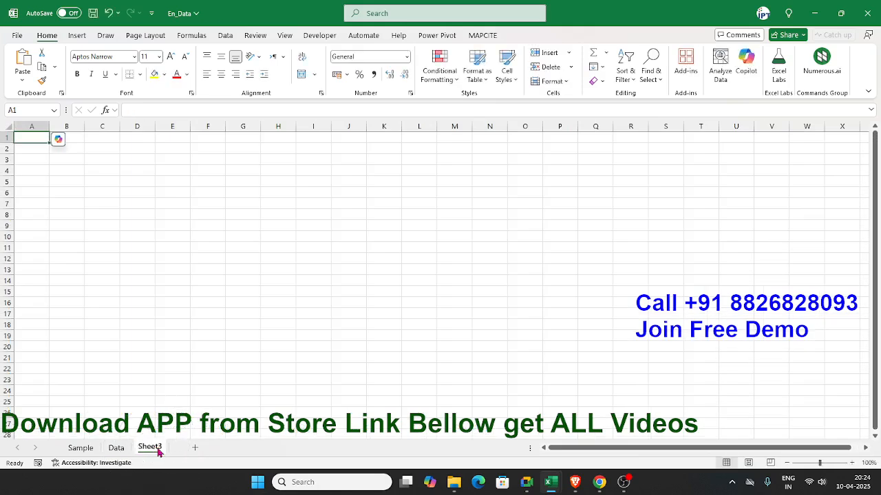
pyautogui.doubleClick(158, 450)
pyautogui.write('S')
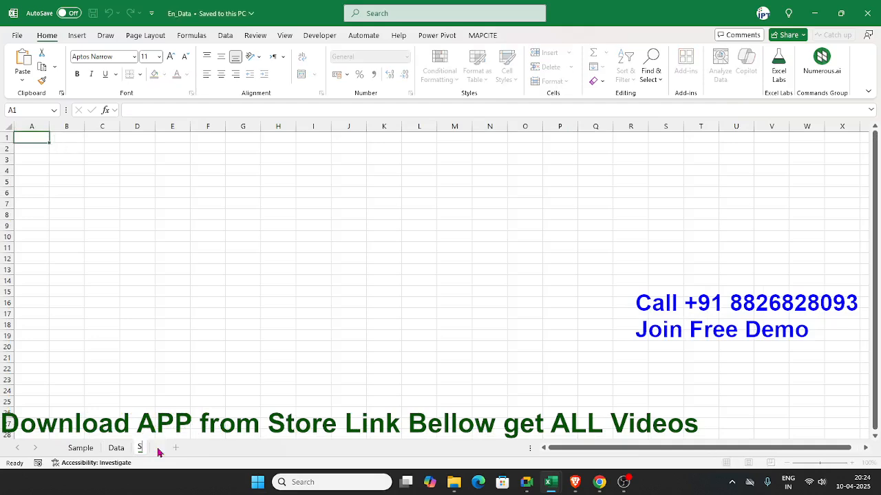
pyautogui.write('upport')
pyautogui.click(163, 400)
# Step: Add another worksheet after Support and name it Dashoard
pyautogui.click(198, 448)
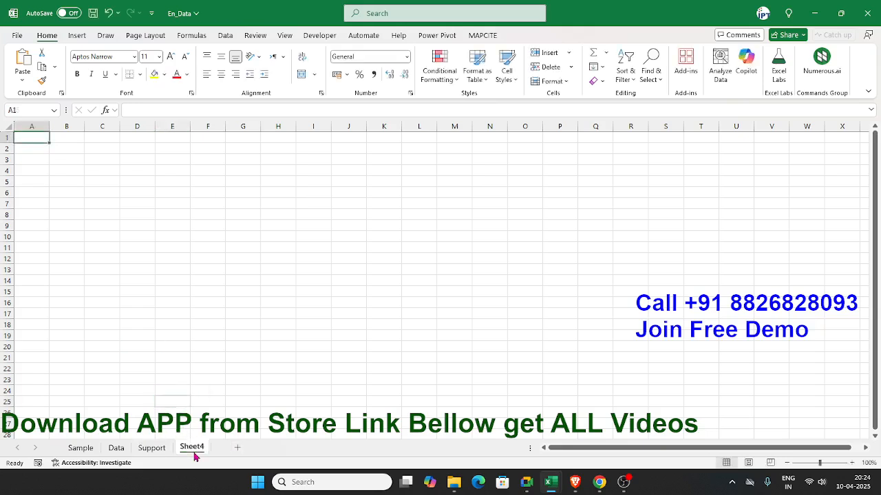
pyautogui.write('Da')
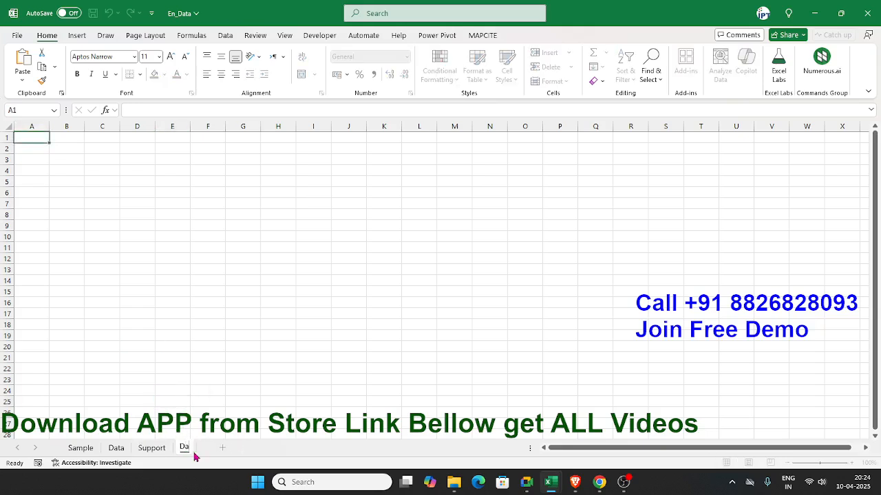
pyautogui.write('sh')
pyautogui.write('pard')
pyautogui.press('BackSpace')
pyautogui.press('BackSpace')
pyautogui.press('BackSpace')
pyautogui.press('BackSpace')
pyautogui.write('oard')
pyautogui.press('Return')
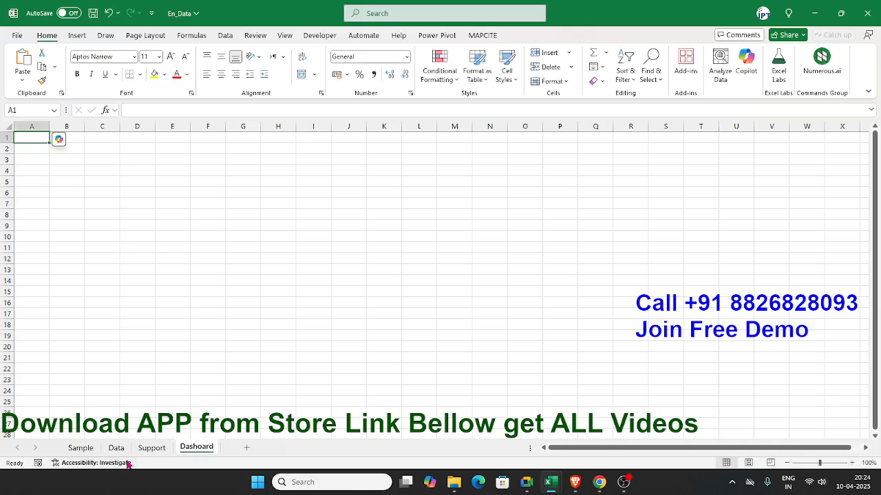
# Step: Copy the dashboard picture from the Sample sheet and paste it into a new Paint canvas
pyautogui.click(88, 449)
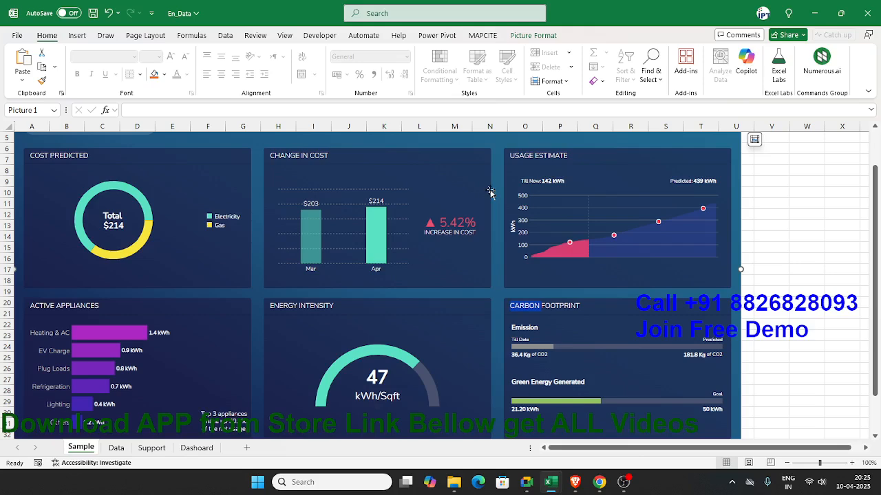
pyautogui.press('super')
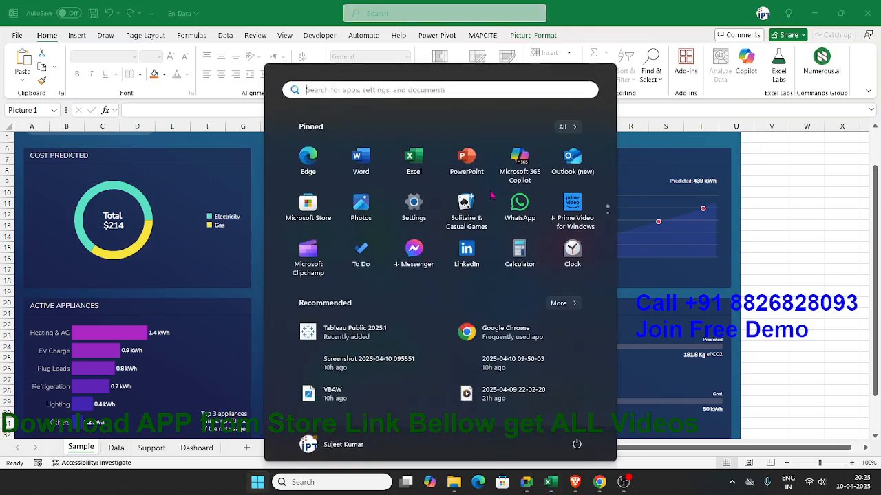
pyautogui.write('pa')
pyautogui.click(547, 197)
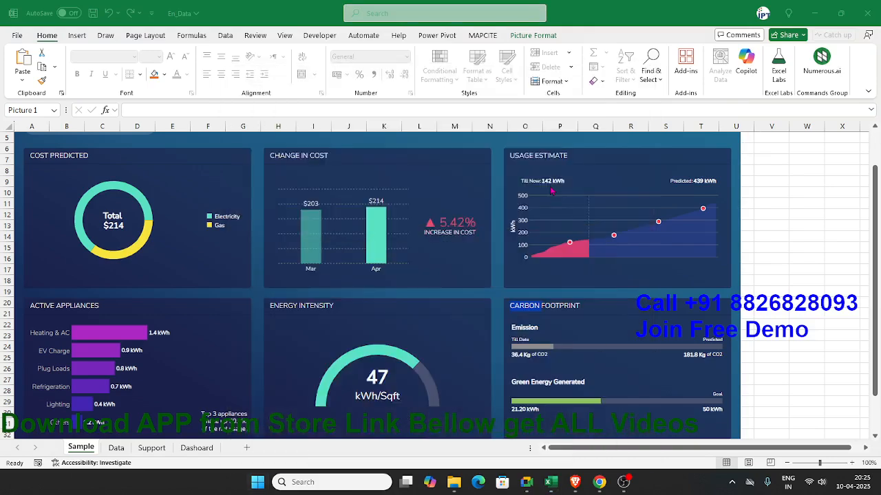
pyautogui.hotkey('ctrl', 'v')
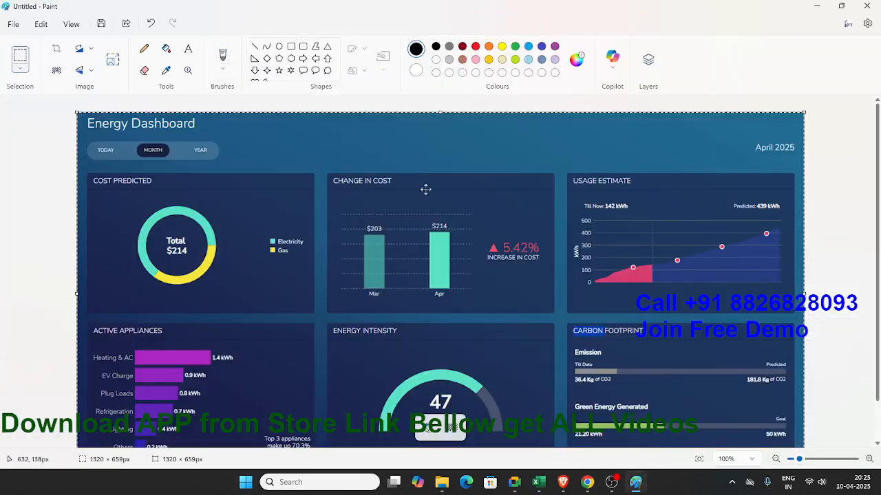
# Step: Deselect the pasted dashboard picture in Paint and move the Paint window aside to get back to the Excel workbook
pyautogui.click(49, 178)
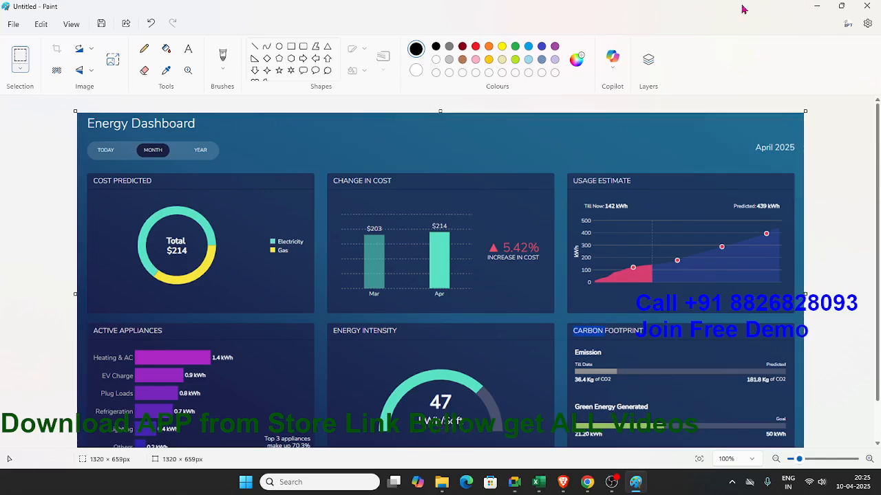
pyautogui.moveTo(728, 11)
pyautogui.mouseDown()
pyautogui.moveTo(3, 7)
pyautogui.moveTo(872, 229)
pyautogui.moveTo(3, 7)
pyautogui.mouseUp()
pyautogui.moveTo(187, 10); pyautogui.dragTo(0, 5)
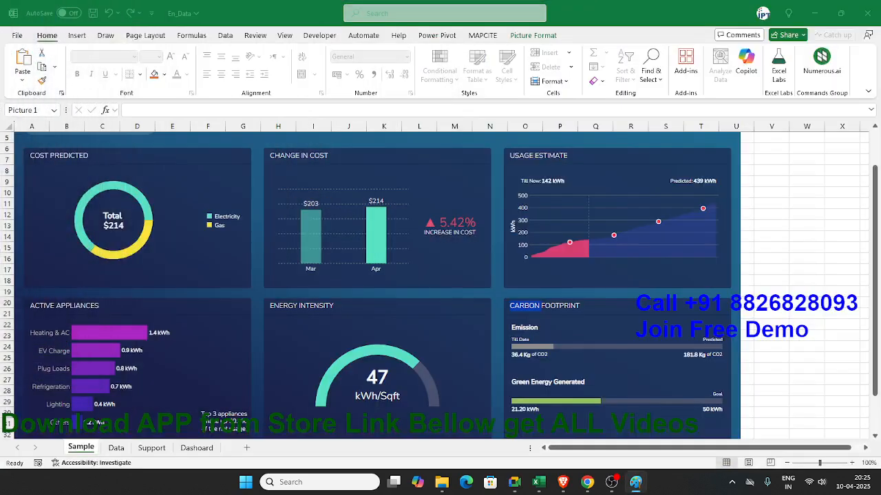
# Step: On the Dashoard sheet, select a block of 107 rows by 50 columns starting at cell A1
pyautogui.click(197, 448)
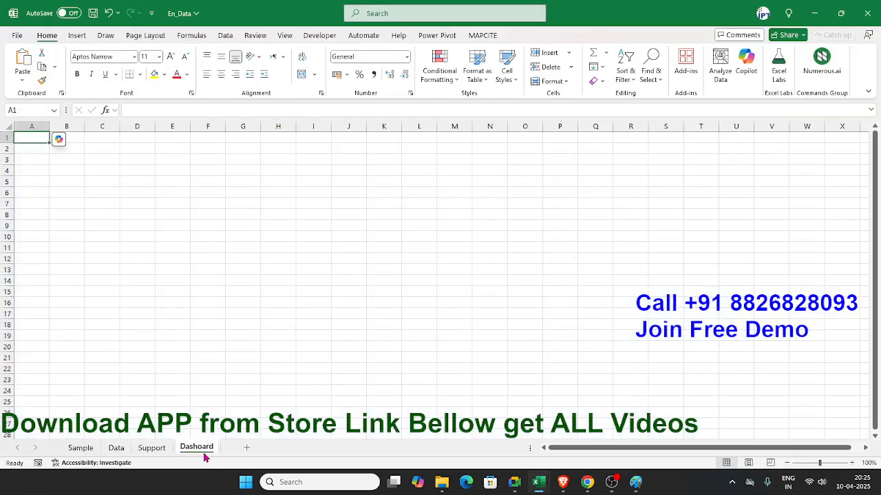
pyautogui.scroll(-5, 158, 338)
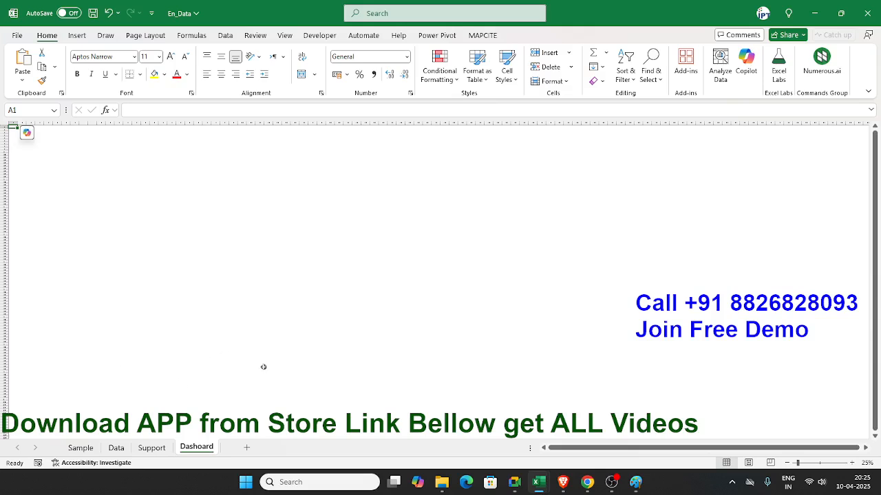
pyautogui.hotkey('ctrl', 'shift', 'End')
pyautogui.keyDown('shift'); pyautogui.click(444, 420); pyautogui.keyUp('shift')
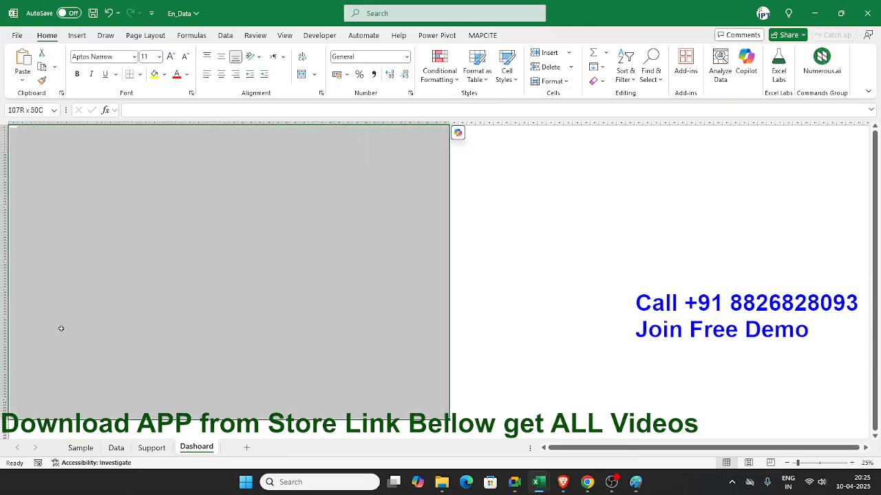
pyautogui.hotkey('alt', 'Tab')
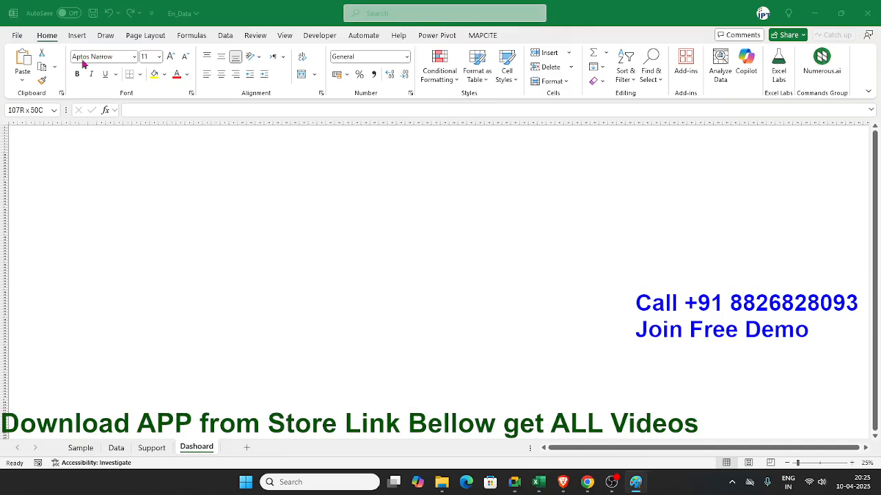
pyautogui.hotkey('alt', 'Tab')
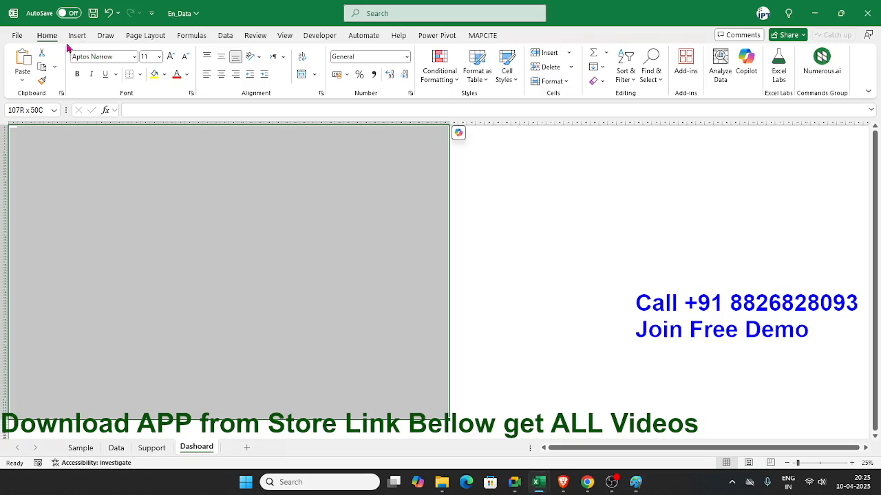
# Step: Start a custom fill colour for the selected block and paste the blue hex code beginning #1F5C8 as its value
pyautogui.click(164, 75)
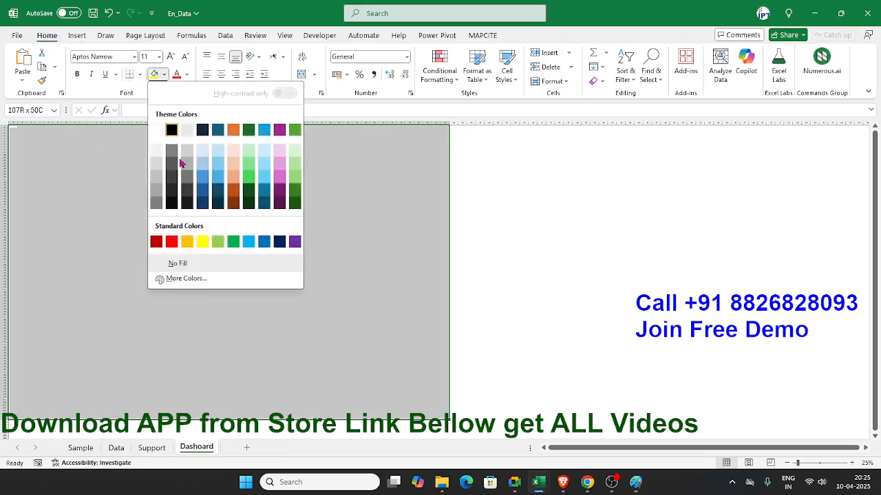
pyautogui.click(186, 278)
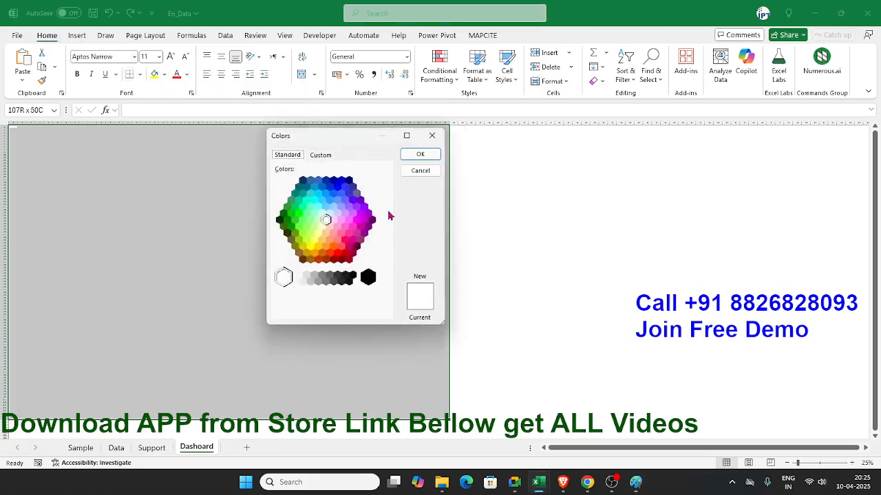
pyautogui.click(324, 158)
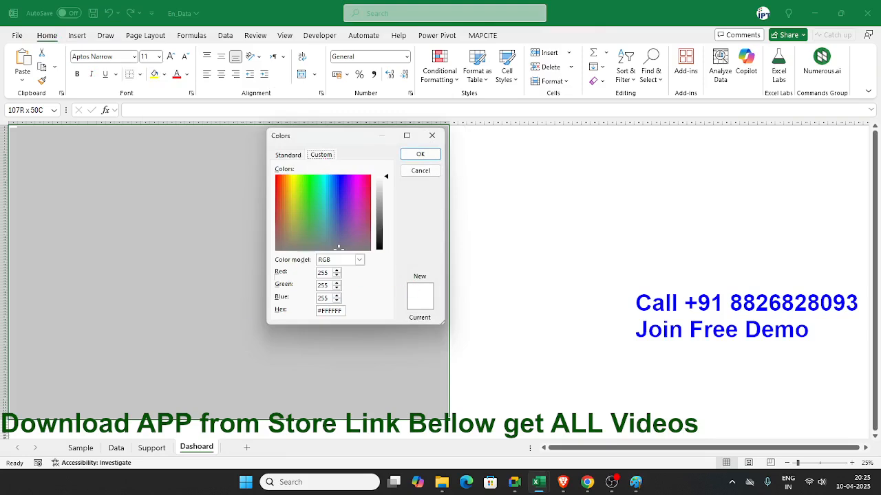
pyautogui.click(635, 482)
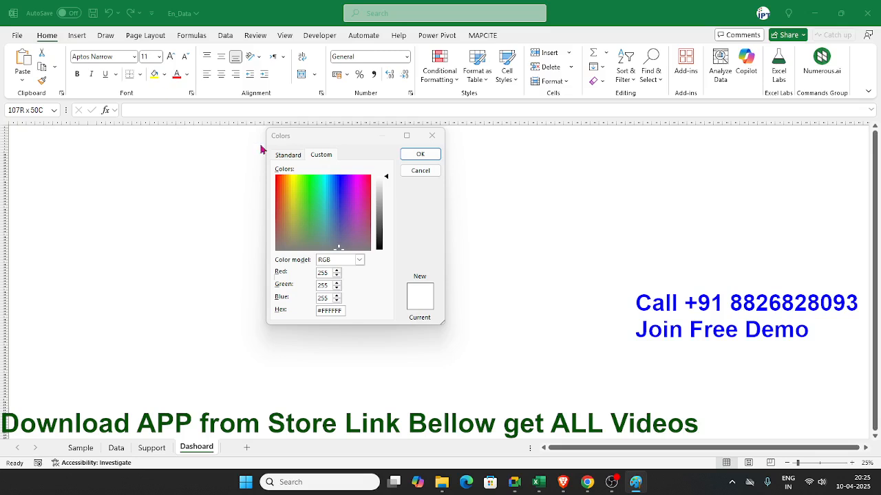
pyautogui.click(340, 313)
pyautogui.doubleClick(341, 313)
pyautogui.press('BackSpace')
pyautogui.write('#1F5C8B')
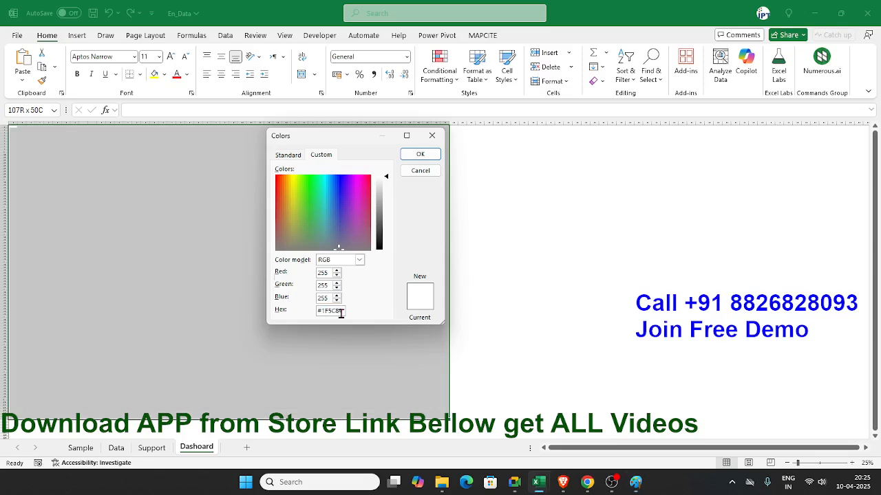
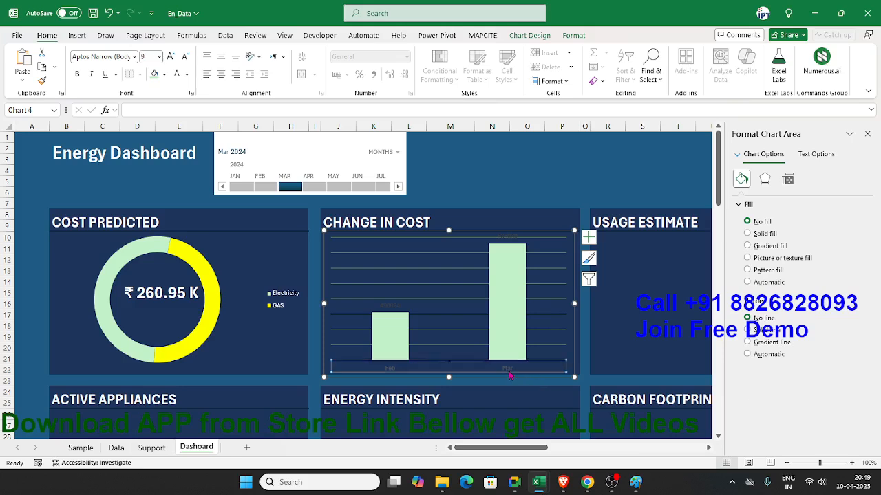
# Step: Turn the month axis labels of the Change in Cost chart white and narrow its plot area to free space beside the bars
pyautogui.click(178, 75)
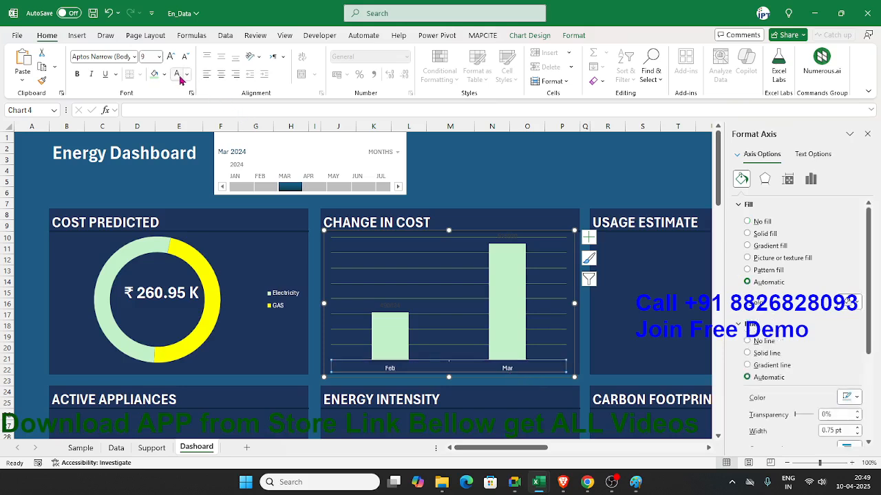
pyautogui.click(607, 303)
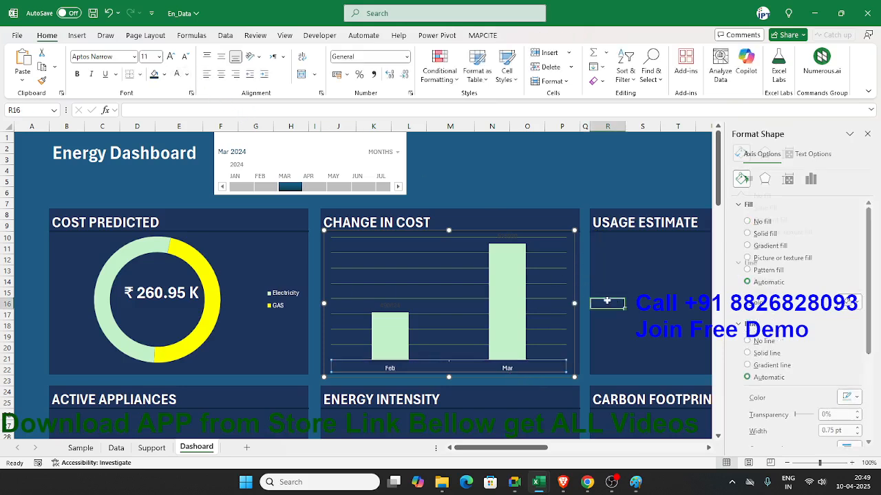
pyautogui.click(555, 278)
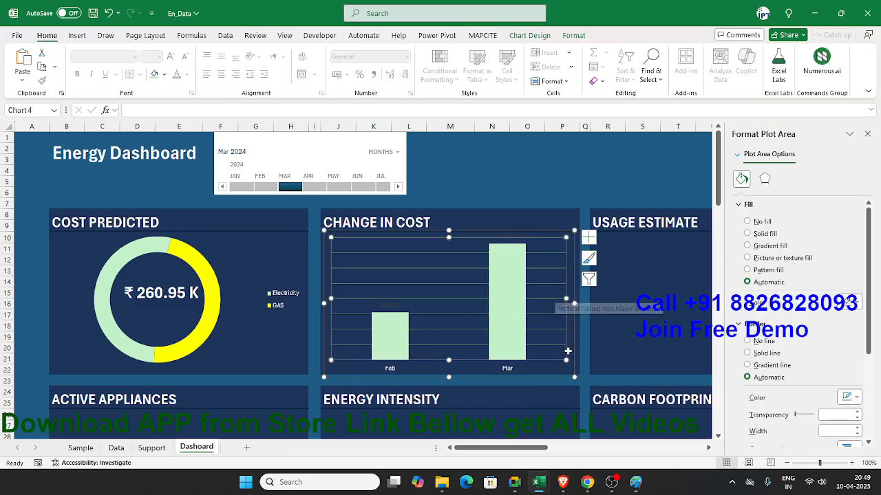
pyautogui.moveTo(566, 360); pyautogui.dragTo(534, 360)
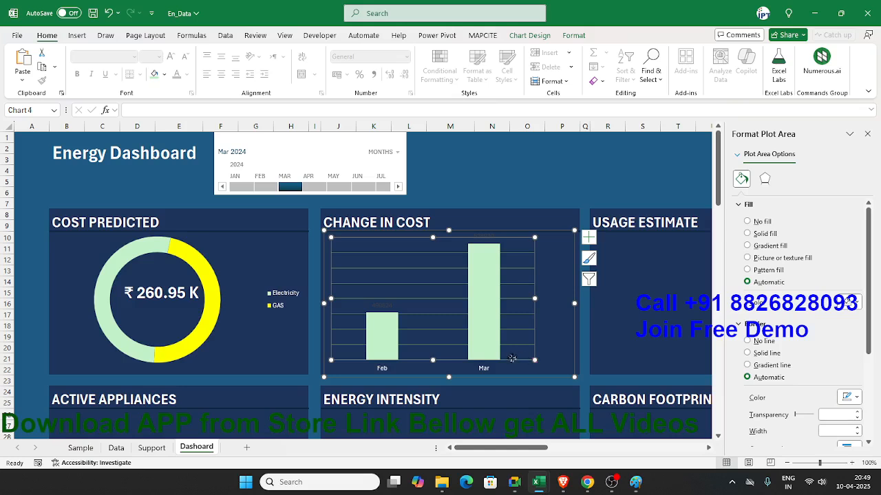
# Step: Widen the bars of the Change in Cost chart by setting the data series gap width to 59%
pyautogui.click(485, 355)
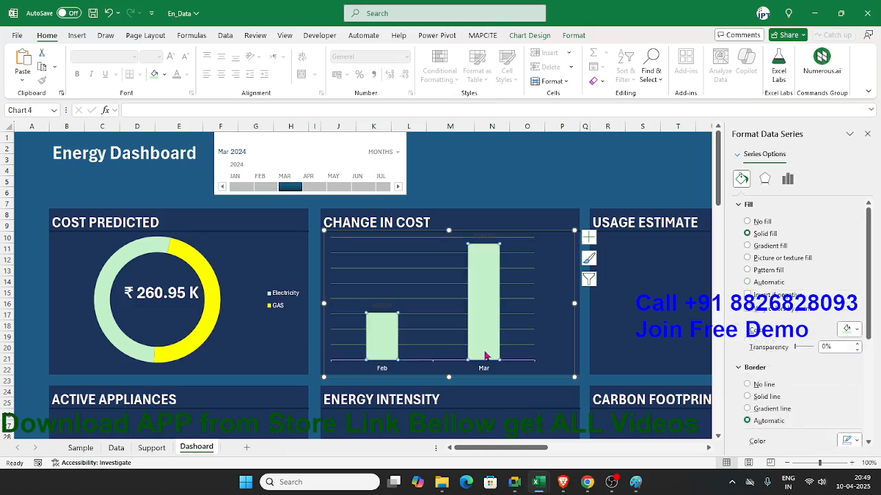
pyautogui.rightClick(485, 355)
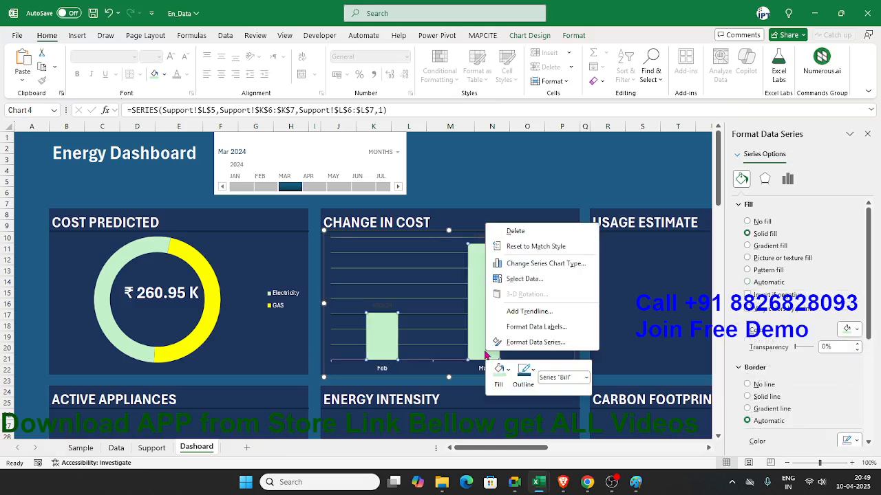
pyautogui.click(520, 342)
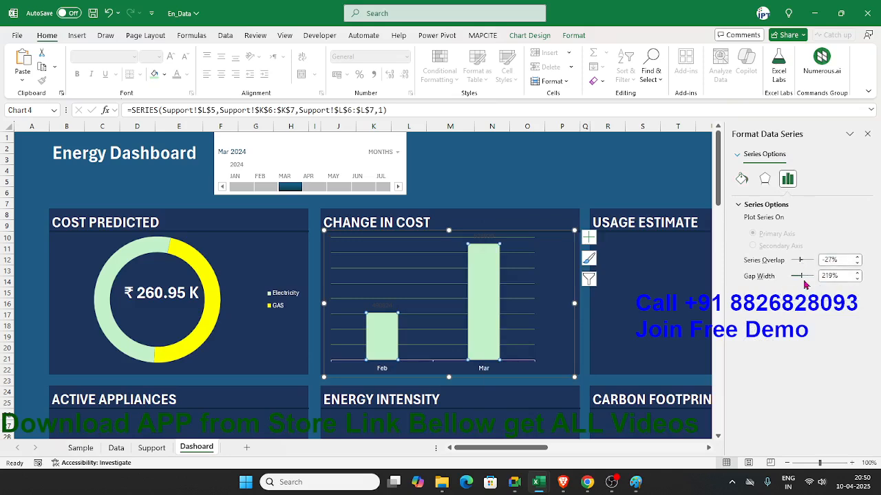
pyautogui.moveTo(801, 279); pyautogui.dragTo(795, 278)
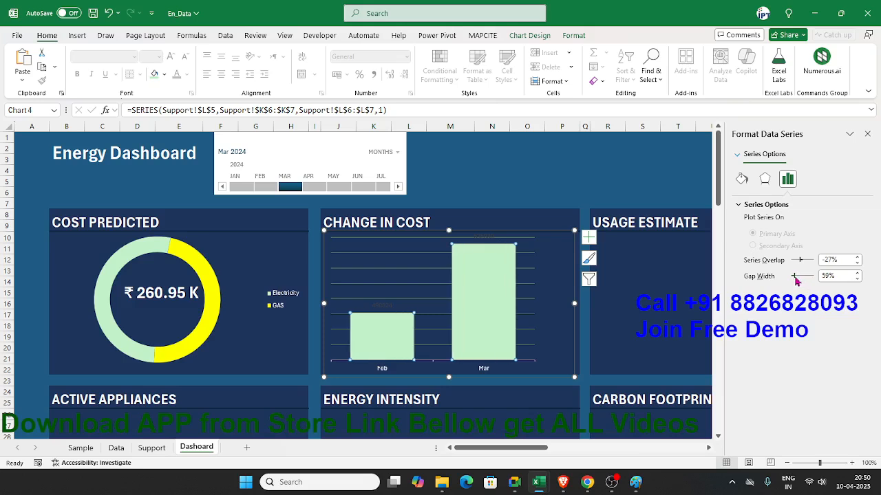
pyautogui.moveTo(801, 262); pyautogui.dragTo(803, 263)
pyautogui.click(548, 280)
pyautogui.click(533, 284)
pyautogui.click(596, 334)
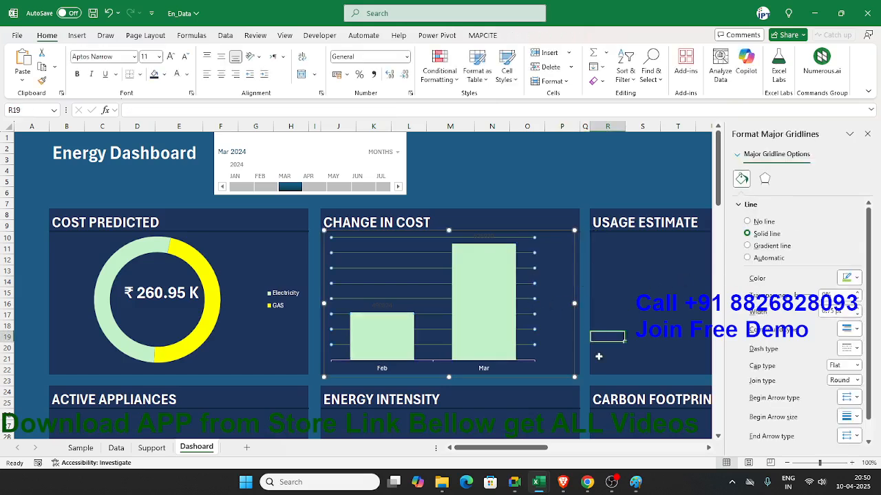
# Step: Make the whole Change in Cost chart slightly narrower, keeping its left edge in place
pyautogui.click(571, 292)
pyautogui.click(572, 292)
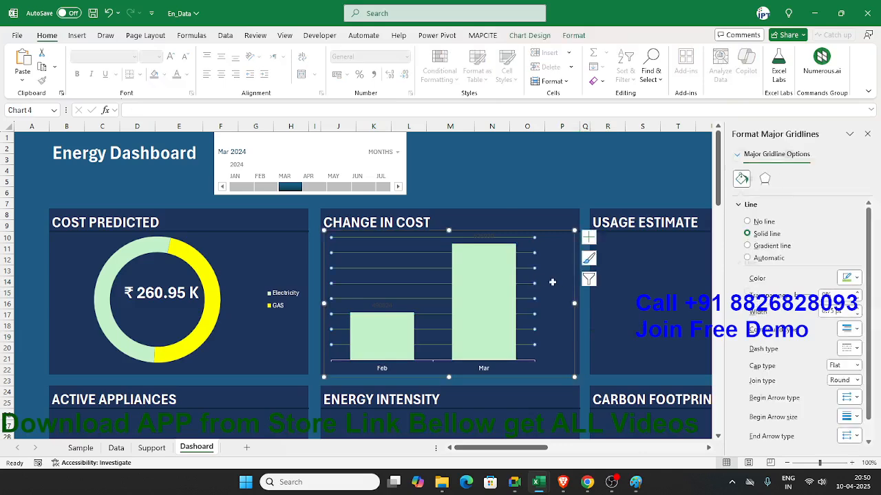
pyautogui.click(572, 304)
pyautogui.moveTo(572, 303); pyautogui.dragTo(570, 304)
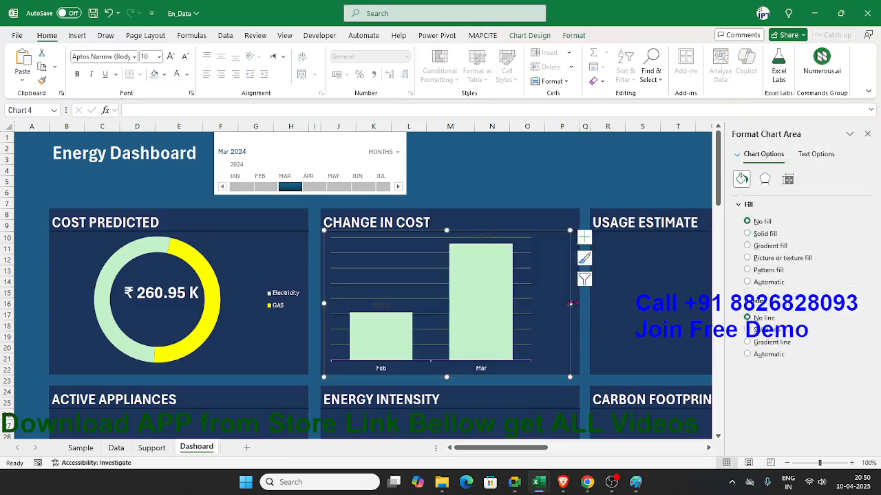
pyautogui.click(590, 296)
pyautogui.click(576, 279)
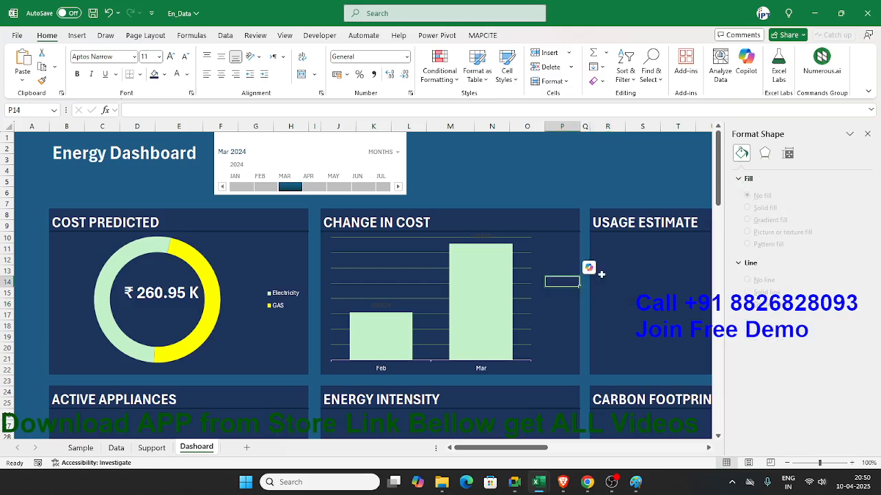
# Step: Apply the Accounting number format to cells P13:P16 beside the Change in Cost chart and merge them into one centred cell
pyautogui.press('Up')
pyautogui.press('Left')
pyautogui.press('Right')
pyautogui.hotkey('shift', 'Down')
pyautogui.hotkey('shift', 'Down')
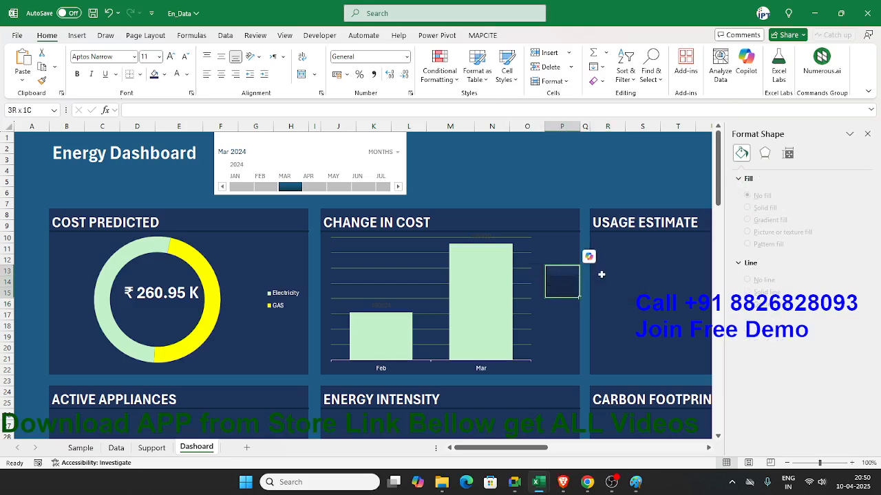
pyautogui.press('Left')
pyautogui.hotkey('shift', 'Right')
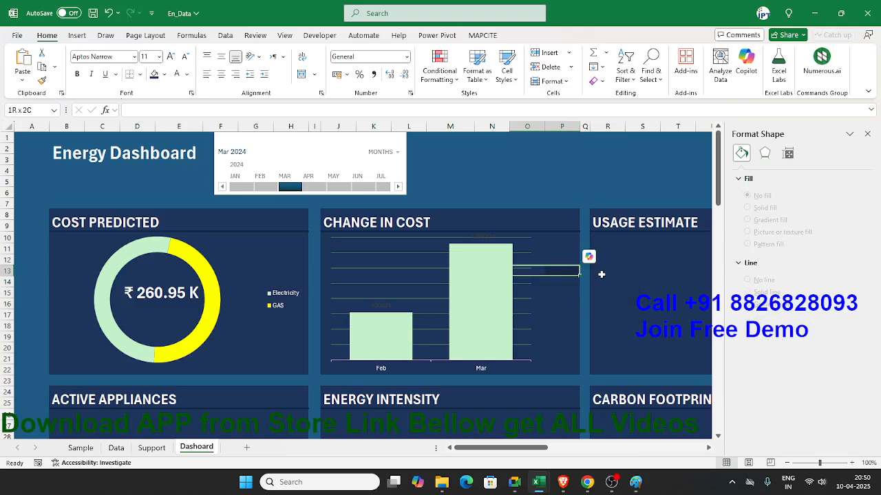
pyautogui.press('Right')
pyautogui.hotkey('shift', 'Down')
pyautogui.hotkey('shift', 'Down')
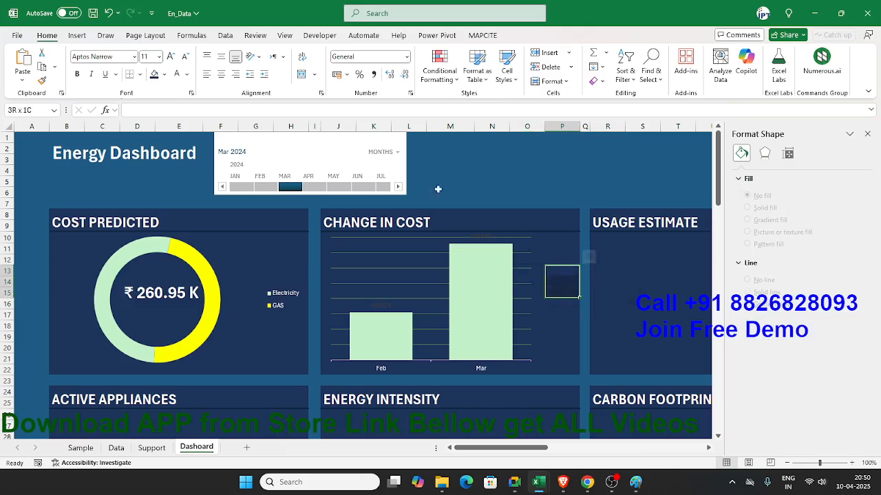
pyautogui.hotkey('shift', 'Left')
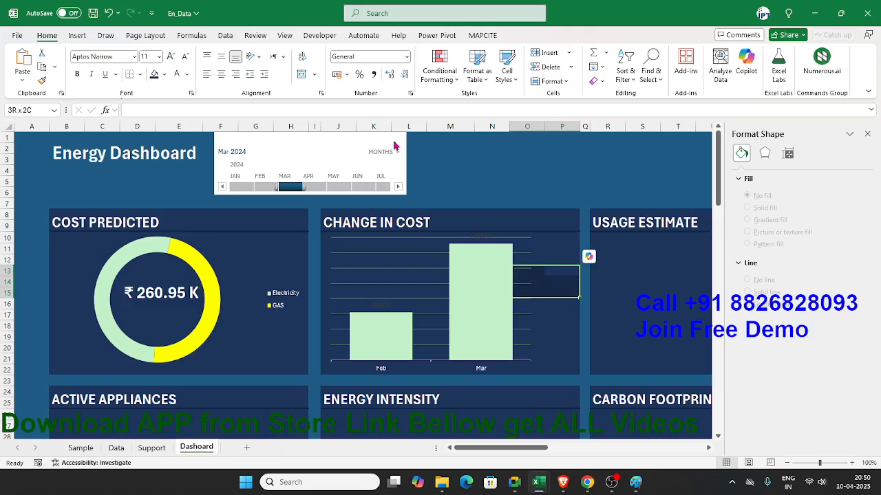
pyautogui.moveTo(551, 269); pyautogui.dragTo(553, 302)
pyautogui.click(339, 76)
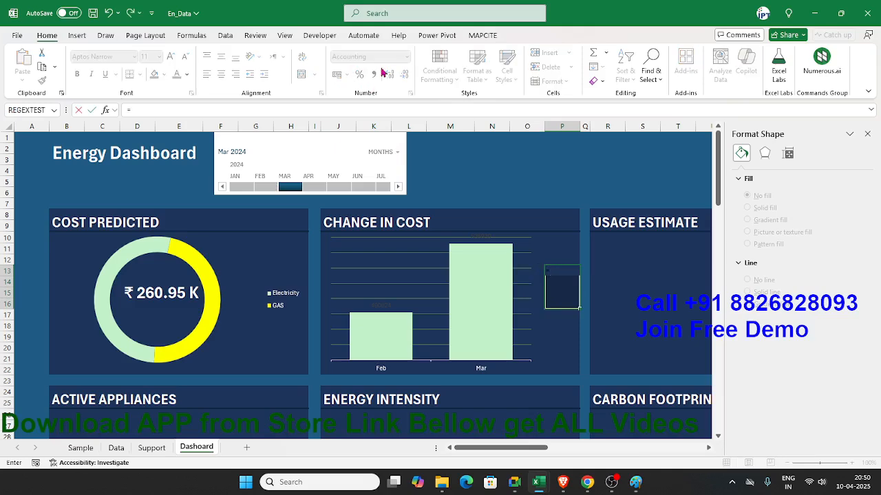
pyautogui.click(302, 74)
# Step: Enter the cost change formula =(Support!L7-Support!L6)/Support!L6 in the merged cell P13
pyautogui.write('=')
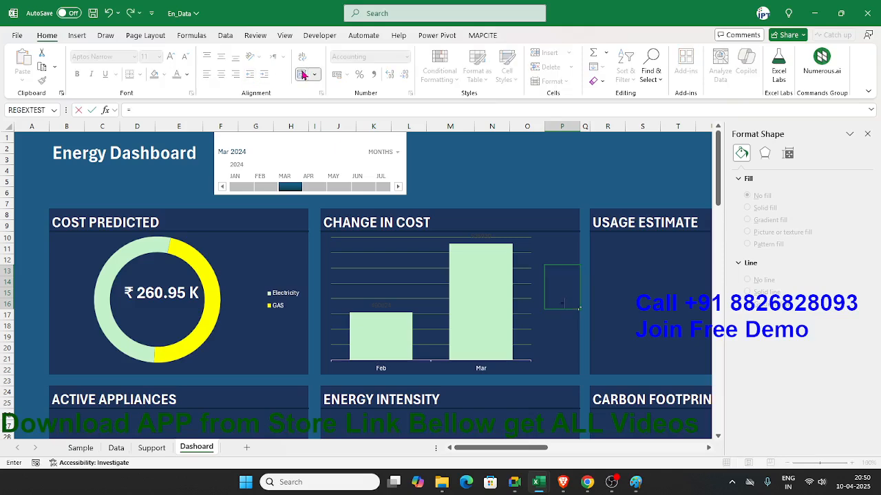
pyautogui.click(151, 448)
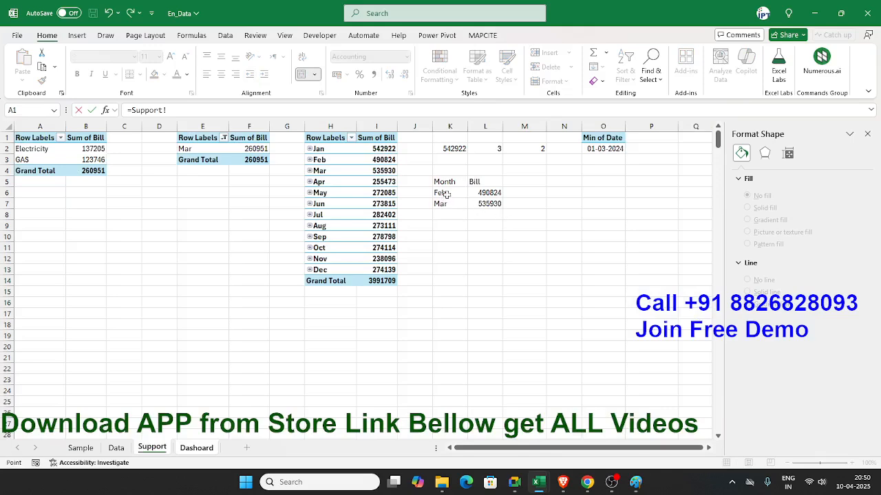
pyautogui.click(485, 204)
pyautogui.click(132, 112)
pyautogui.write('(')
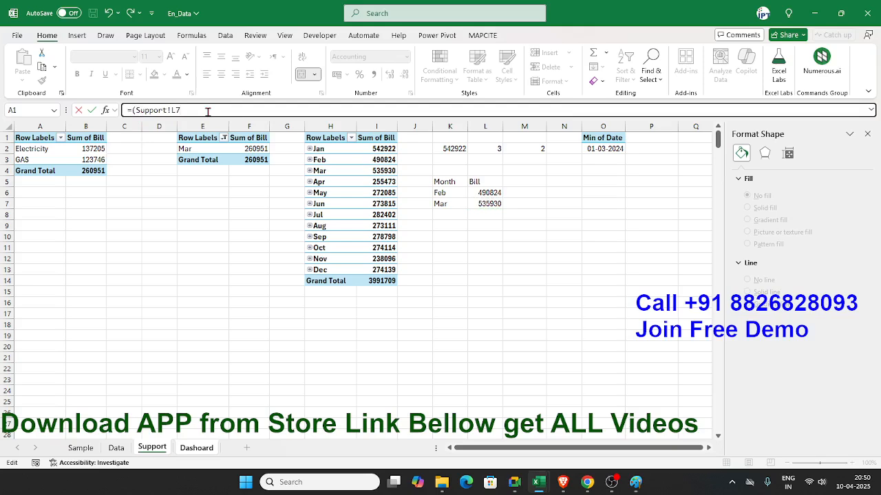
pyautogui.write('-')
pyautogui.click(488, 192)
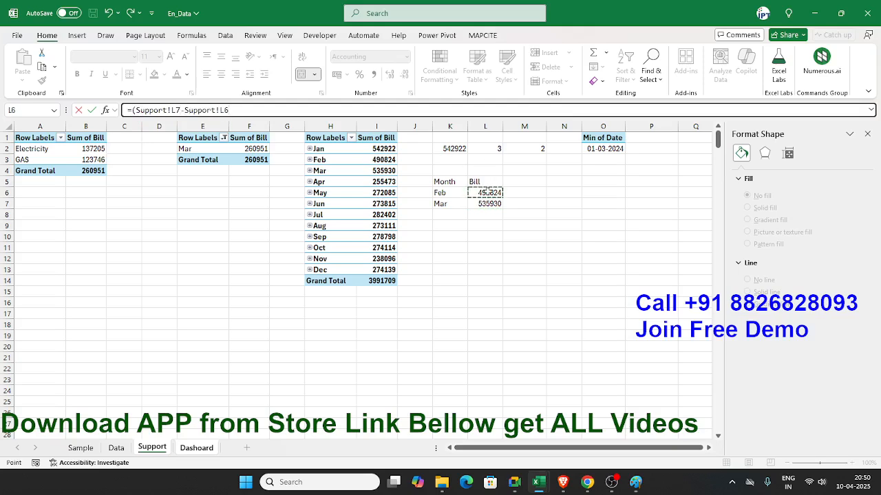
pyautogui.write(')/')
pyautogui.click(488, 192)
pyautogui.press('Return')
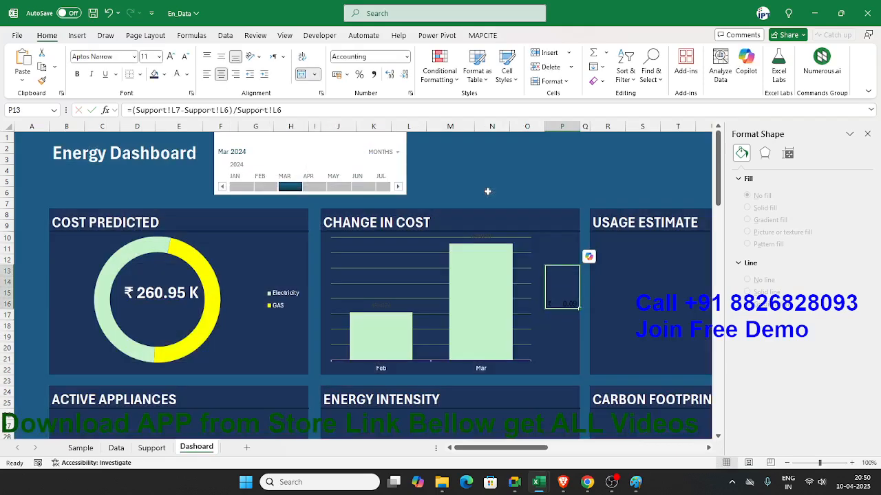
# Step: Format the cost change in P13 as a percentage in white, vertically centred text at font size 22
pyautogui.click(359, 74)
pyautogui.click(177, 75)
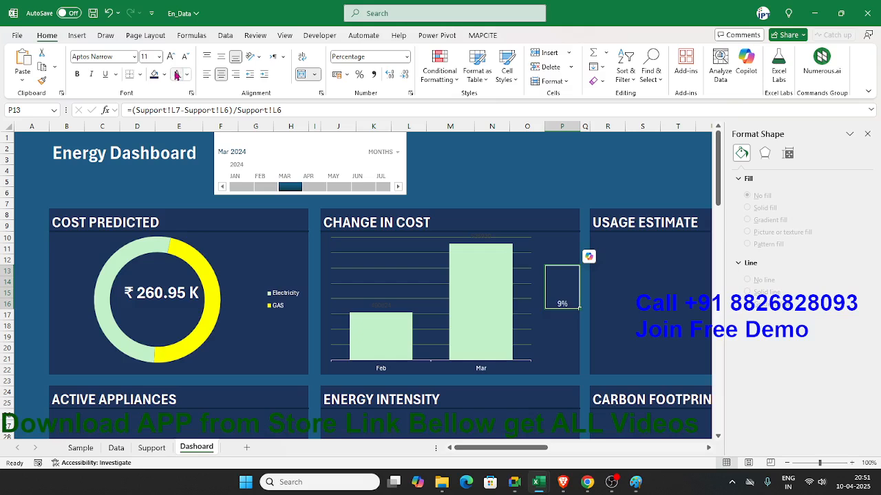
pyautogui.click(220, 57)
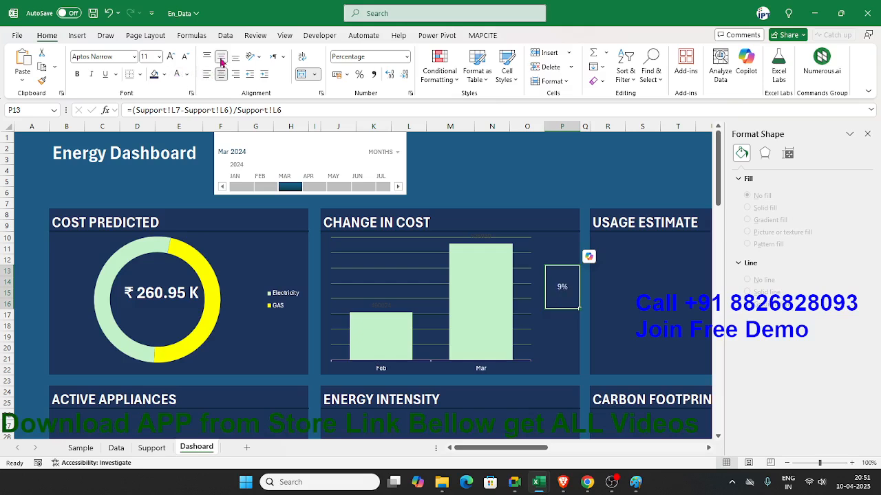
pyautogui.click(172, 57)
pyautogui.click(172, 58)
pyautogui.click(172, 58)
pyautogui.click(172, 58)
# Step: Add the 3 Triangles icon set as conditional formatting to the percentage cell P13 and widen column P slightly
pyautogui.click(439, 72)
pyautogui.moveTo(462, 102)
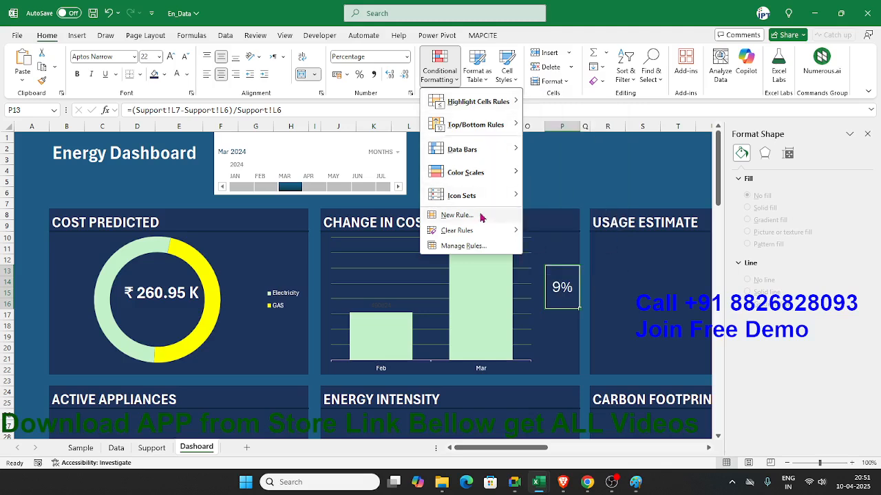
pyautogui.moveTo(482, 201)
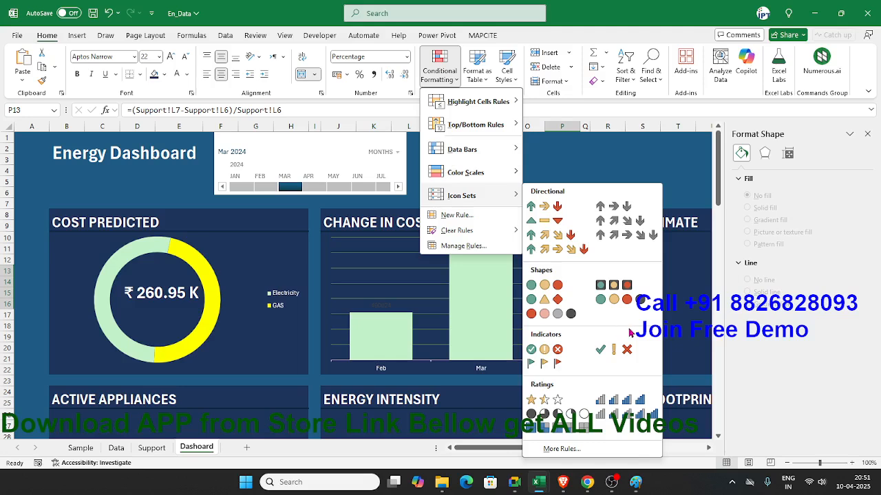
pyautogui.click(558, 223)
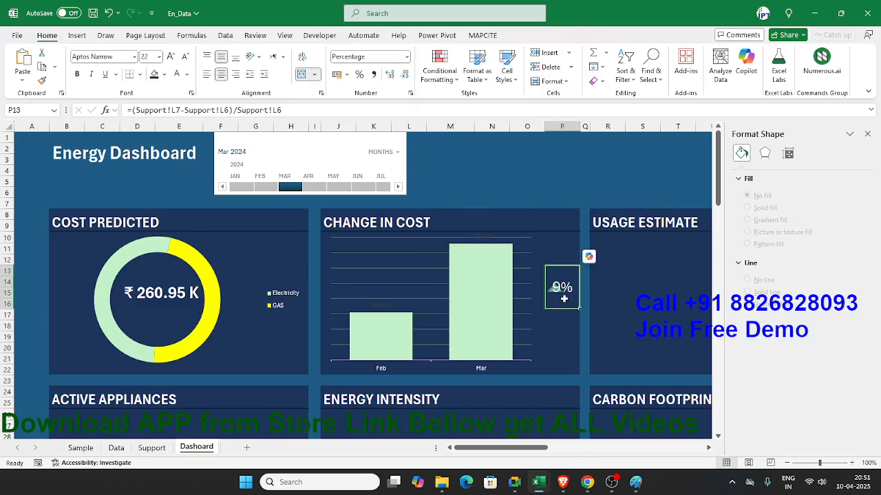
pyautogui.moveTo(579, 127); pyautogui.dragTo(589, 127)
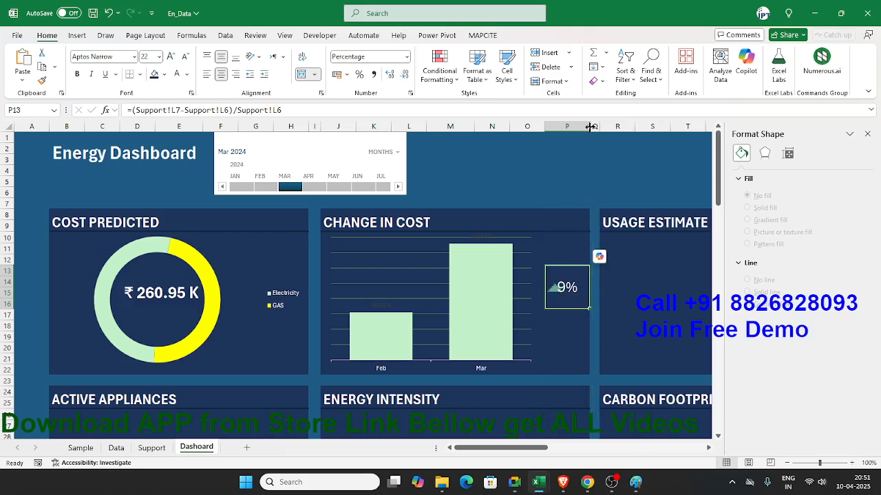
# Step: Try to merge the percentage cell with the adjoining column O cells and right-align its value, then undo these changes
pyautogui.hotkey('shift', 'Left')
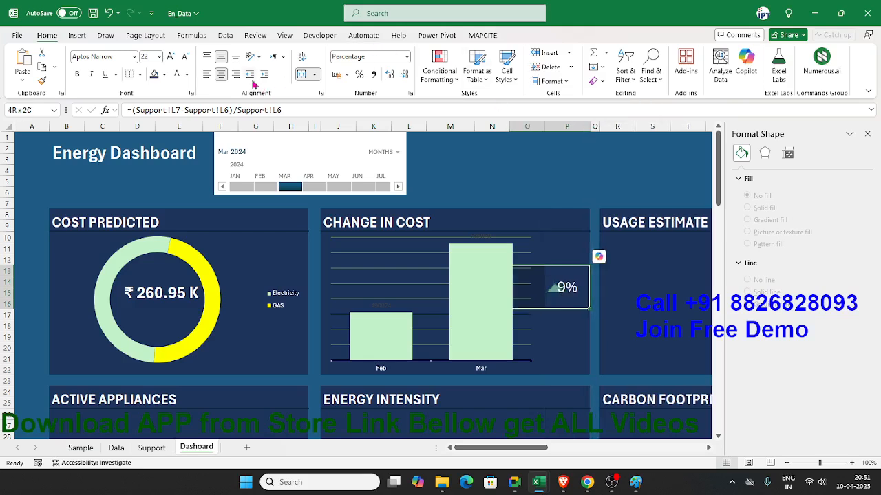
pyautogui.click(302, 74)
pyautogui.click(302, 75)
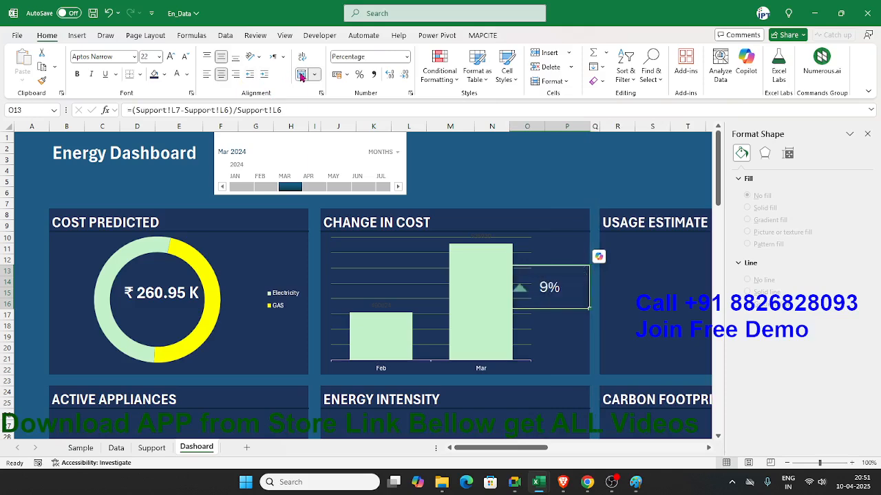
pyautogui.click(236, 75)
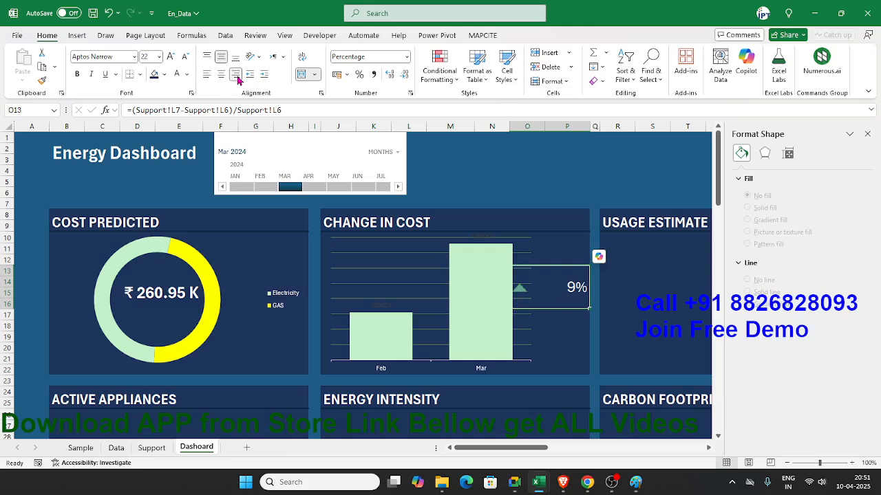
pyautogui.click(237, 80)
pyautogui.hotkey('ctrl', 'z')
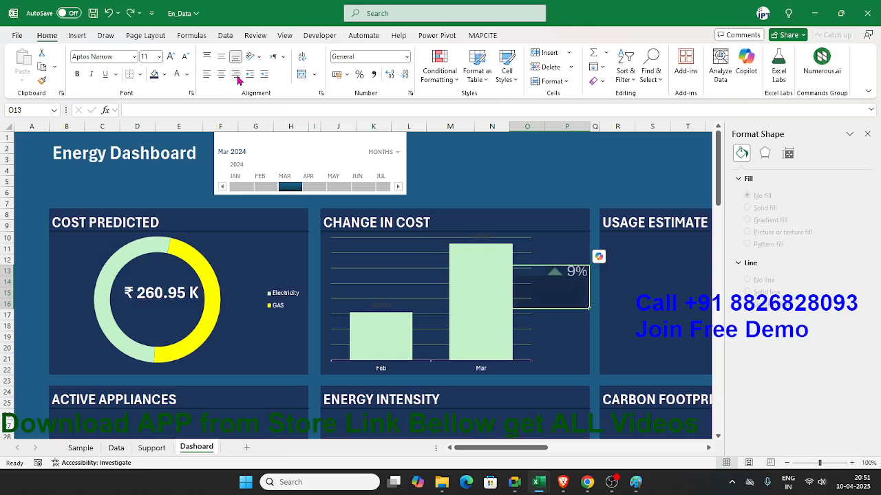
pyautogui.hotkey('ctrl', 'z')
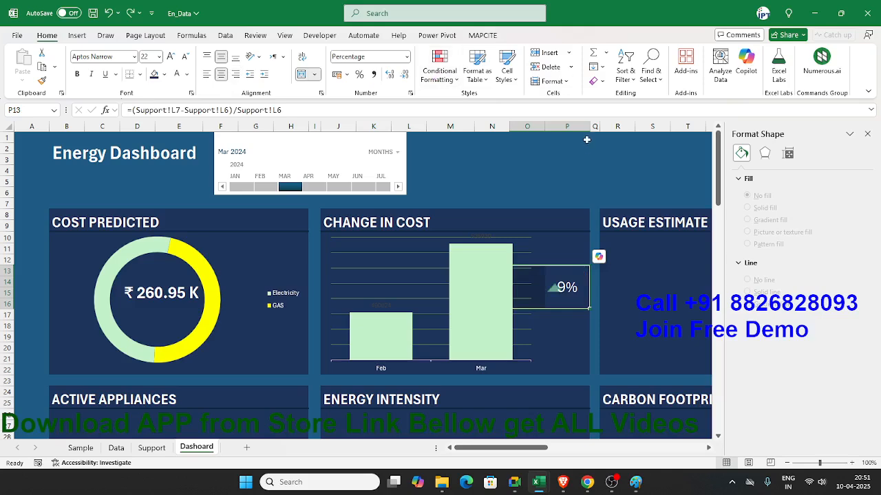
# Step: Right-align the percentage in P13 and adjust column P's width to fit the triangle icon and value closely
pyautogui.moveTo(587, 130); pyautogui.dragTo(599, 129)
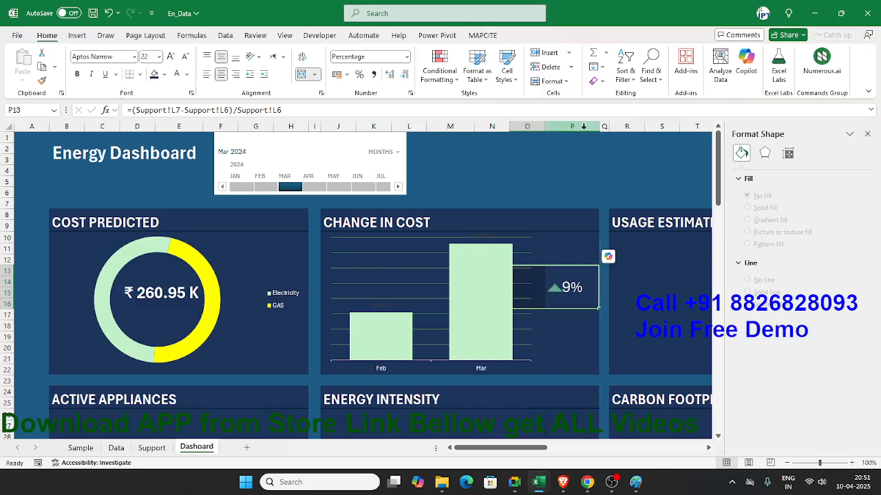
pyautogui.click(236, 76)
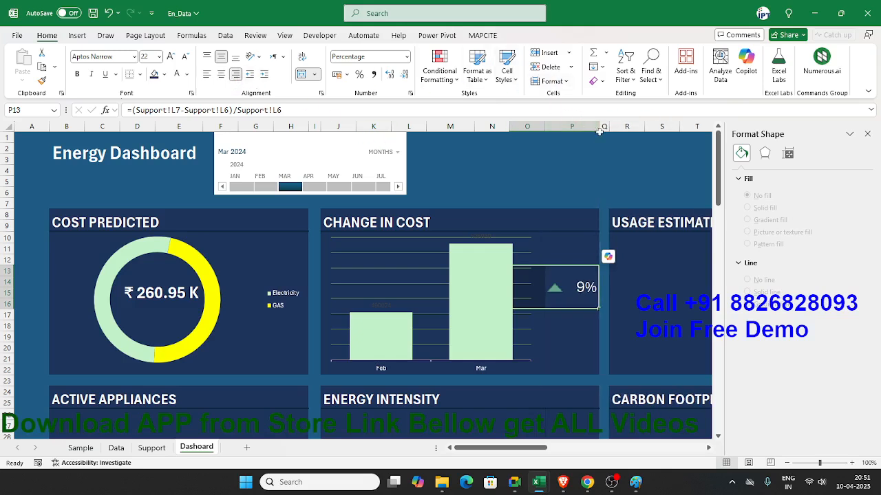
pyautogui.moveTo(596, 129); pyautogui.dragTo(584, 128)
pyautogui.click(570, 325)
pyautogui.click(576, 314)
pyautogui.press('Up')
pyautogui.press('Down')
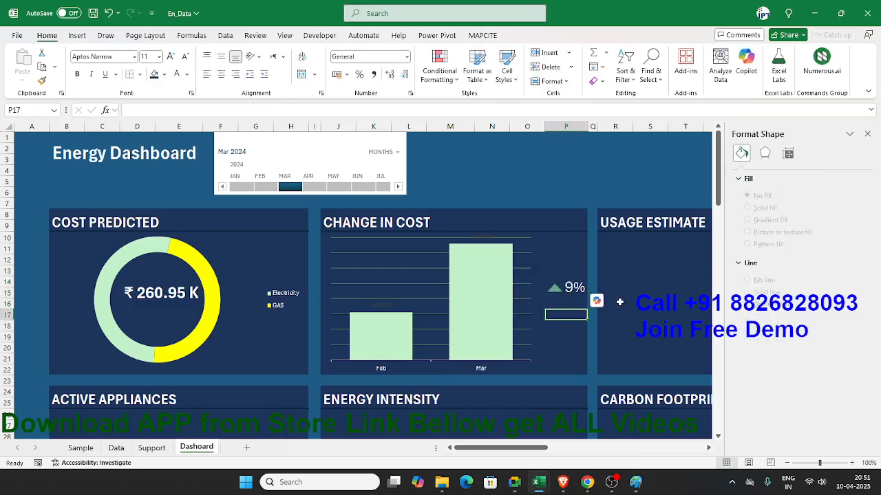
# Step: Add a Greater Than 0 conditional formatting rule to percentage cell P13 with a custom red font
pyautogui.press('Up')
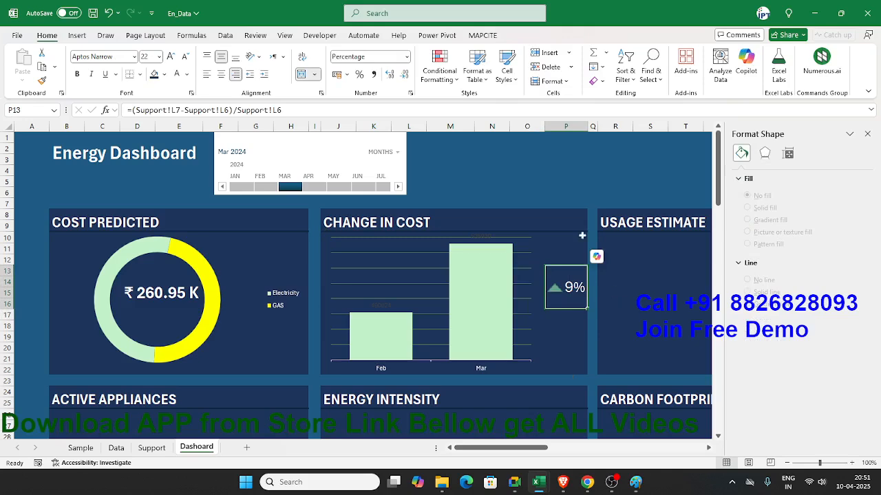
pyautogui.click(445, 81)
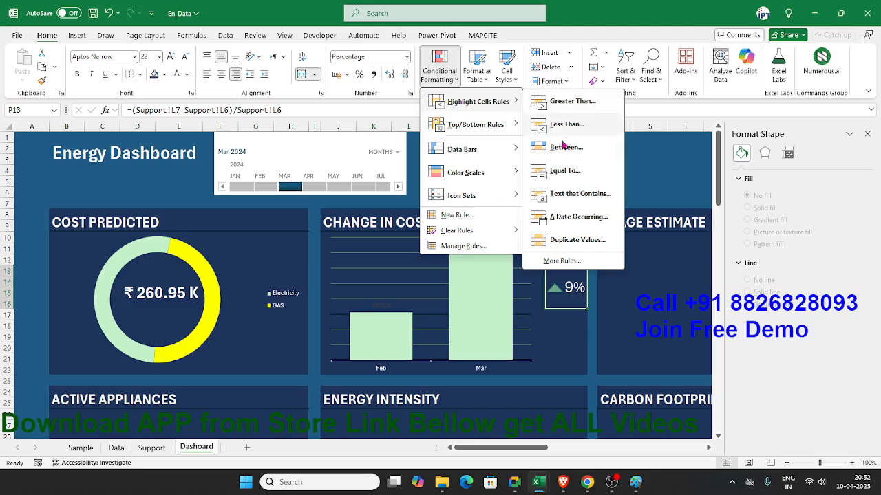
pyautogui.click(568, 101)
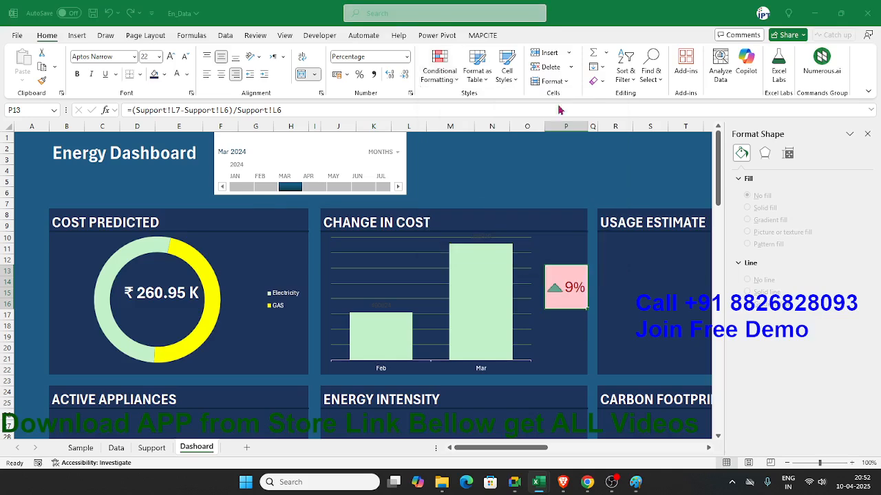
pyautogui.write('0')
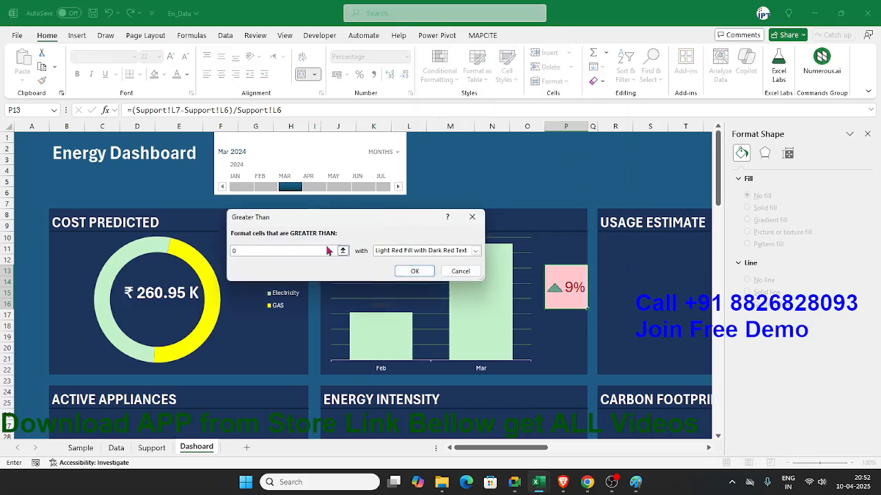
pyautogui.click(401, 254)
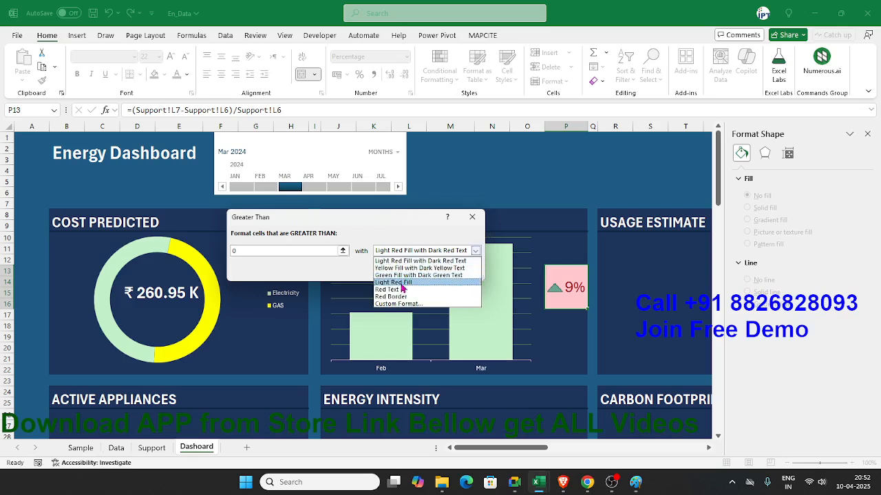
pyautogui.click(401, 285)
pyautogui.click(403, 251)
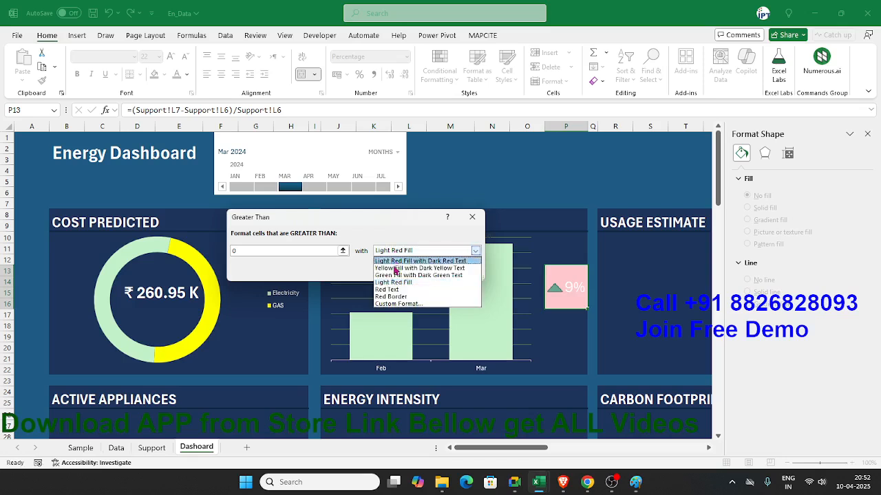
pyautogui.click(398, 304)
pyautogui.click(319, 112)
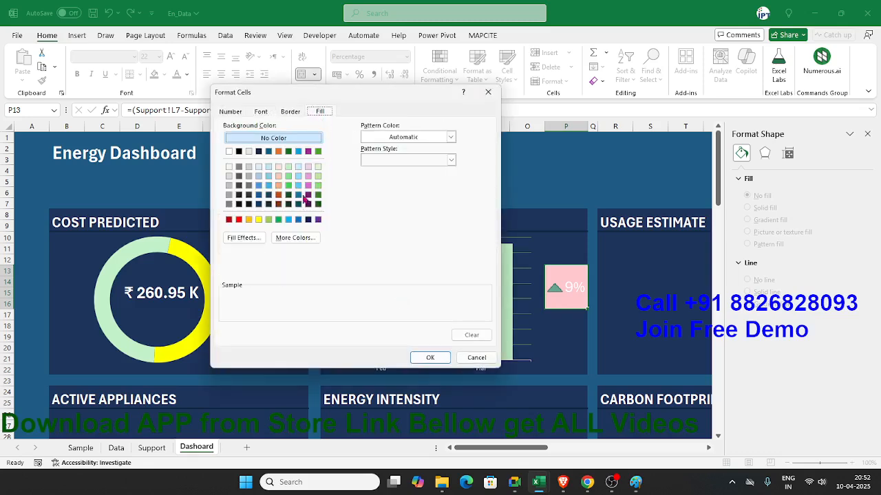
pyautogui.click(290, 111)
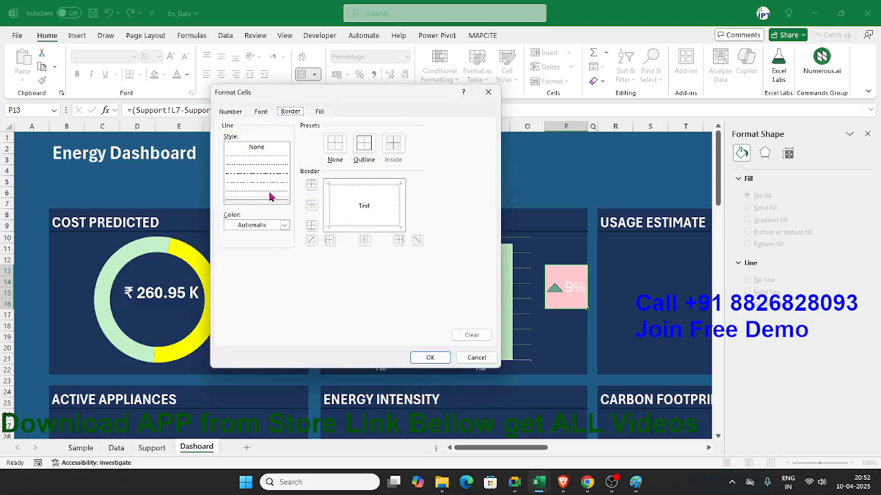
pyautogui.click(260, 112)
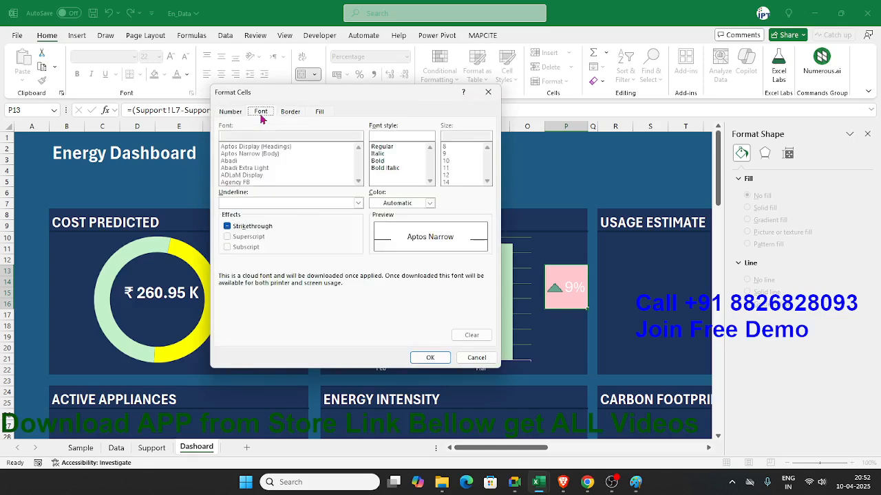
pyautogui.click(400, 203)
pyautogui.click(393, 361)
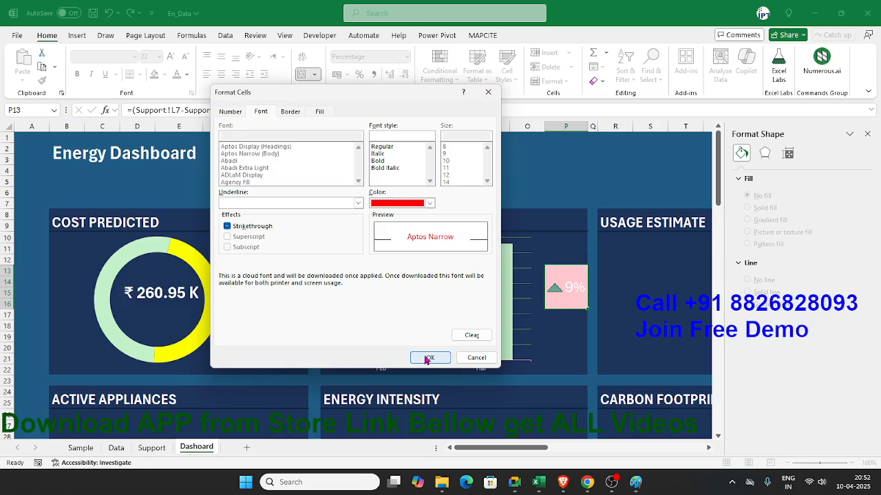
pyautogui.click(427, 356)
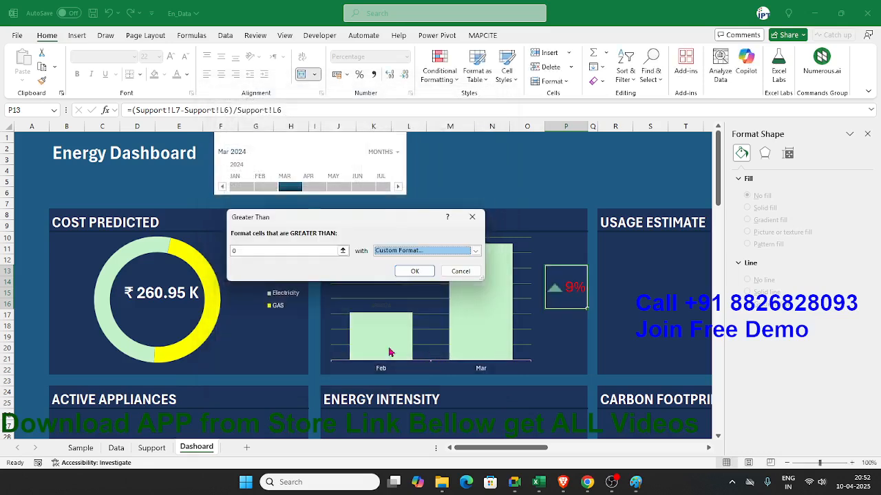
pyautogui.click(415, 271)
# Step: Add a Less Than 0 conditional formatting rule to percentage cell P13 with a custom green font
pyautogui.click(454, 84)
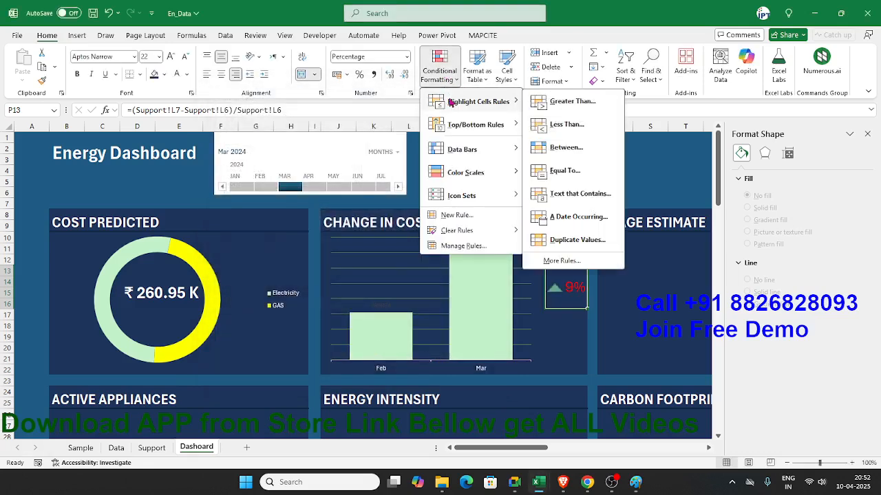
pyautogui.click(565, 124)
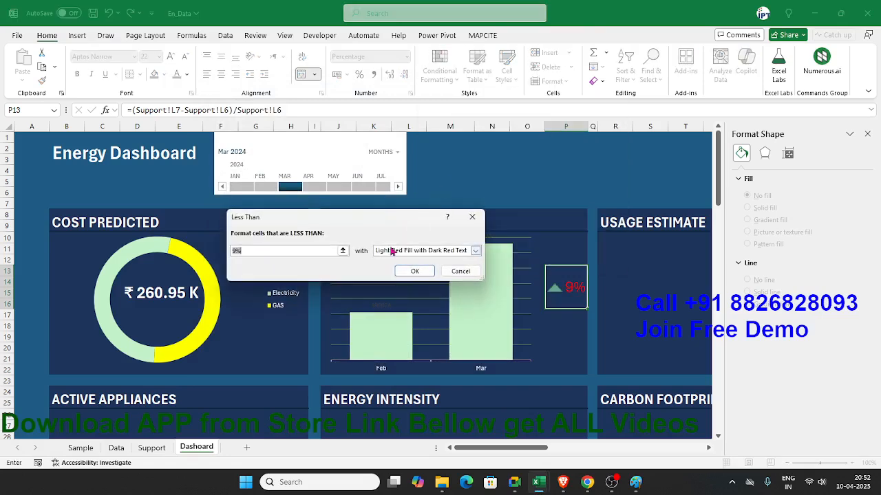
pyautogui.write('0')
pyautogui.click(391, 251)
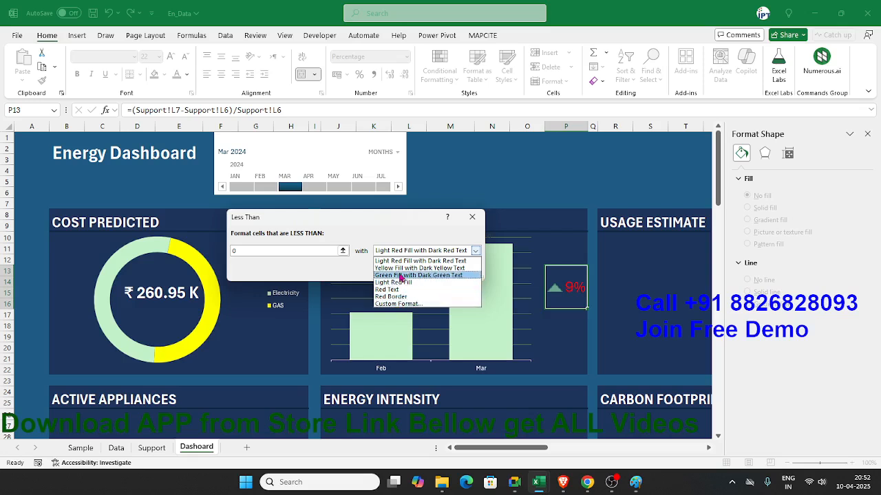
pyautogui.click(401, 275)
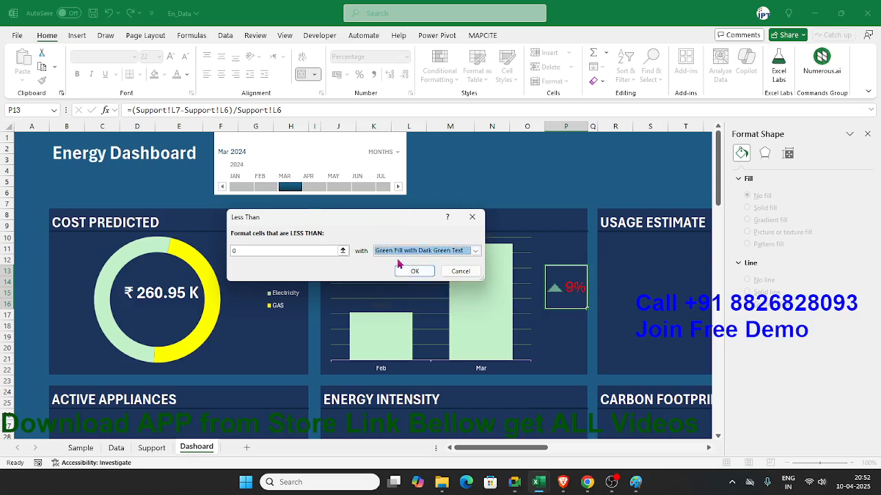
pyautogui.click(403, 255)
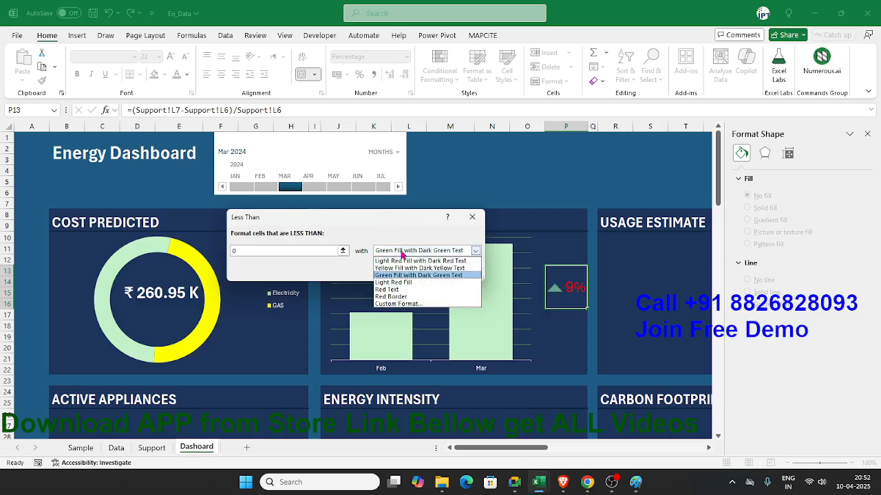
pyautogui.click(399, 305)
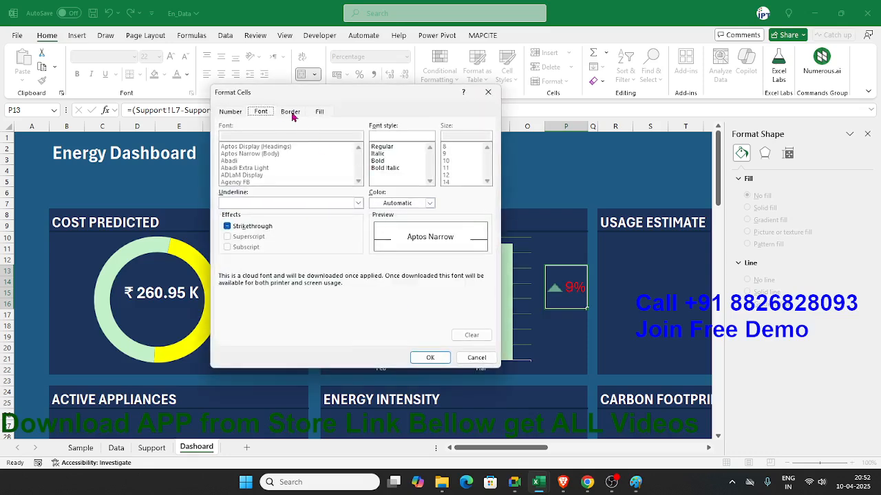
pyautogui.click(429, 203)
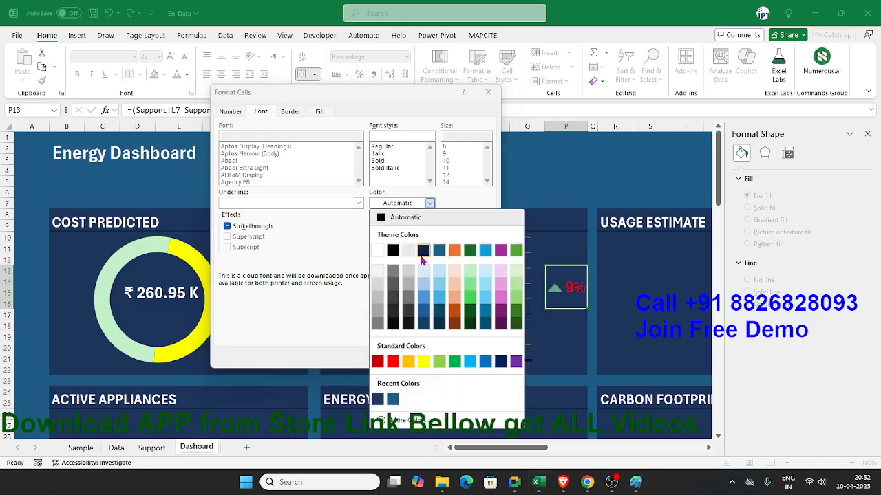
pyautogui.click(454, 362)
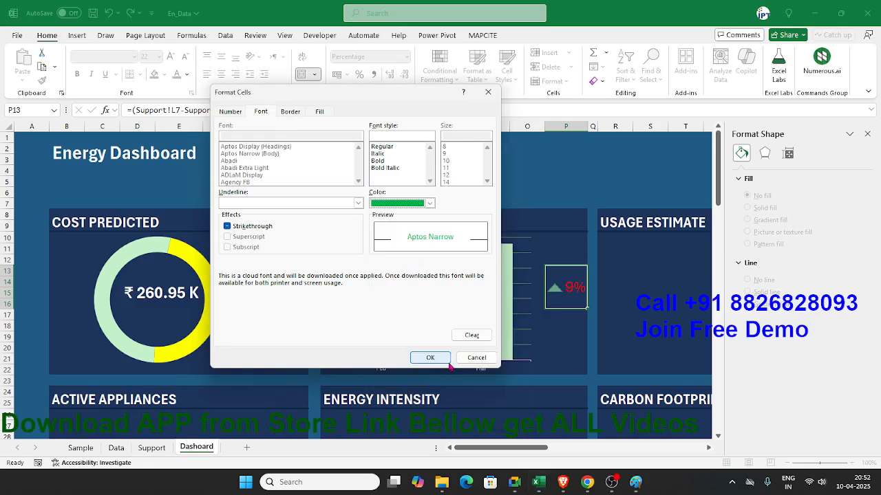
pyautogui.click(432, 357)
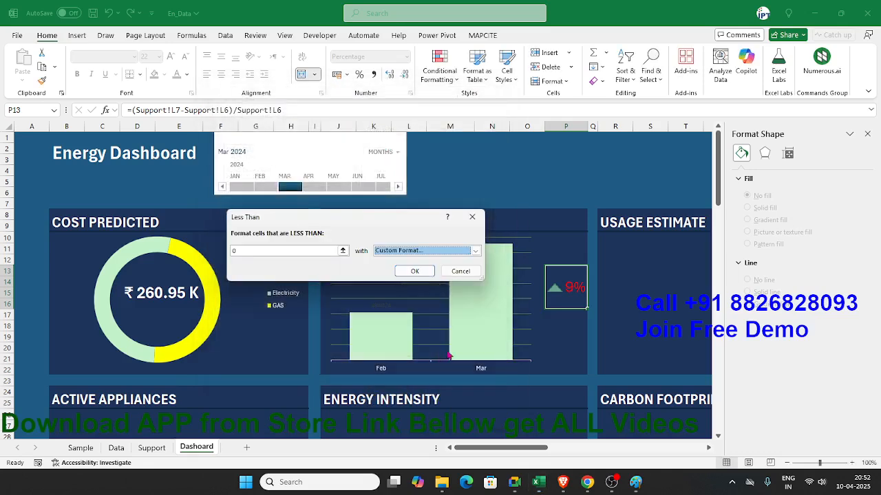
pyautogui.click(422, 272)
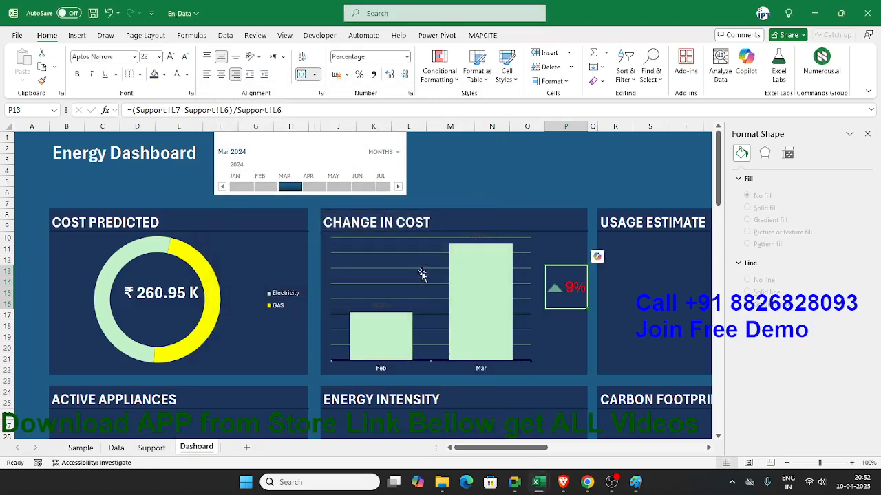
# Step: Deselect the percentage cell, close the Format Shape pane and select cell R22 in the Usage Estimate card
pyautogui.click(491, 182)
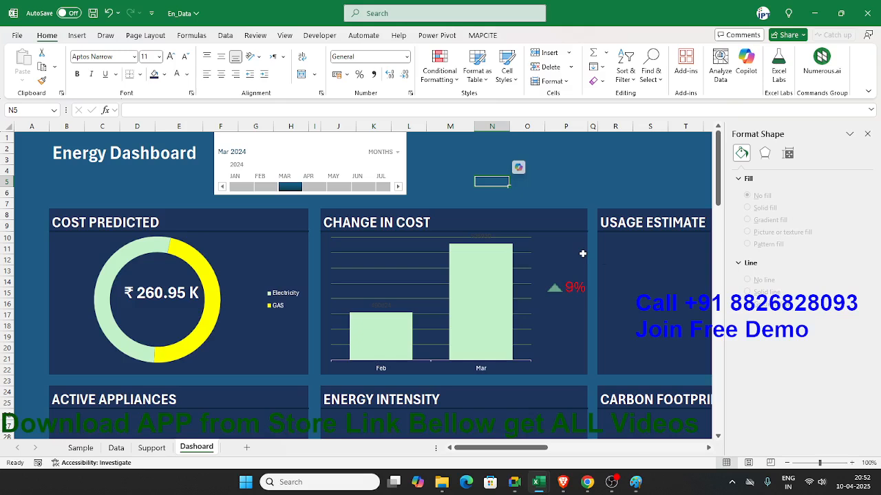
pyautogui.click(867, 133)
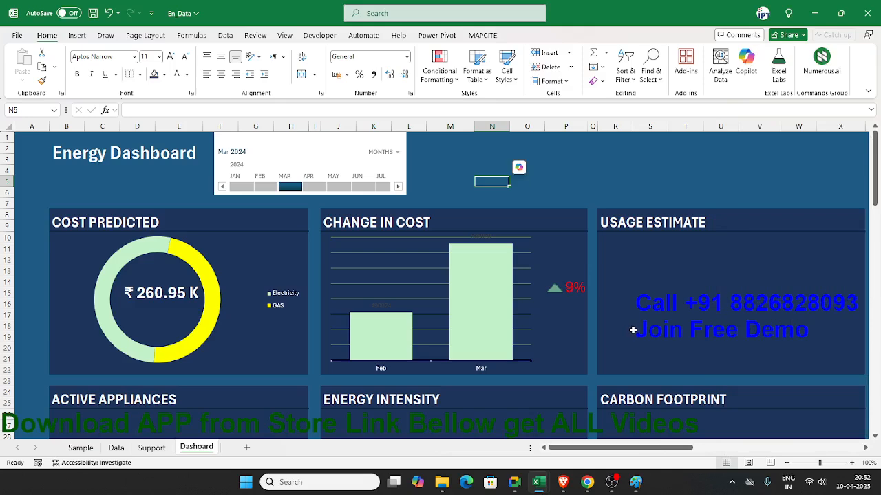
pyautogui.click(623, 370)
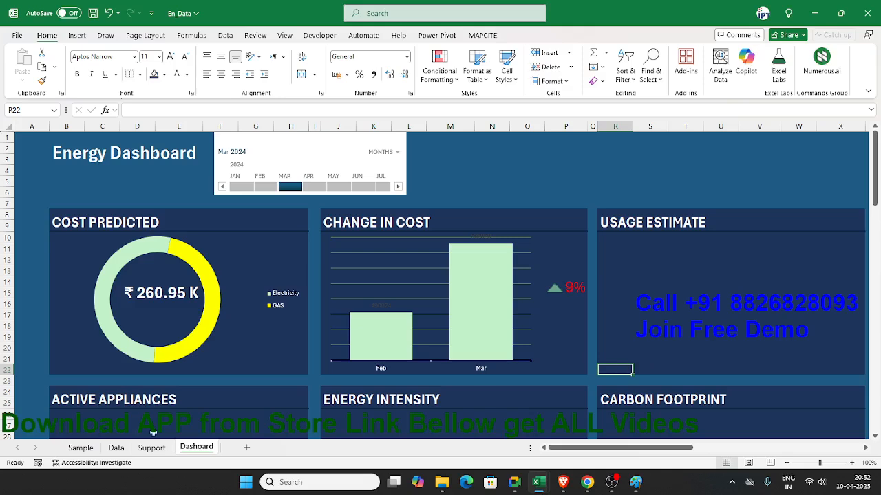
# Step: Insert an empty PivotTable from the Data table at cell A19 of the Support sheet
pyautogui.click(141, 454)
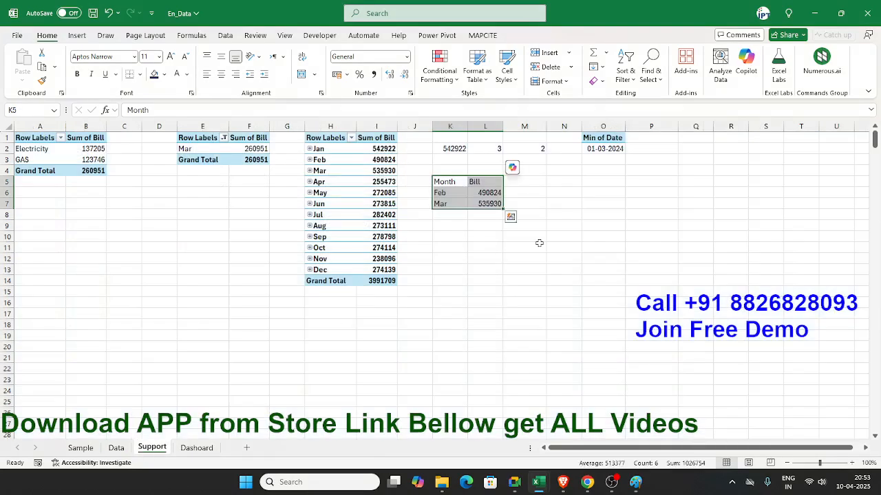
pyautogui.click(41, 339)
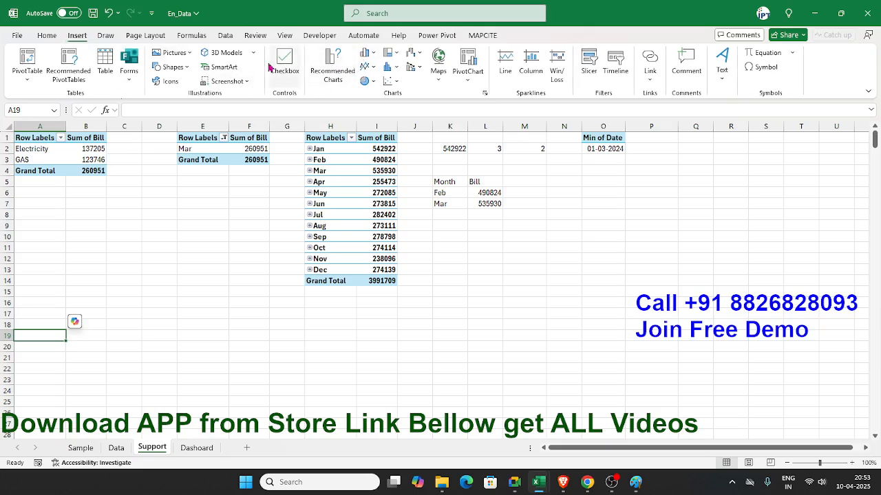
pyautogui.click(27, 60)
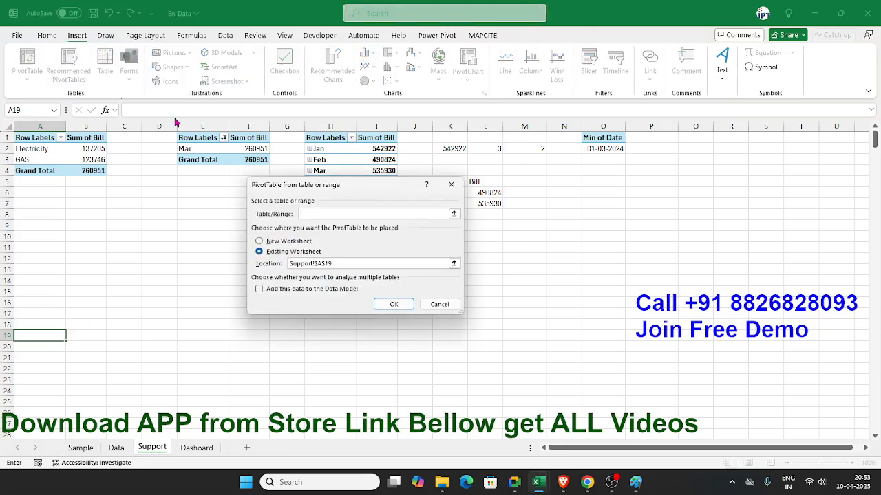
pyautogui.click(393, 303)
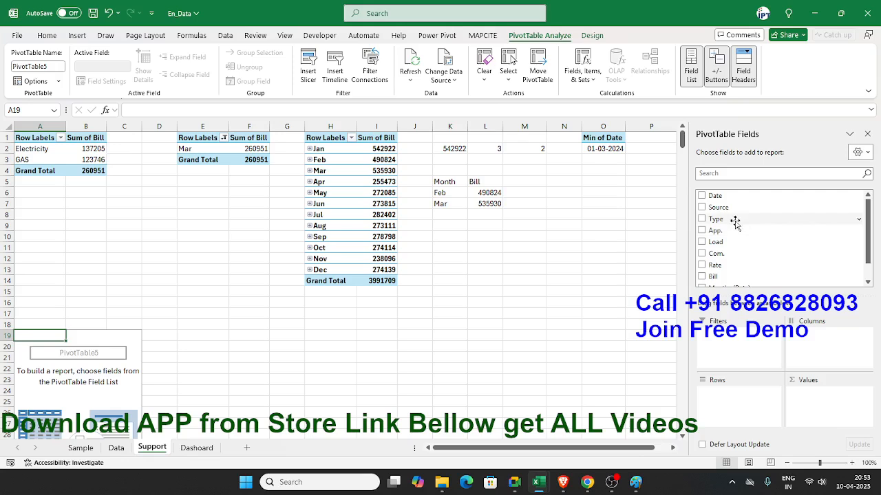
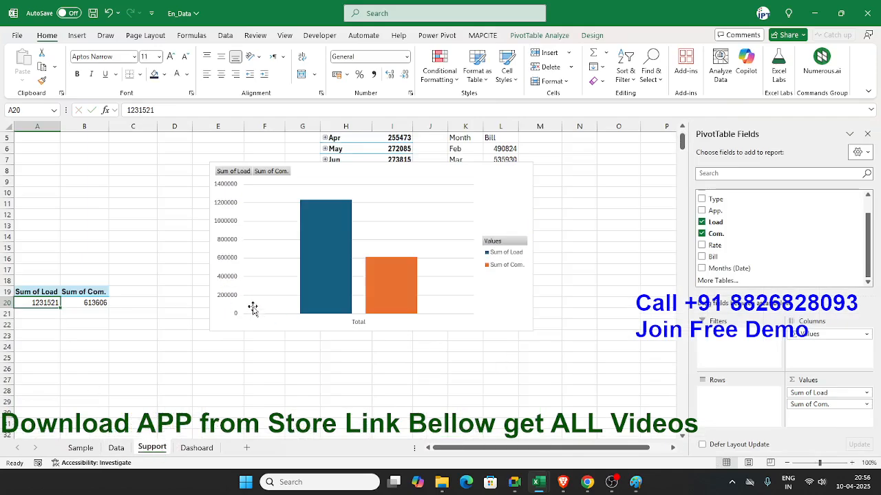
# Step: Refresh the Load and Com. PivotTable on the Support sheet and add the Day field to its rows
pyautogui.rightClick(68, 307)
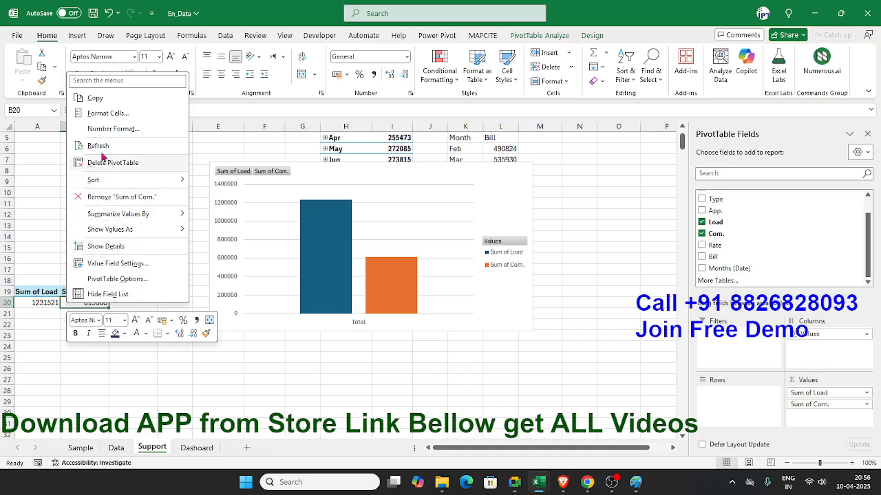
pyautogui.click(98, 145)
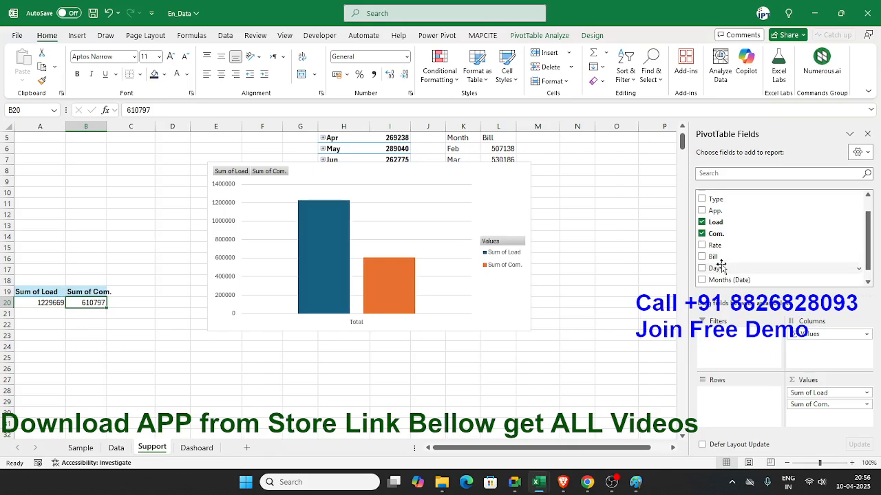
pyautogui.moveTo(719, 270); pyautogui.dragTo(756, 404)
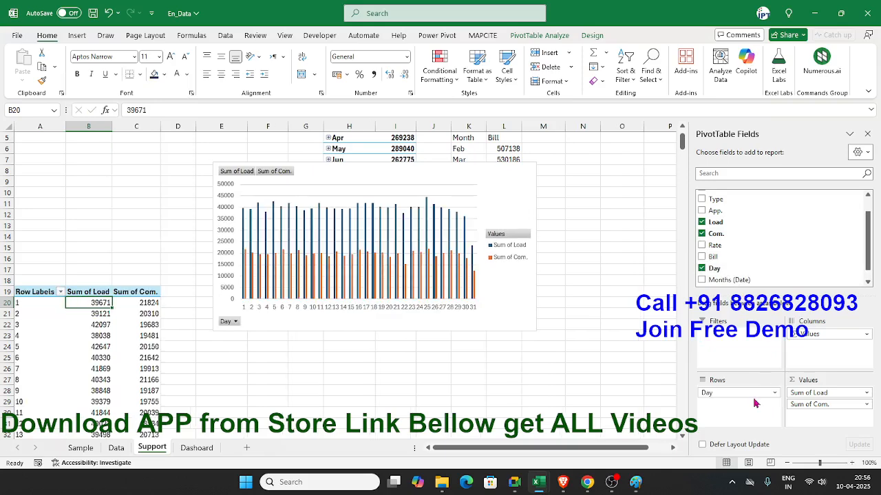
# Step: Widen the Load and Com. PivotChart to reach about column O and change its chart type to Line
pyautogui.click(527, 321)
pyautogui.moveTo(535, 330); pyautogui.dragTo(634, 330)
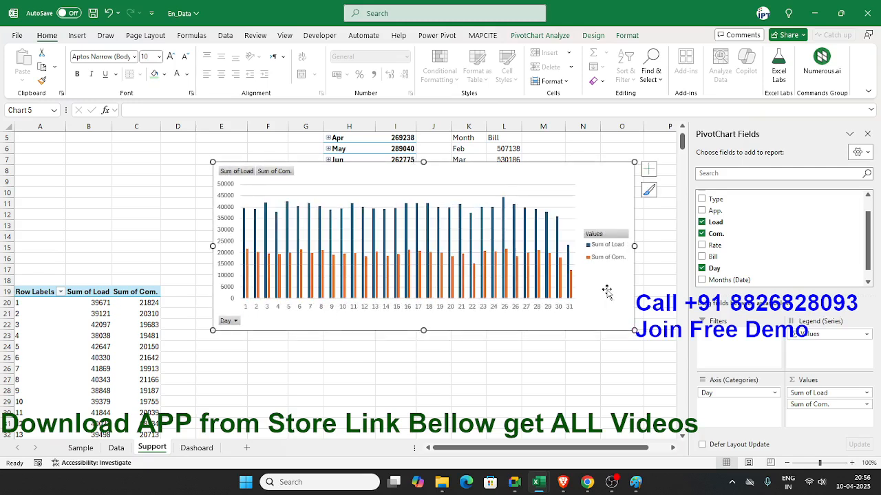
pyautogui.click(592, 36)
pyautogui.click(77, 36)
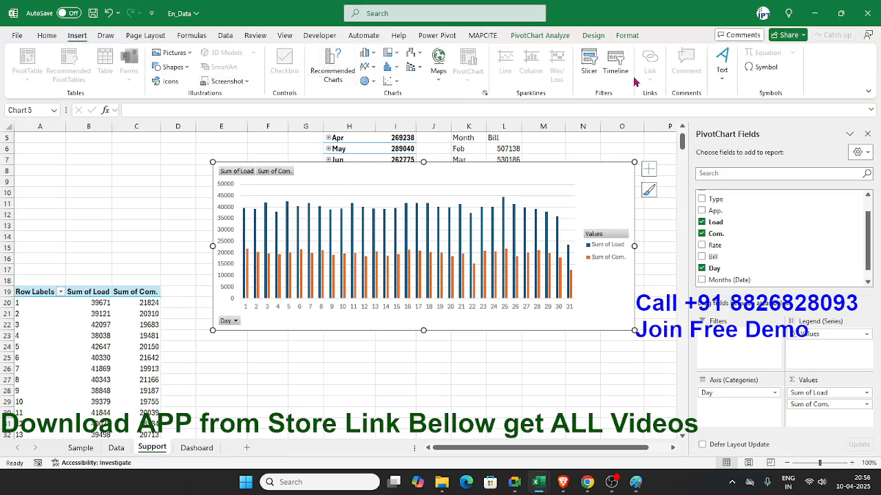
pyautogui.click(593, 35)
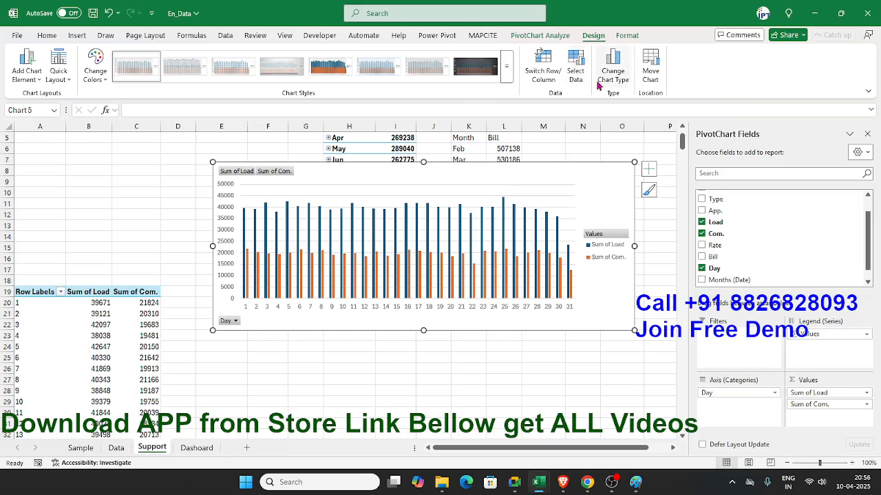
pyautogui.click(619, 81)
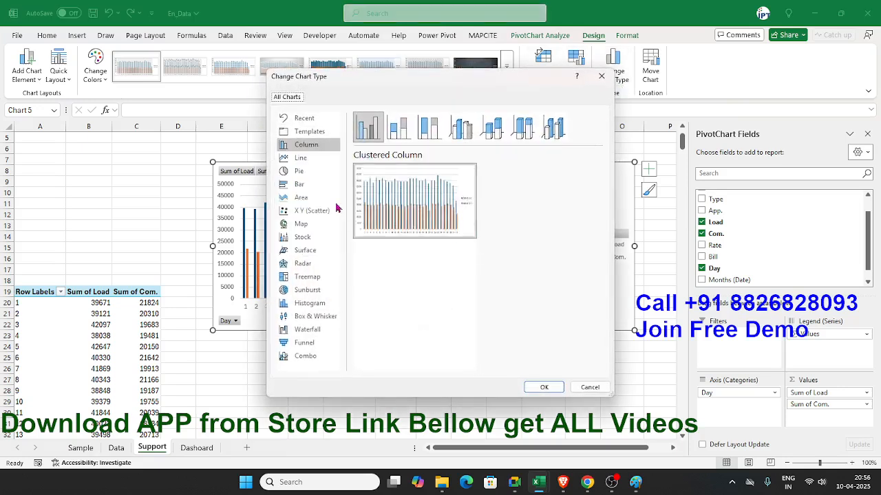
pyautogui.click(287, 159)
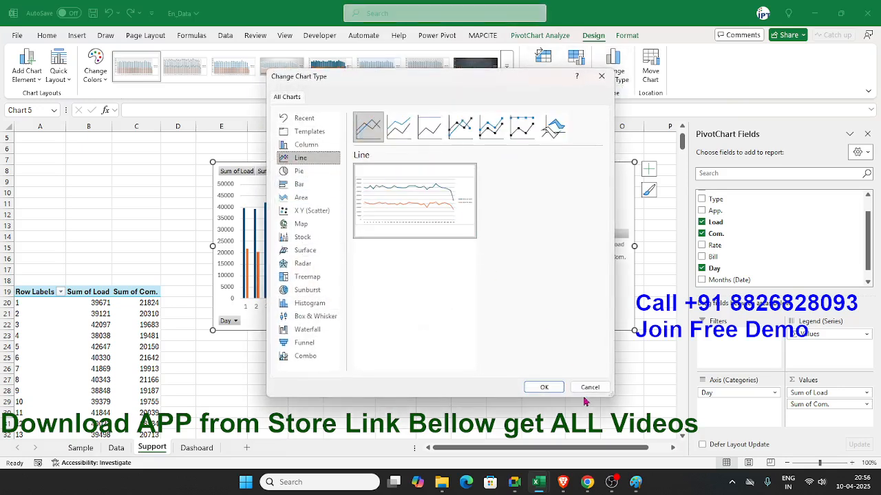
pyautogui.click(541, 389)
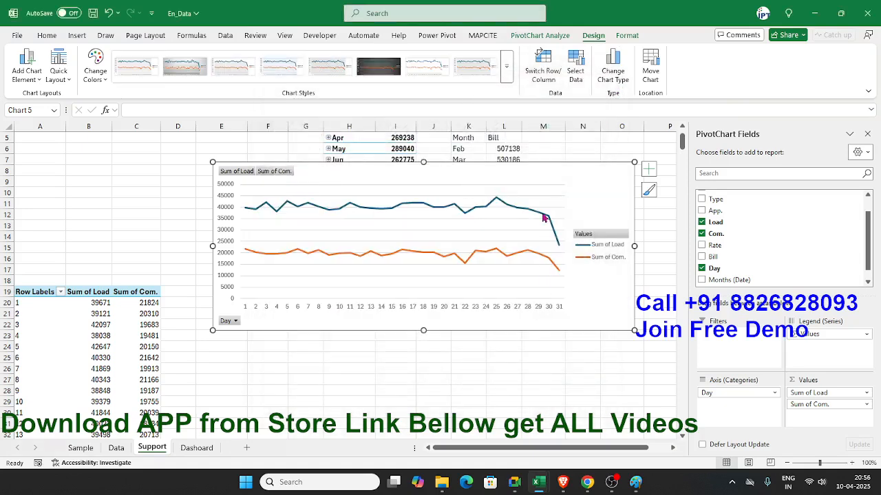
# Step: Change the Sum of Com. series to an Area chart type in a custom combination with the Sum of Load line
pyautogui.moveTo(544, 218)
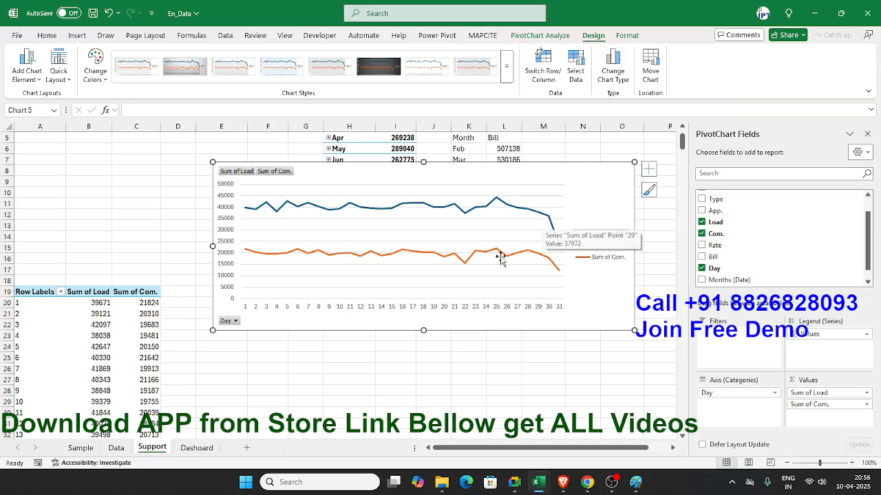
pyautogui.click(495, 204)
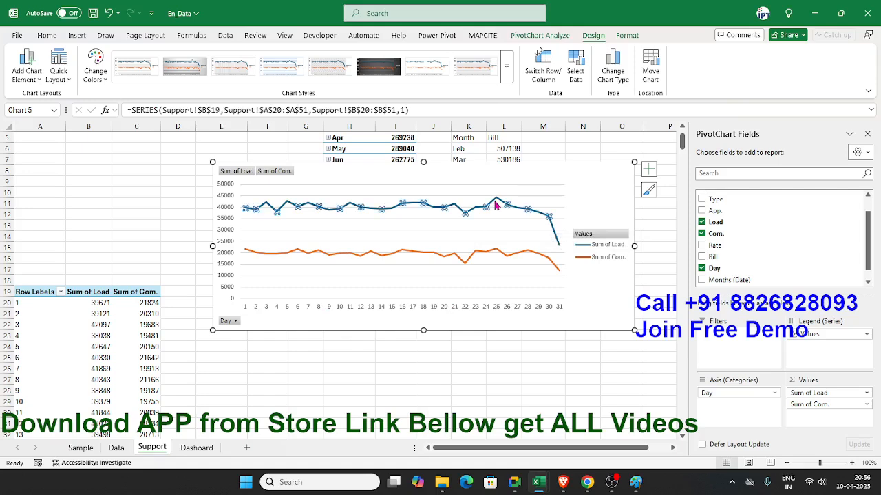
pyautogui.click(497, 256)
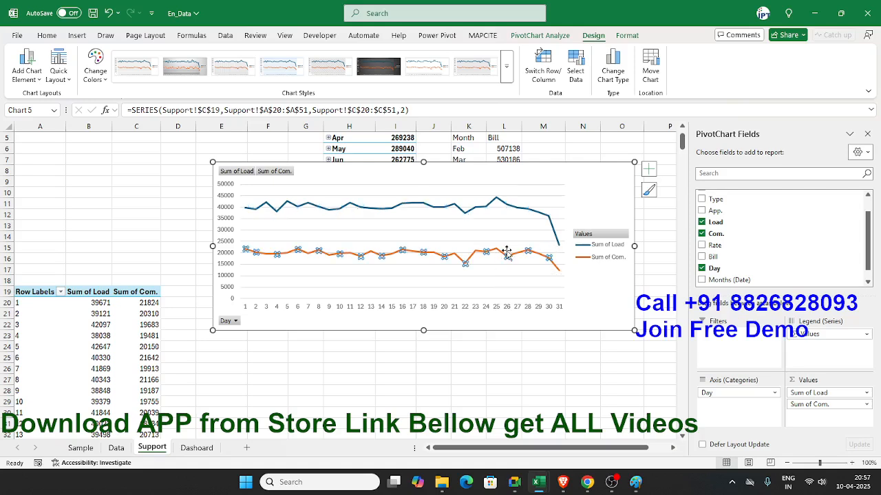
pyautogui.click(611, 72)
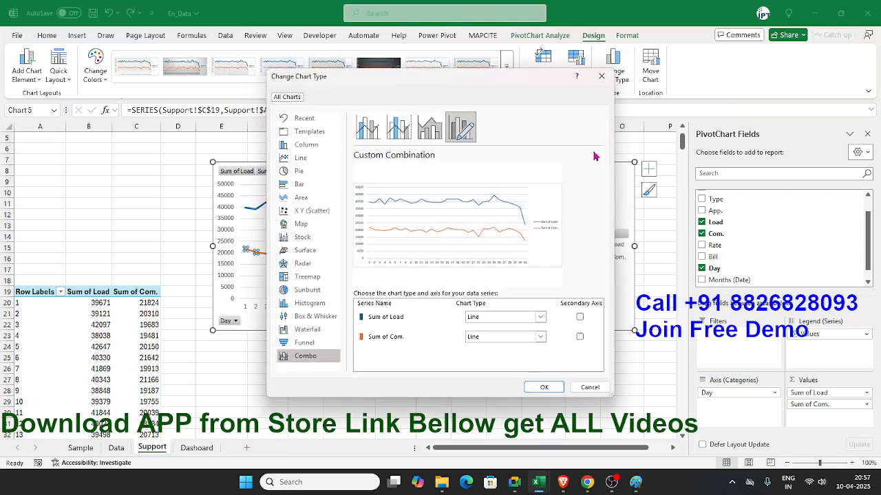
pyautogui.click(475, 339)
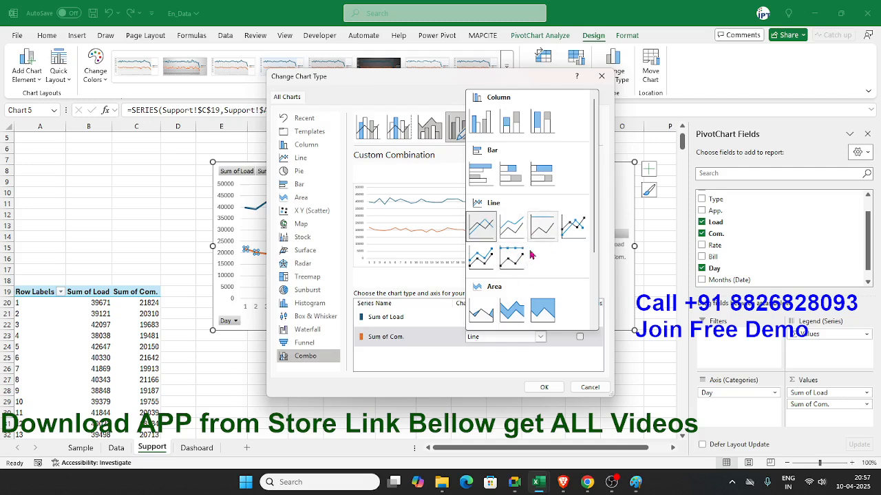
pyautogui.click(481, 312)
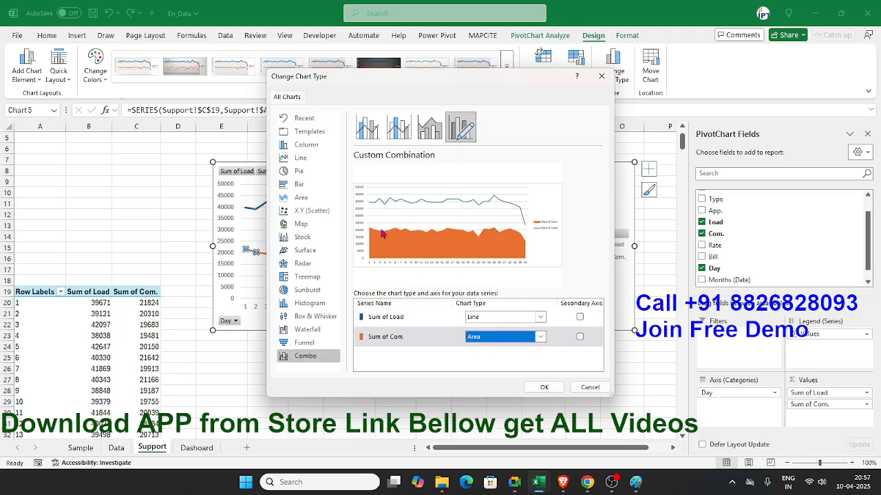
pyautogui.click(536, 384)
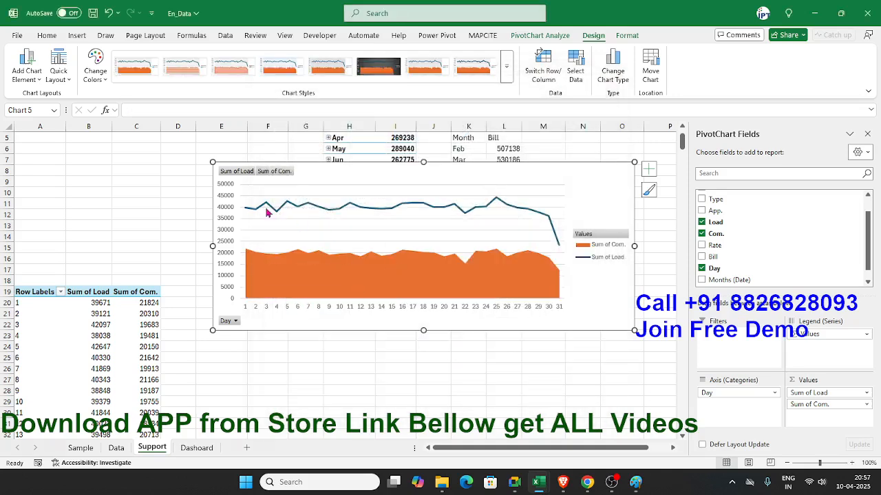
# Step: Show the formatting options for the Sum of Load series and change its chart type to Area
pyautogui.click(344, 213)
pyautogui.rightClick(344, 212)
pyautogui.click(398, 360)
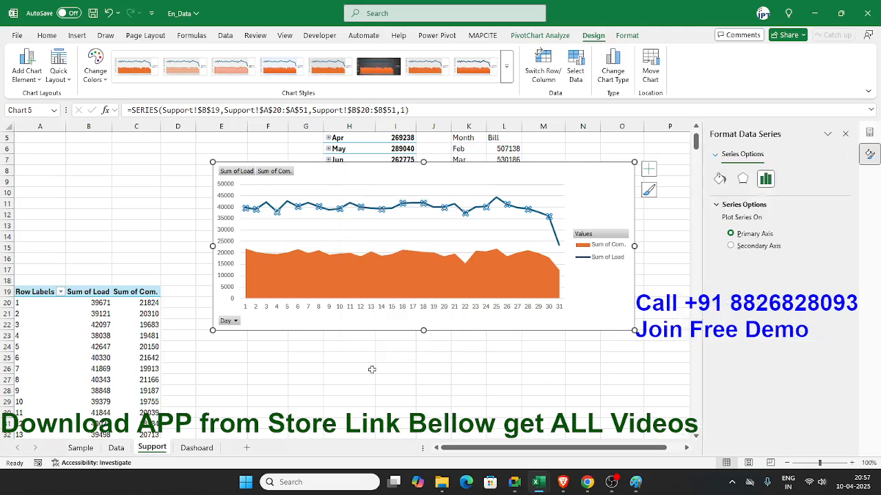
pyautogui.click(614, 72)
pyautogui.click(493, 318)
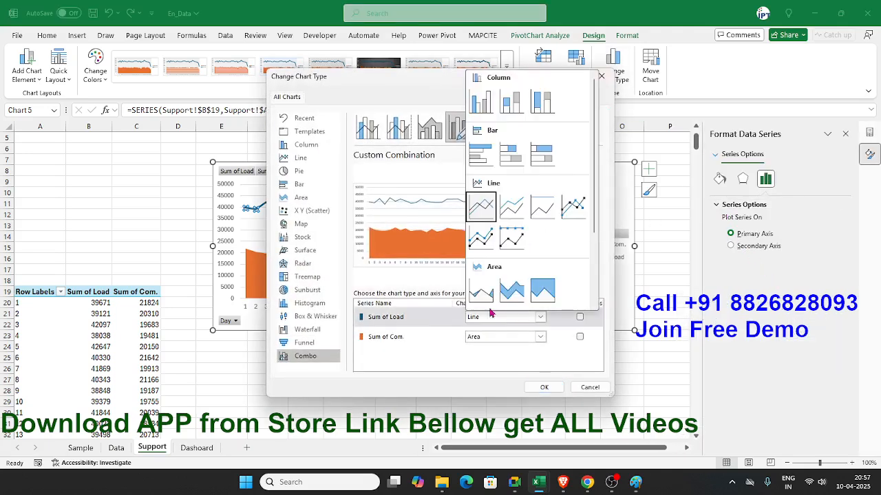
pyautogui.click(487, 294)
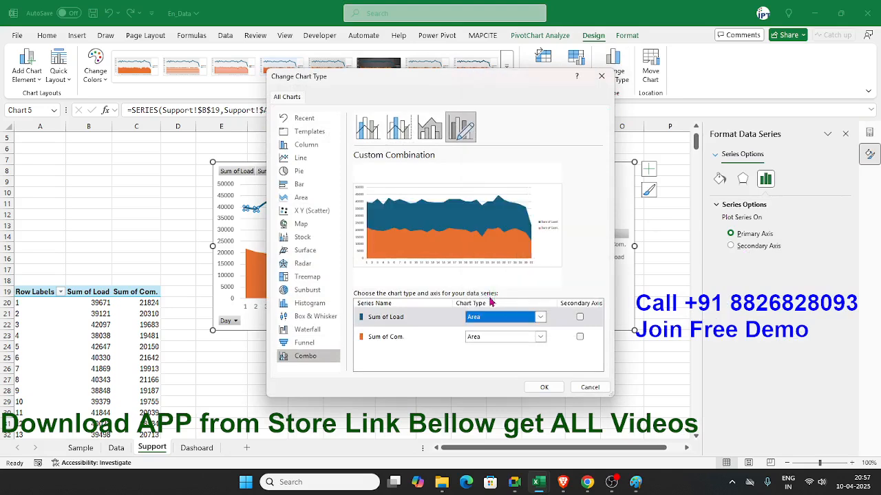
pyautogui.click(543, 388)
# Step: Give the Sum of Load area a solid light blue fill with about 82% transparency
pyautogui.click(719, 179)
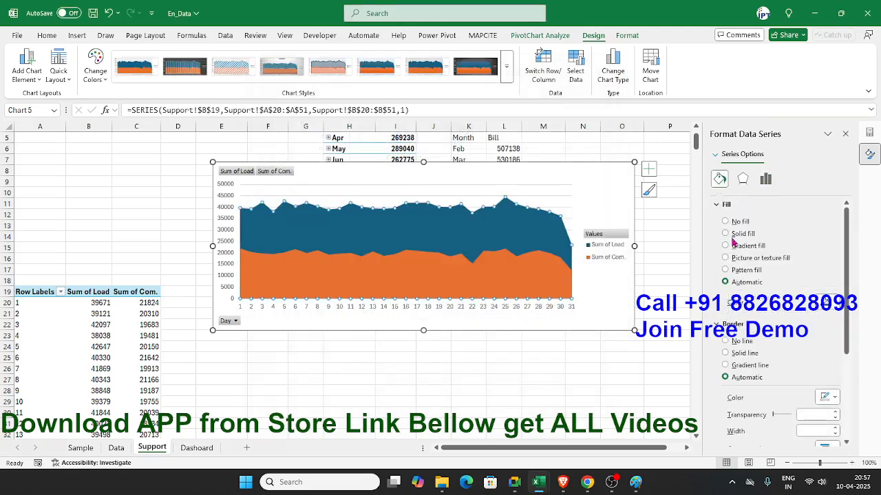
pyautogui.click(726, 234)
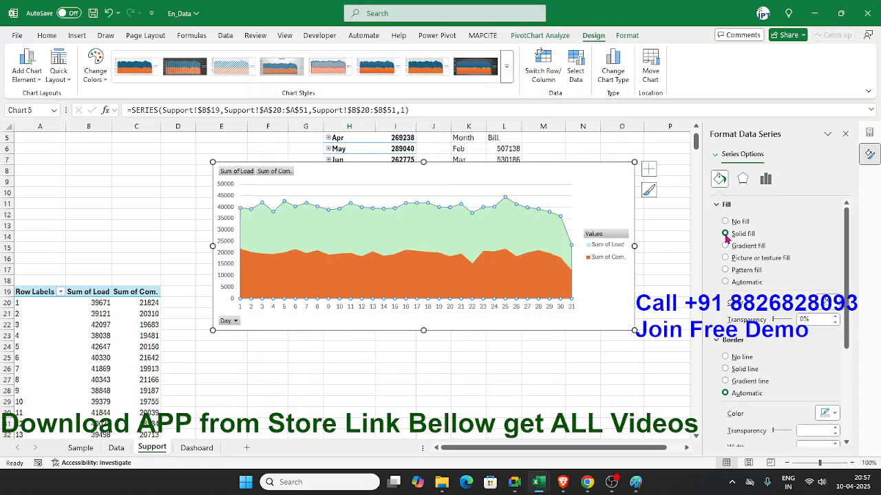
pyautogui.click(829, 304)
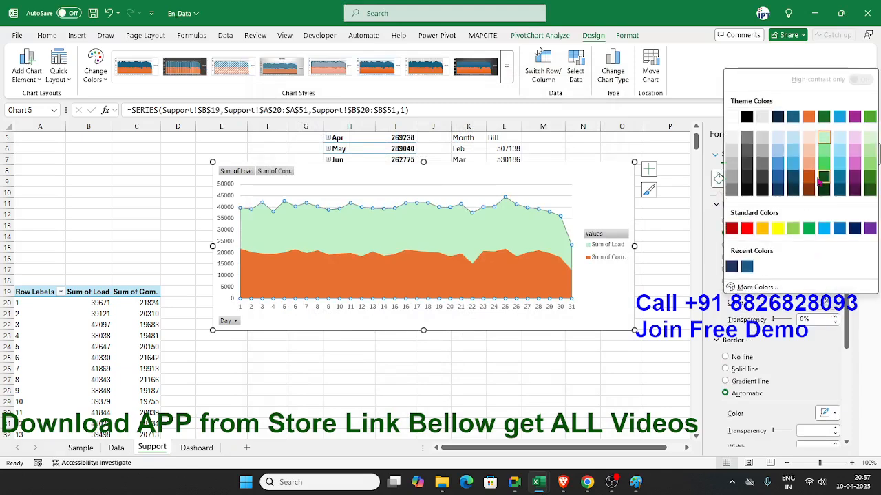
pyautogui.click(844, 141)
pyautogui.moveTo(775, 323); pyautogui.dragTo(785, 326)
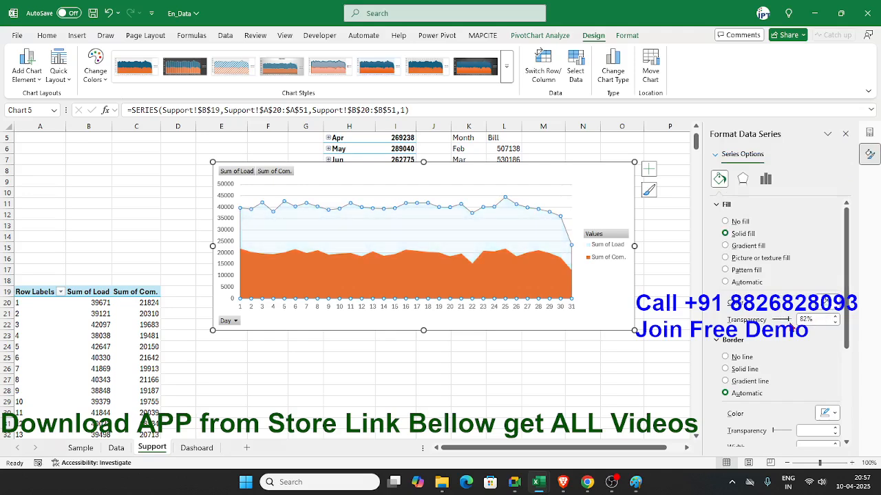
pyautogui.click(589, 293)
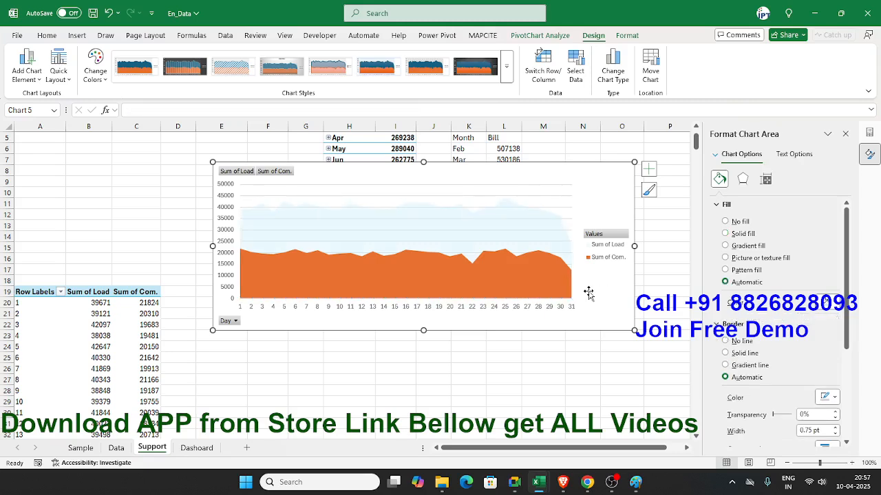
# Step: Change the Sum of Com. series to Line with Markers, keeping Sum of Load as Area, and leave the chart area selected
pyautogui.click(567, 294)
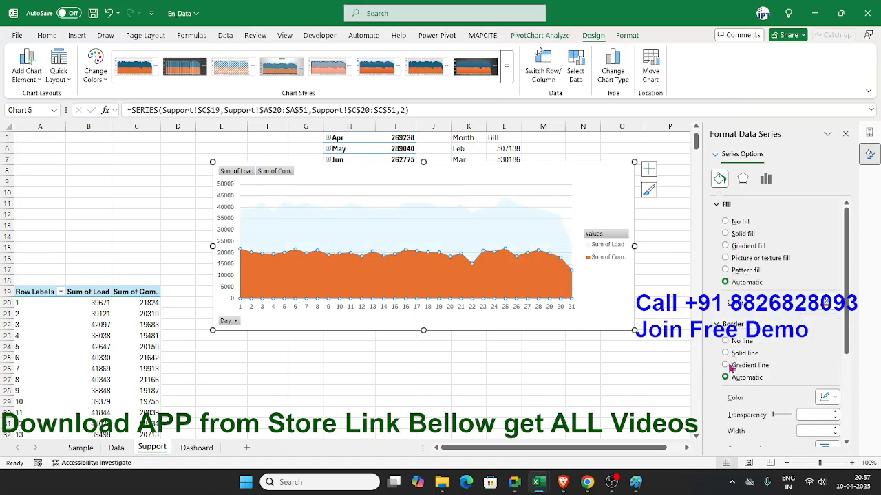
pyautogui.scroll(-3, 754, 324)
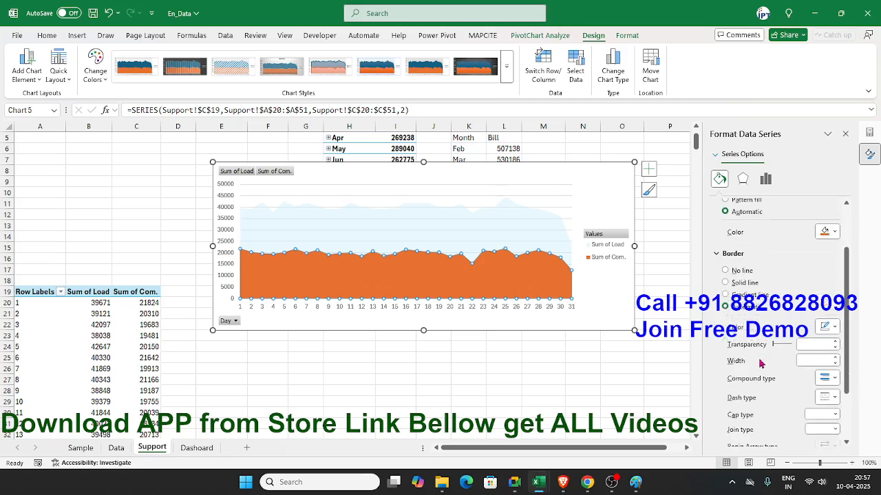
pyautogui.scroll(-1, 755, 356)
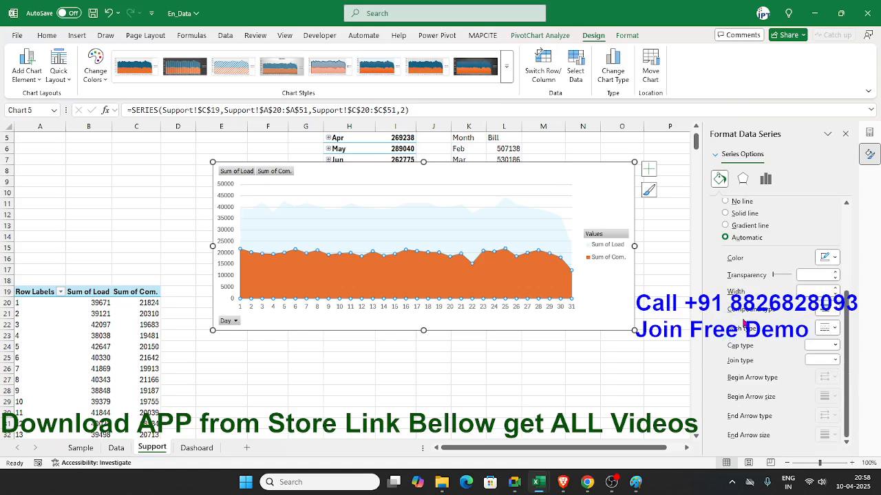
pyautogui.rightClick(513, 273)
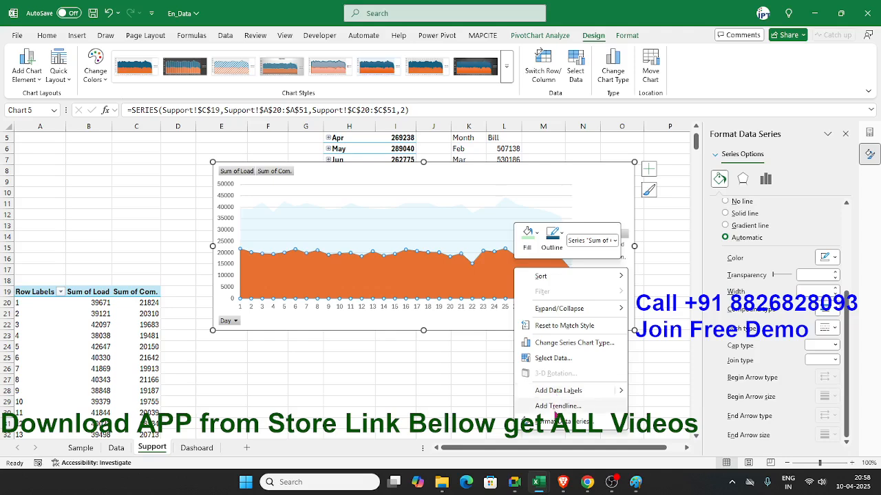
pyautogui.click(607, 80)
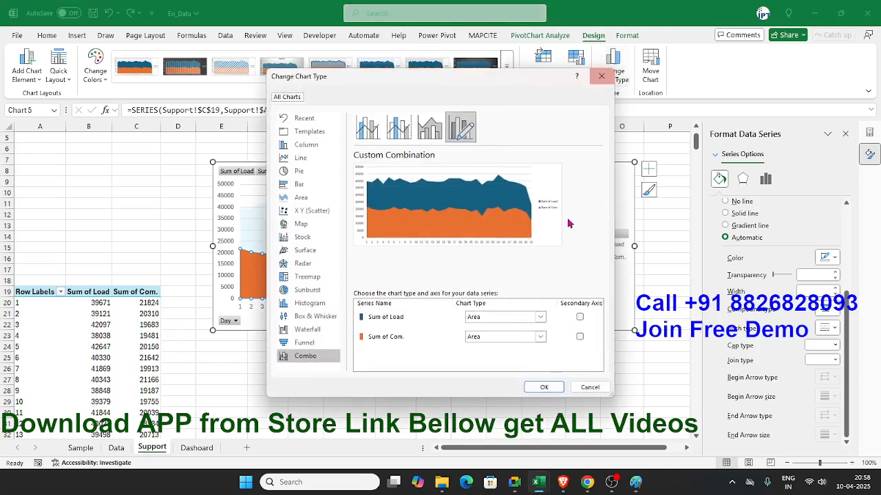
pyautogui.click(507, 337)
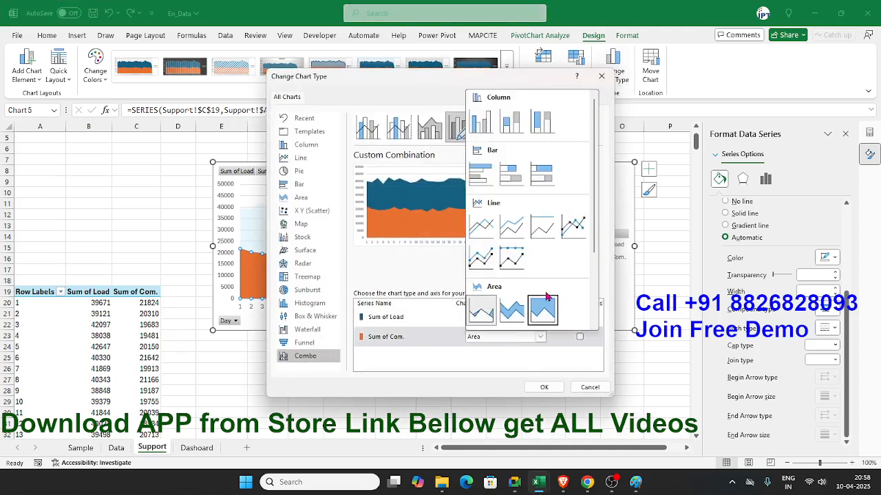
pyautogui.scroll(-2, 543, 311)
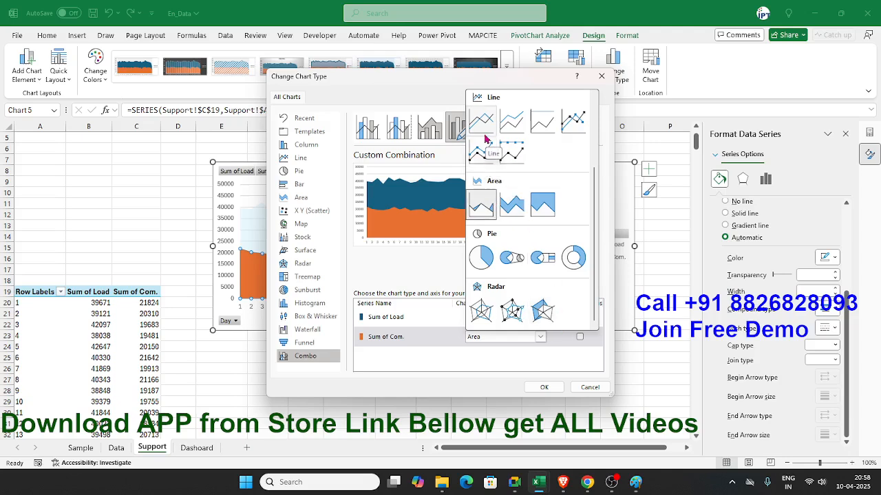
pyautogui.click(571, 124)
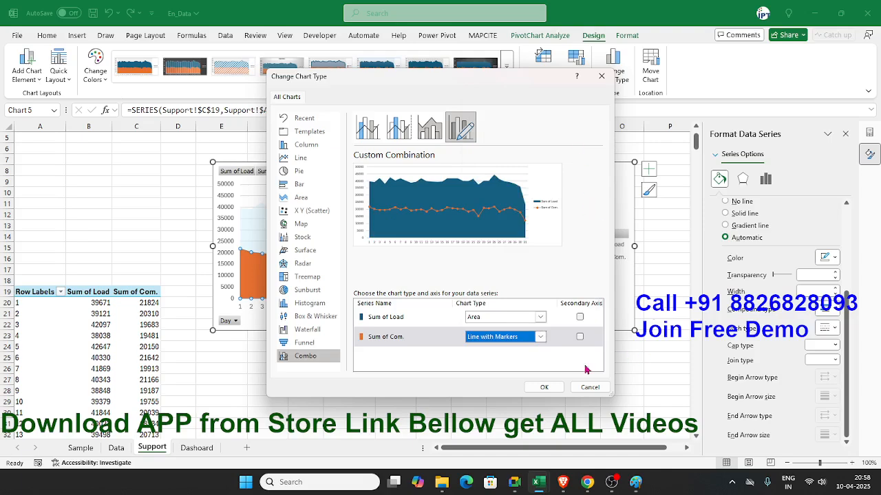
pyautogui.click(549, 387)
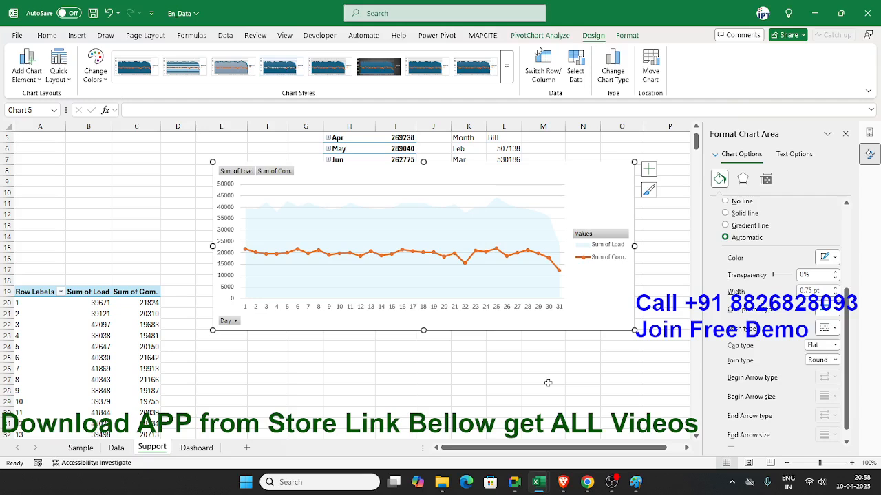
pyautogui.click(294, 236)
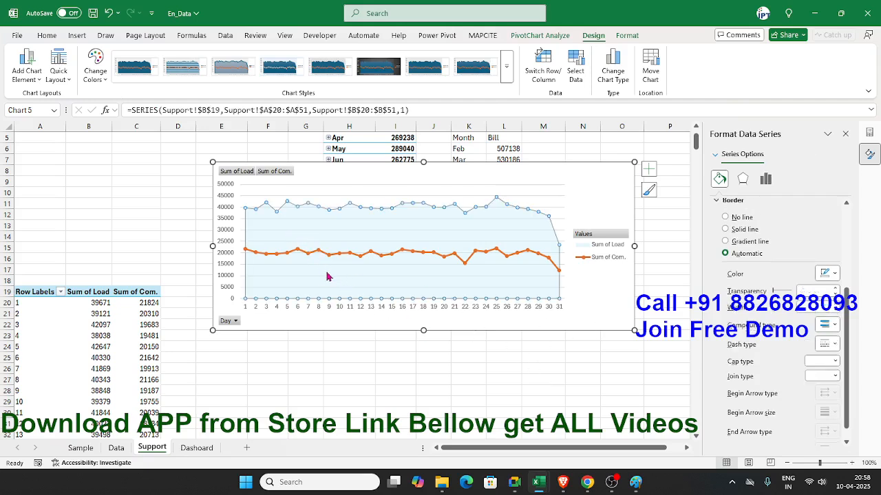
pyautogui.click(574, 324)
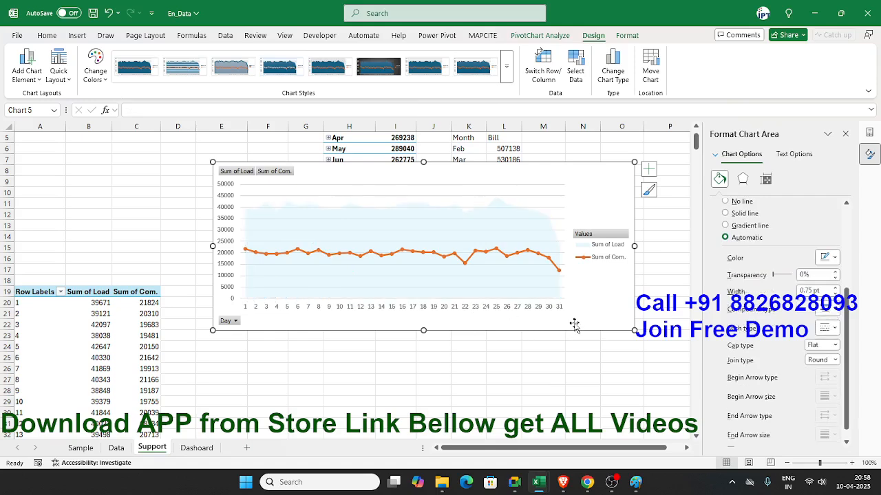
# Step: Hide all field buttons on the daily Load and Com. PivotChart and remove its gridlines and legend
pyautogui.rightClick(593, 236)
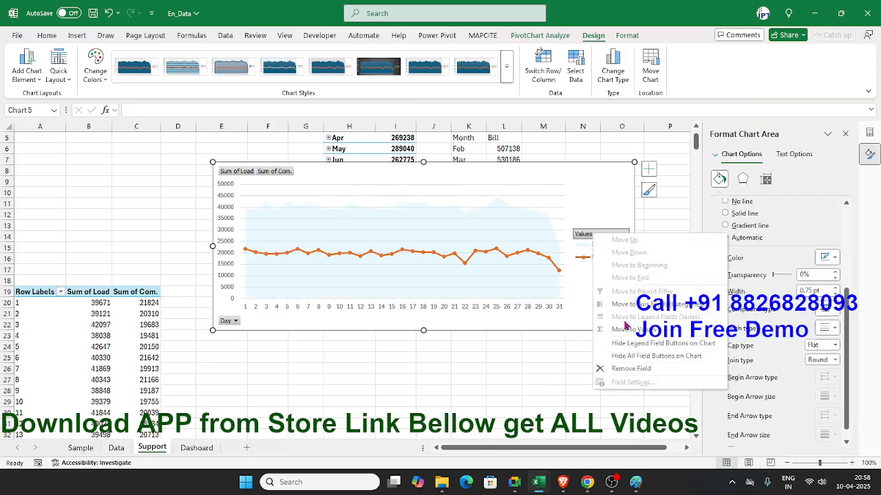
pyautogui.click(630, 356)
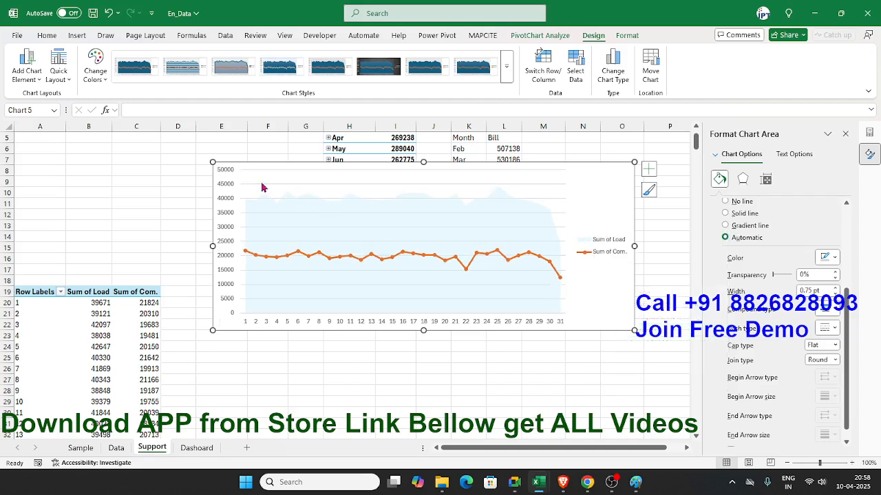
pyautogui.click(648, 170)
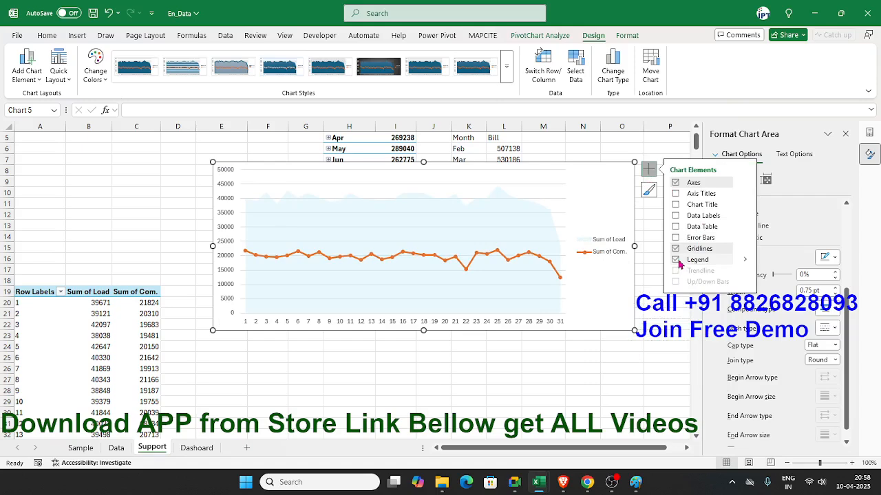
pyautogui.click(676, 249)
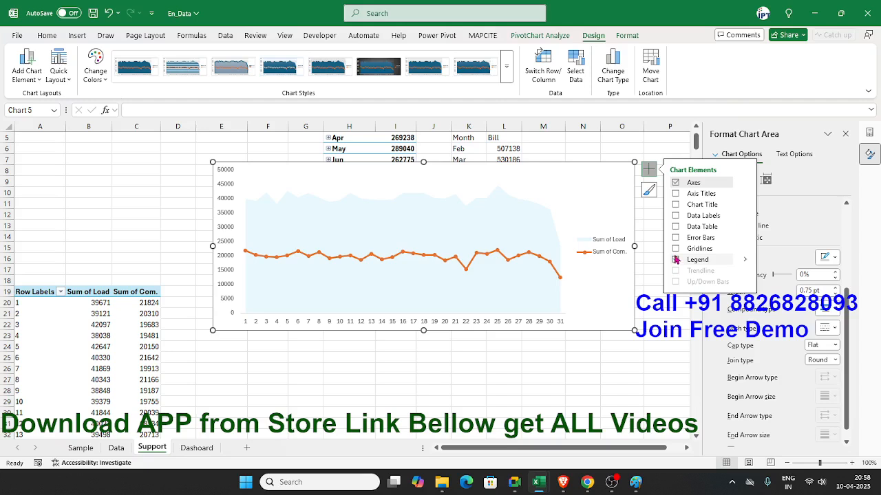
pyautogui.click(676, 259)
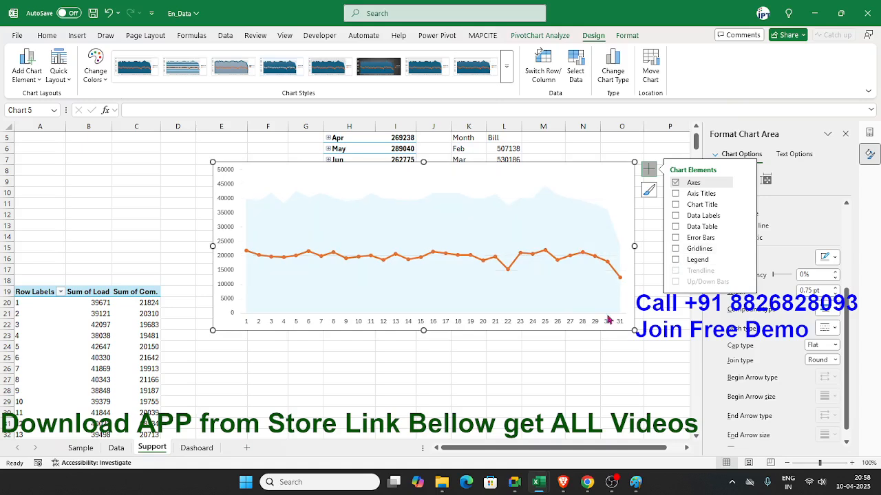
# Step: Cut the daily Load and Com. chart from the Support sheet and paste it at R16 on the Dashoard sheet, closing the side panes
pyautogui.click(542, 365)
pyautogui.click(225, 320)
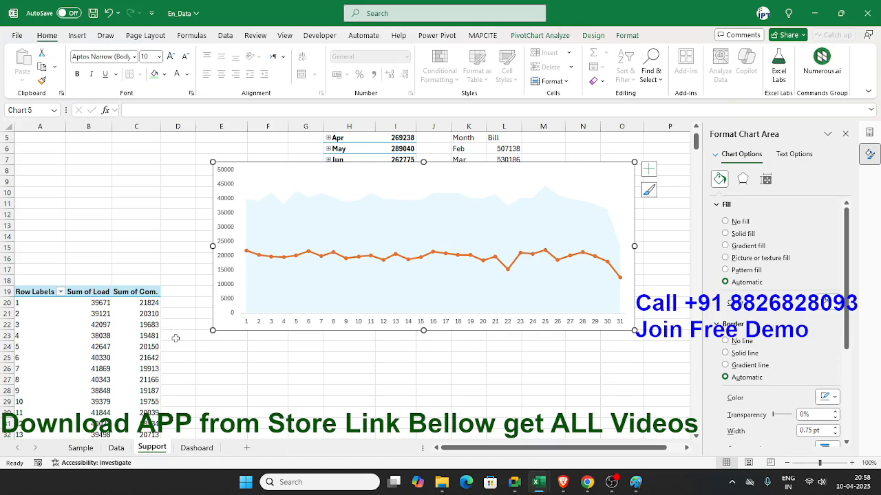
pyautogui.hotkey('ctrl', 'x')
pyautogui.click(196, 448)
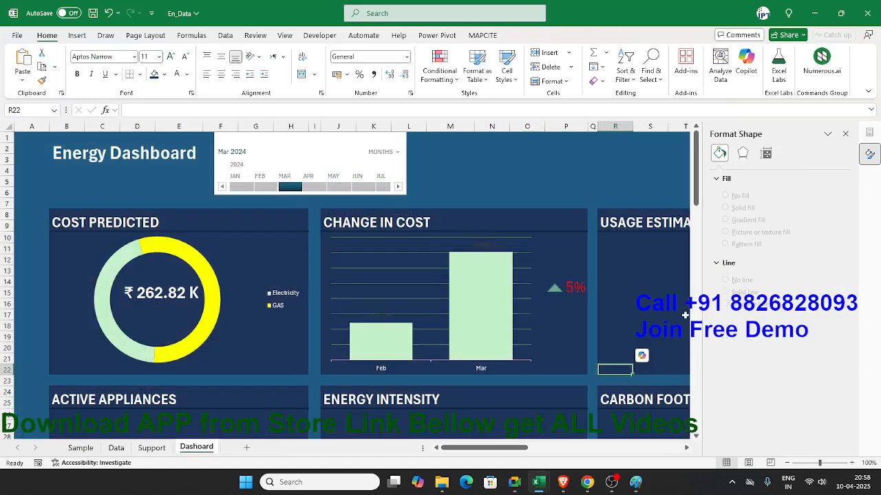
pyautogui.click(845, 133)
pyautogui.click(629, 304)
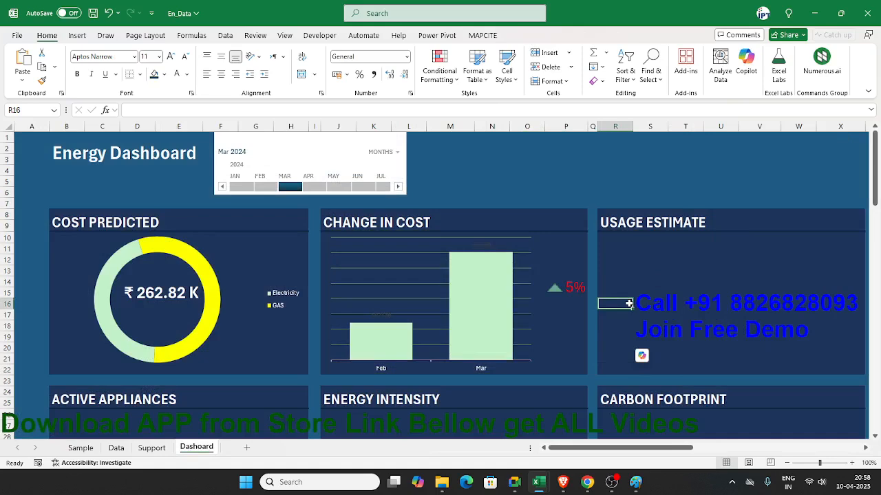
pyautogui.hotkey('ctrl', 'v')
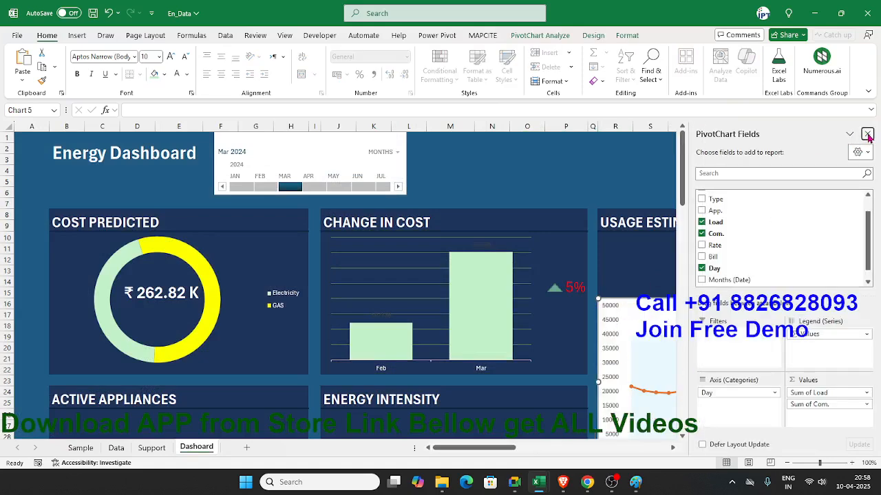
pyautogui.click(868, 134)
# Step: Move and resize the pasted chart to fit inside the USAGE ESTIMATE card beneath its title
pyautogui.hscroll(10, 661, 411)
pyautogui.hscroll(-5, 661, 411)
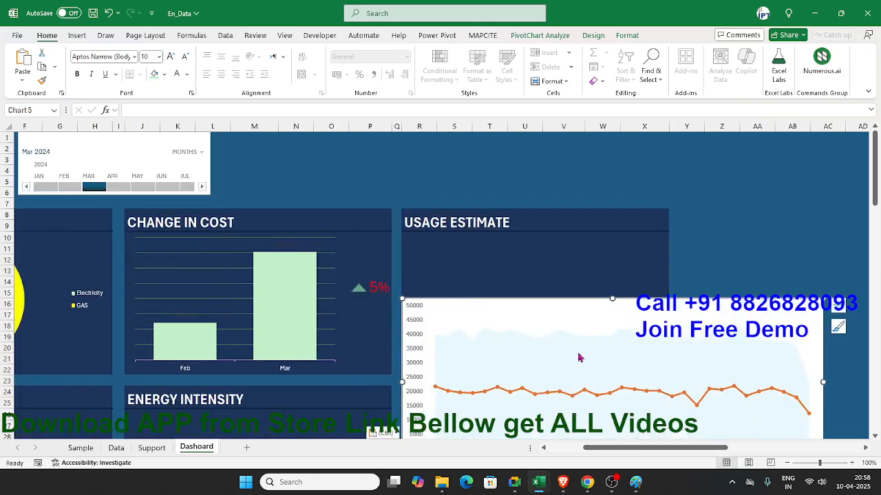
pyautogui.moveTo(474, 308)
pyautogui.mouseDown()
pyautogui.moveTo(474, 285)
pyautogui.moveTo(477, 299)
pyautogui.mouseUp()
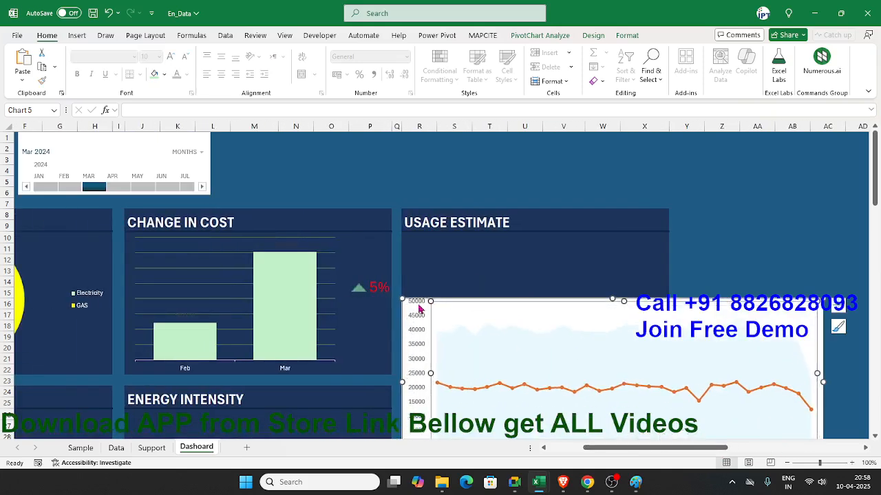
pyautogui.moveTo(405, 305); pyautogui.dragTo(410, 241)
pyautogui.moveTo(826, 402); pyautogui.dragTo(662, 370)
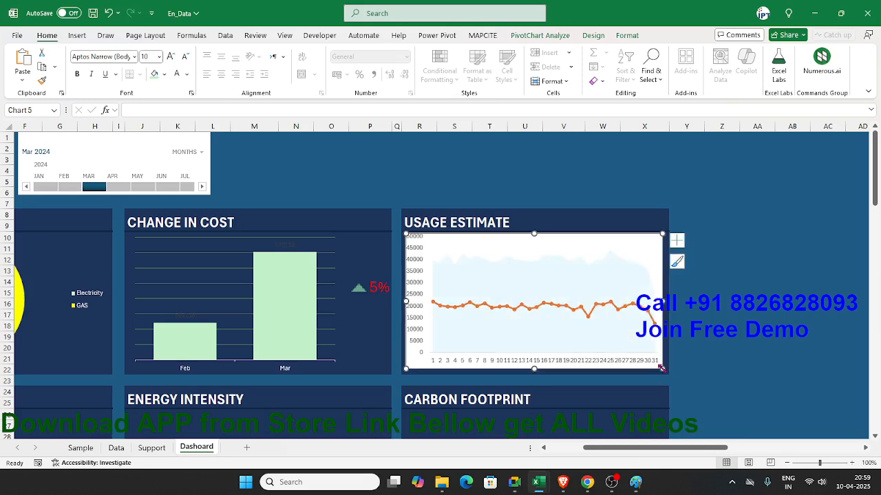
pyautogui.moveTo(662, 369); pyautogui.dragTo(661, 365)
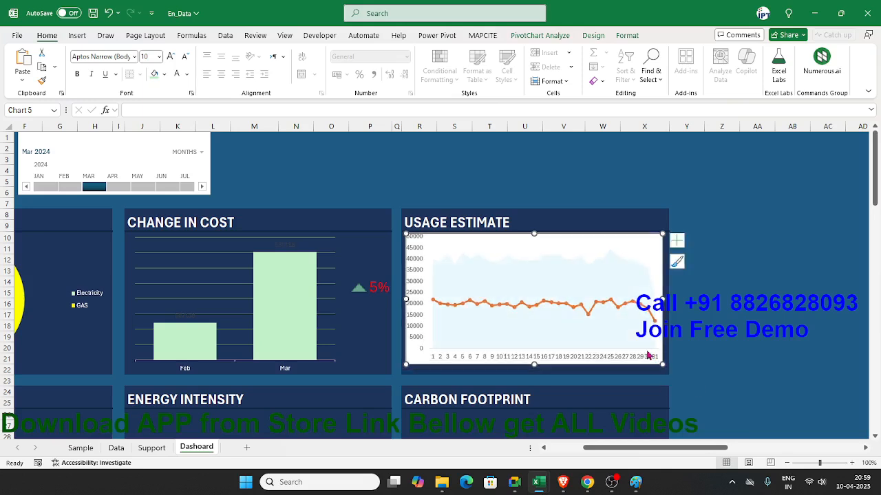
# Step: Remove the primary horizontal axis from the Usage Estimate chart, keeping the primary vertical axis
pyautogui.rightClick(628, 362)
pyautogui.click(657, 347)
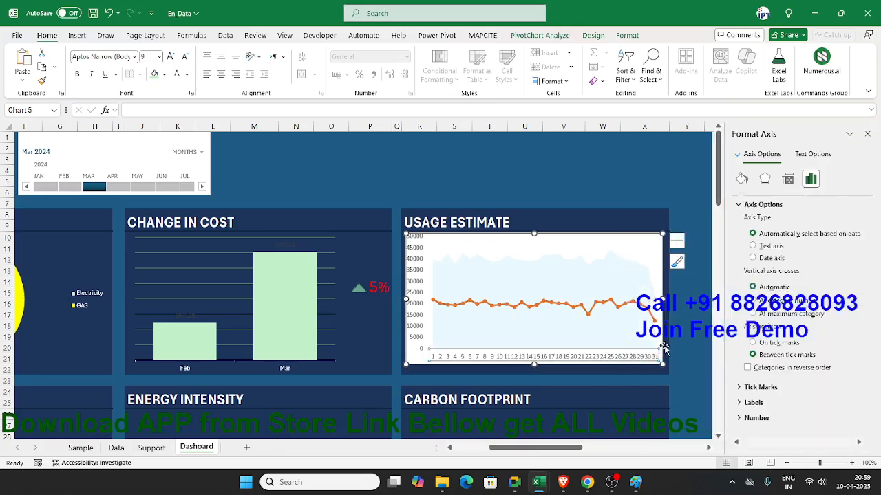
pyautogui.click(678, 243)
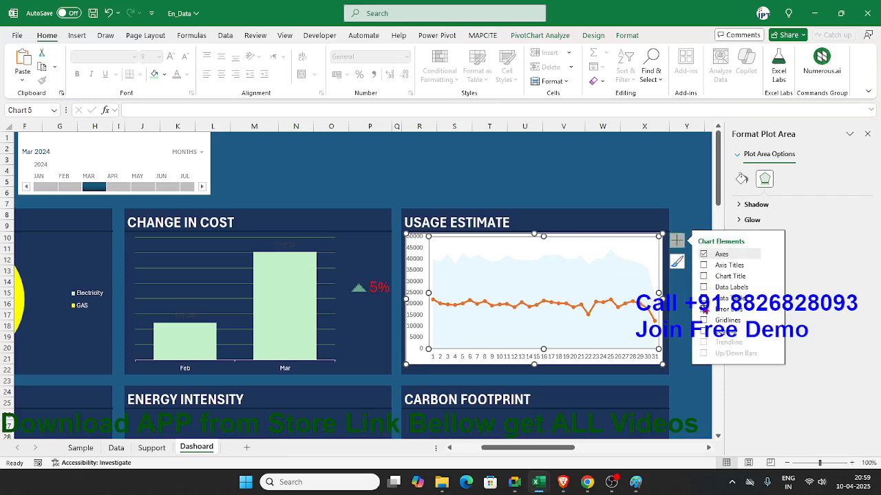
pyautogui.click(703, 255)
pyautogui.click(703, 255)
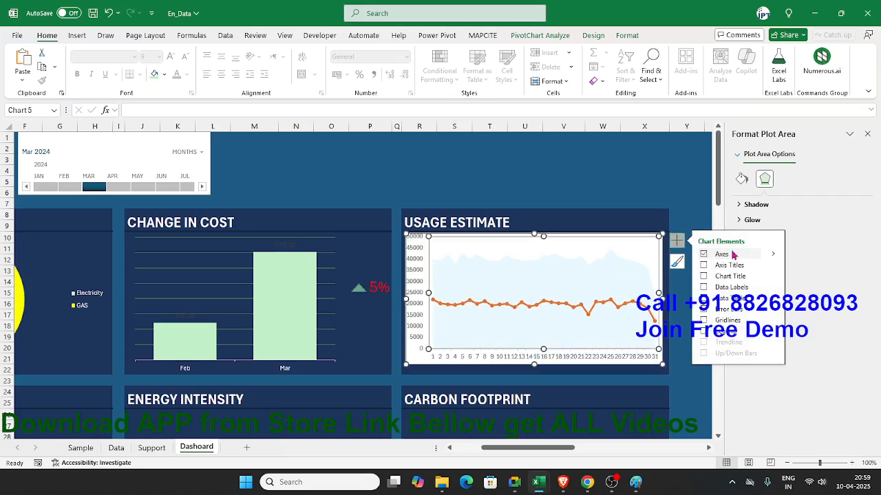
pyautogui.click(772, 255)
pyautogui.click(795, 257)
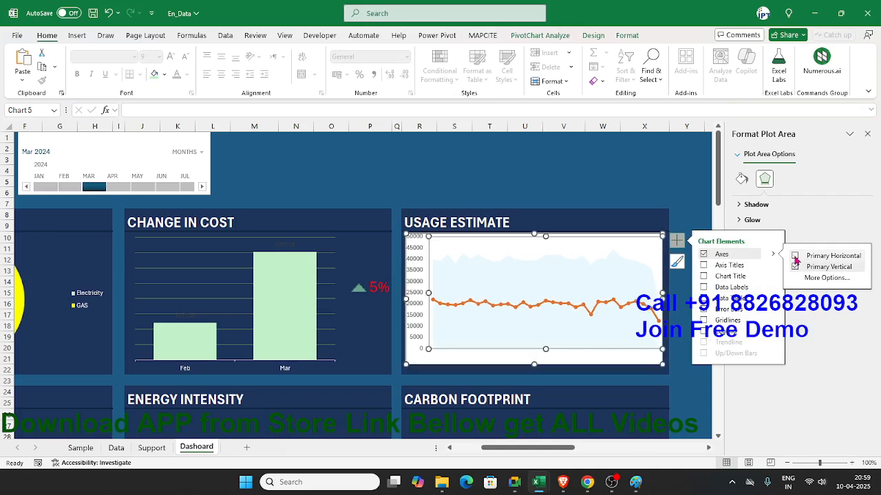
# Step: Set the Usage Estimate chart area to No fill with a No line border
pyautogui.click(626, 357)
pyautogui.click(645, 256)
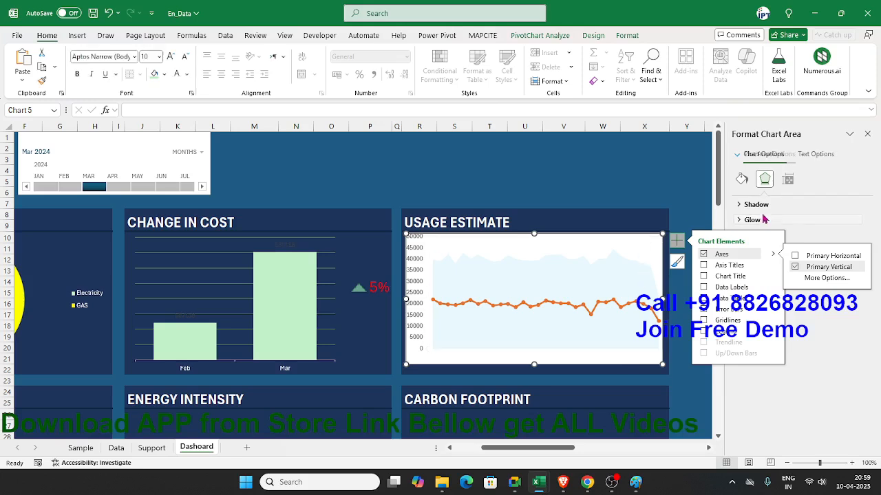
pyautogui.click(741, 183)
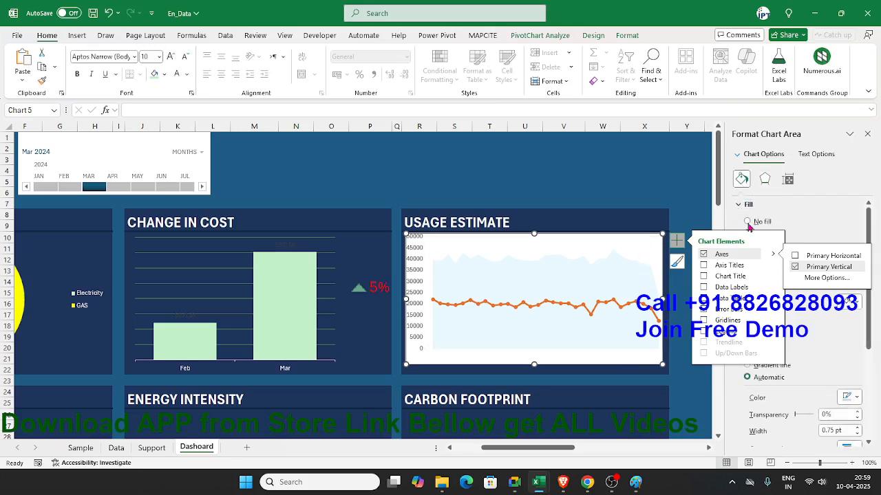
pyautogui.click(748, 222)
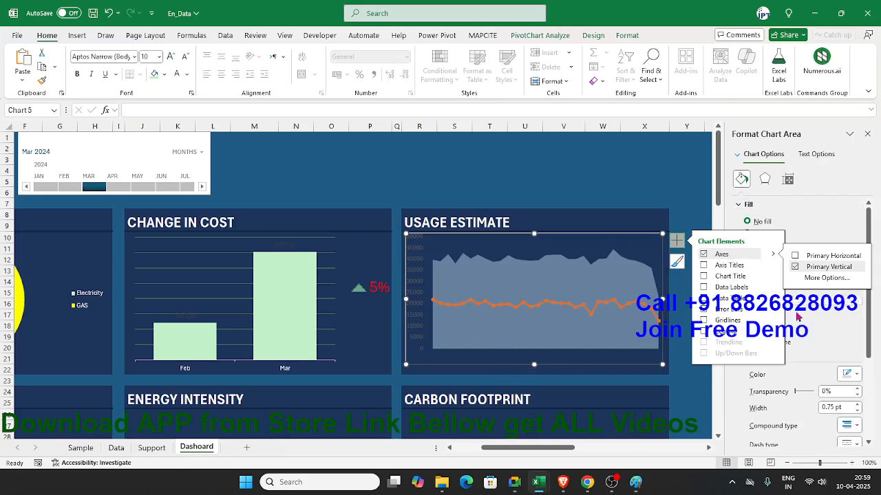
pyautogui.click(678, 241)
pyautogui.click(745, 318)
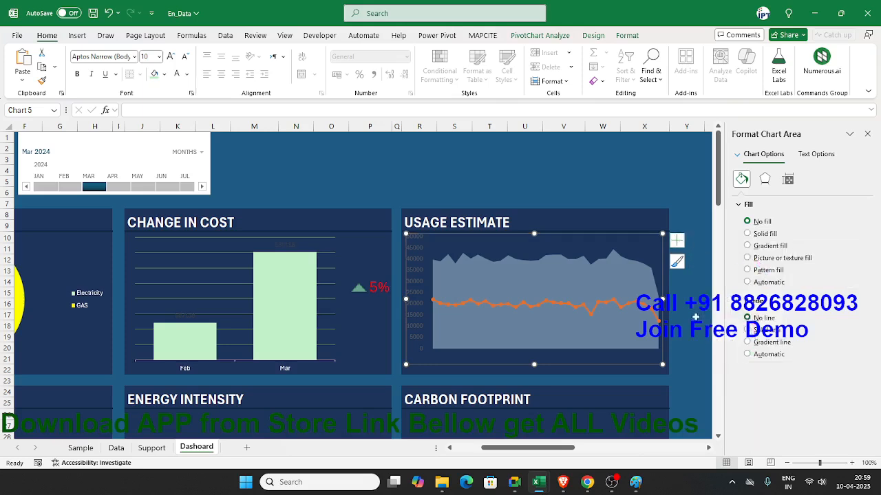
# Step: Make the chart's vertical axis labels white and lower its upper edge to free row 10 below the USAGE ESTIMATE title
pyautogui.click(418, 302)
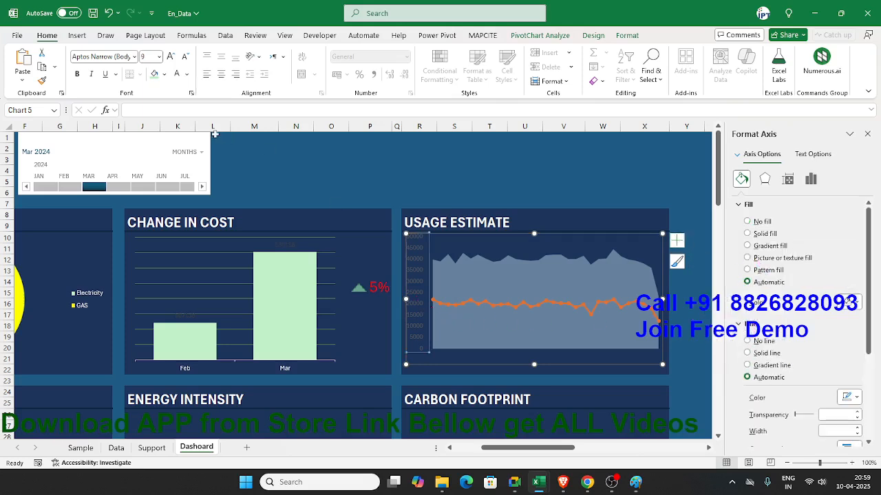
pyautogui.click(176, 73)
pyautogui.click(678, 282)
pyautogui.click(534, 235)
pyautogui.moveTo(534, 234); pyautogui.dragTo(534, 241)
pyautogui.click(679, 231)
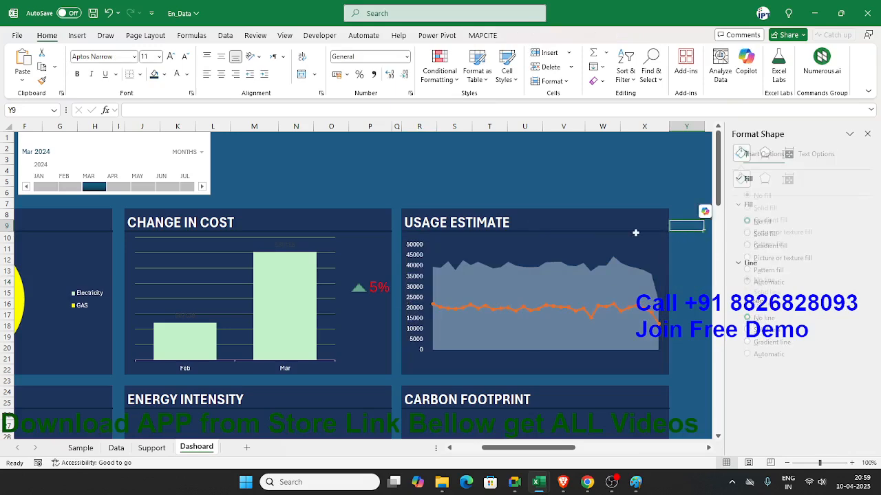
pyautogui.click(537, 246)
pyautogui.moveTo(546, 244); pyautogui.dragTo(544, 251)
# Step: Enter the label "Total Uses" in cell R10 and make its font white
pyautogui.click(485, 225)
pyautogui.click(467, 237)
pyautogui.press('Left')
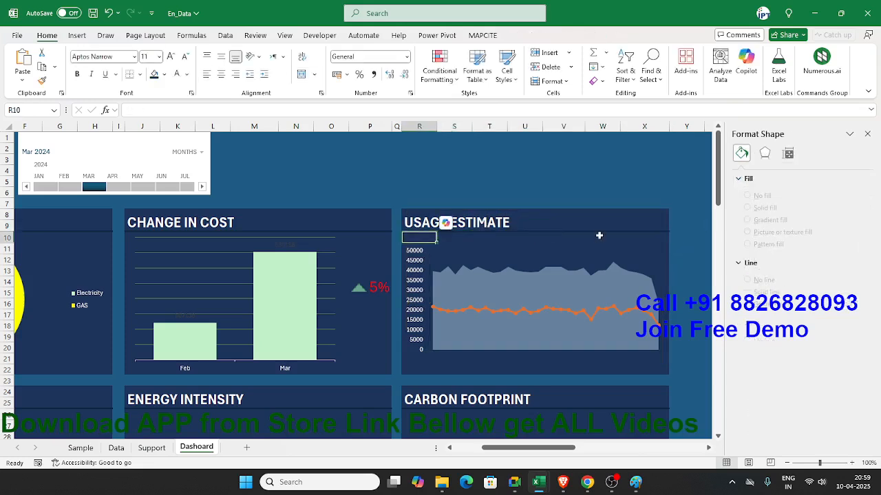
pyautogui.write('T')
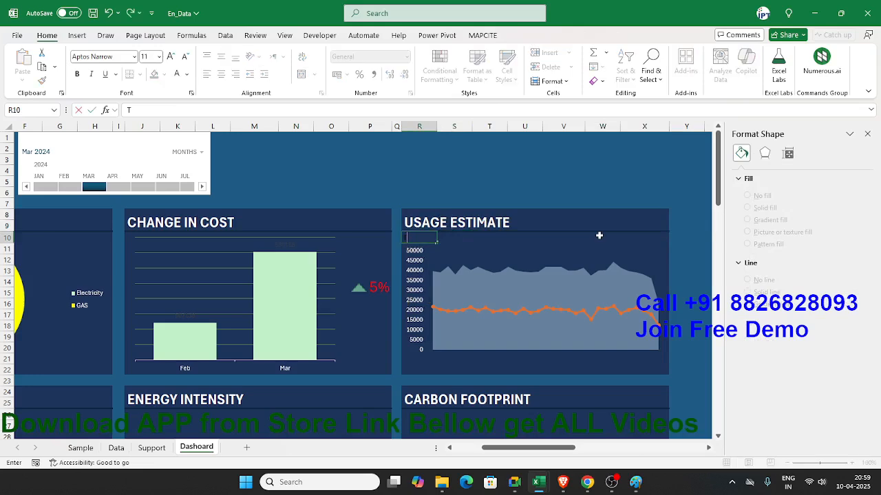
pyautogui.write('otal Uses')
pyautogui.hotkey('ctrl', 'Return')
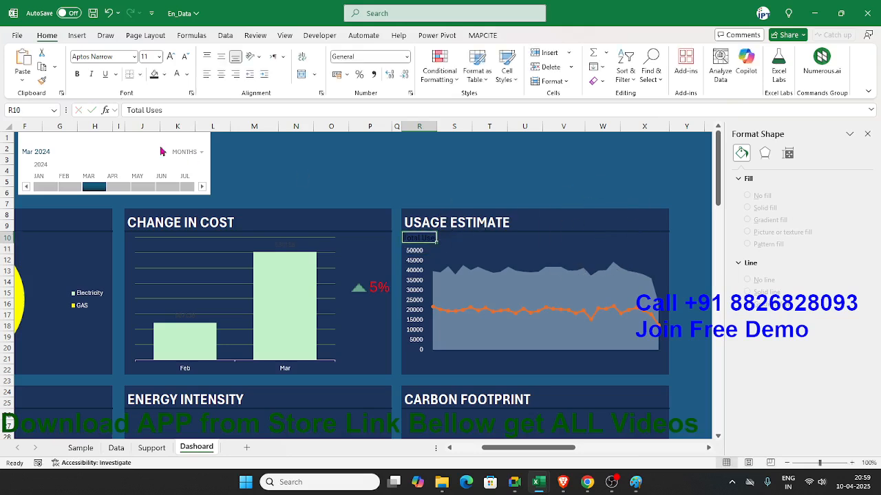
pyautogui.click(177, 74)
# Step: Merge and center cells S10:T10 beside the Total Uses label
pyautogui.press('Right')
pyautogui.hotkey('shift', 'Right')
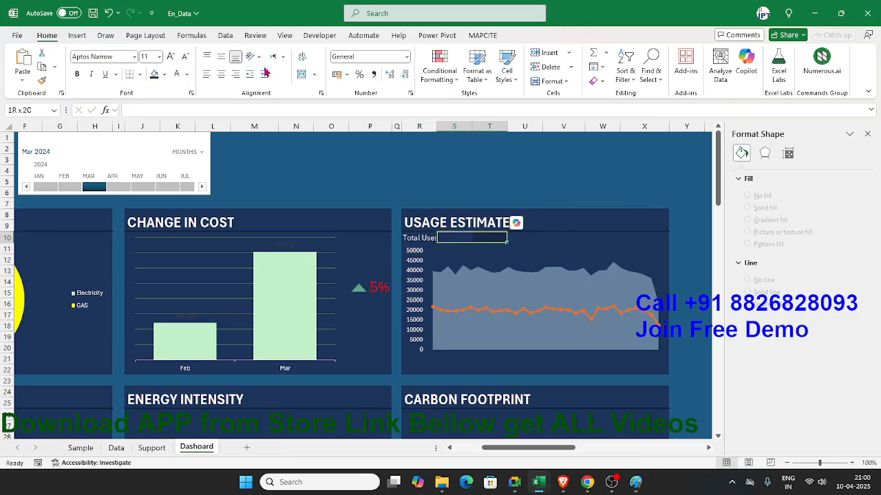
pyautogui.click(302, 75)
# Step: Link merged cell S10 to the Sum of Com. grand total of the daily pivot table on the Support sheet
pyautogui.write('=')
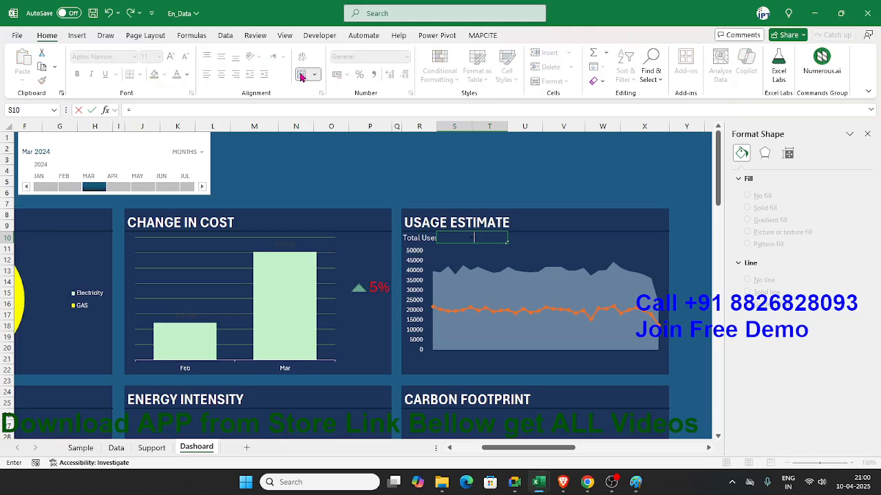
pyautogui.click(148, 448)
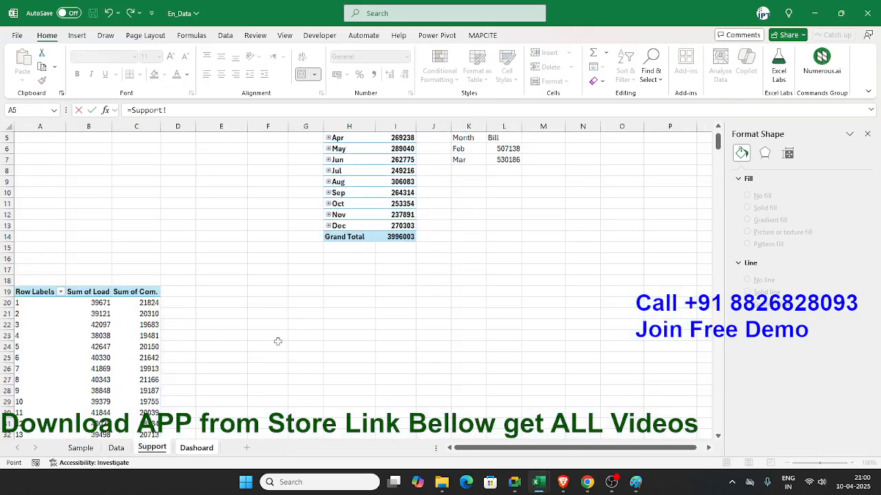
pyautogui.scroll(-7, 277, 342)
pyautogui.scroll(-2, 194, 368)
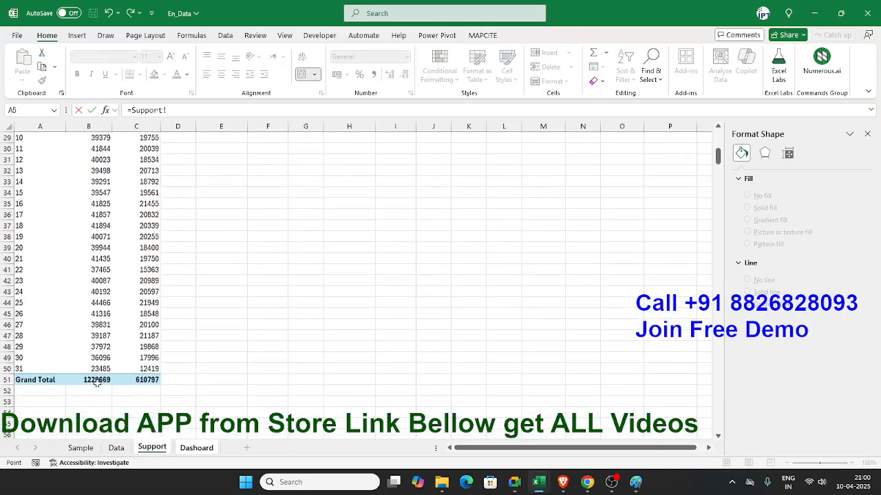
pyautogui.scroll(4, 98, 382)
pyautogui.scroll(-1, 148, 402)
pyautogui.scroll(-1, 148, 433)
pyautogui.click(150, 423)
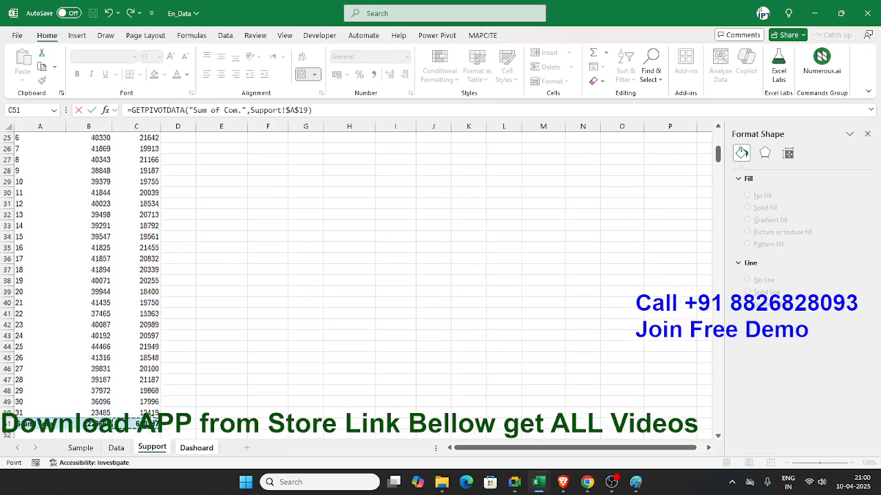
pyautogui.press('Return')
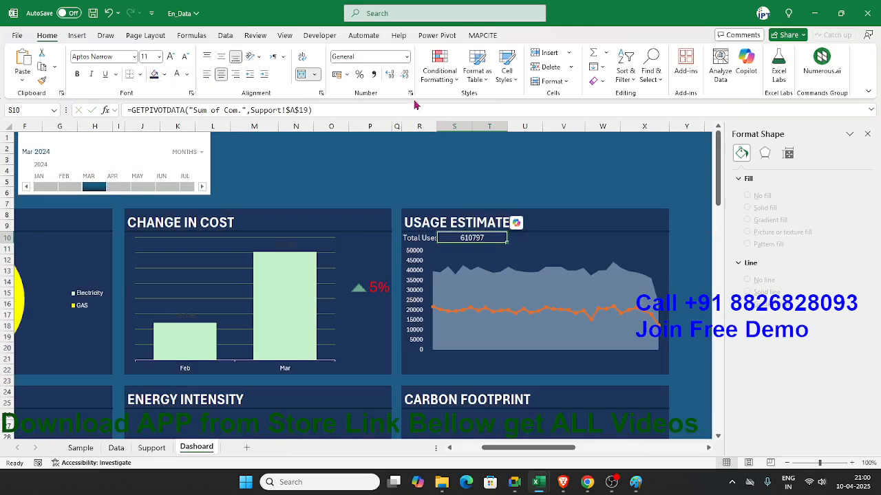
# Step: Left-align the total in S10 and give it a custom number format in thousands with the suffix "K (kWh)"
pyautogui.click(207, 75)
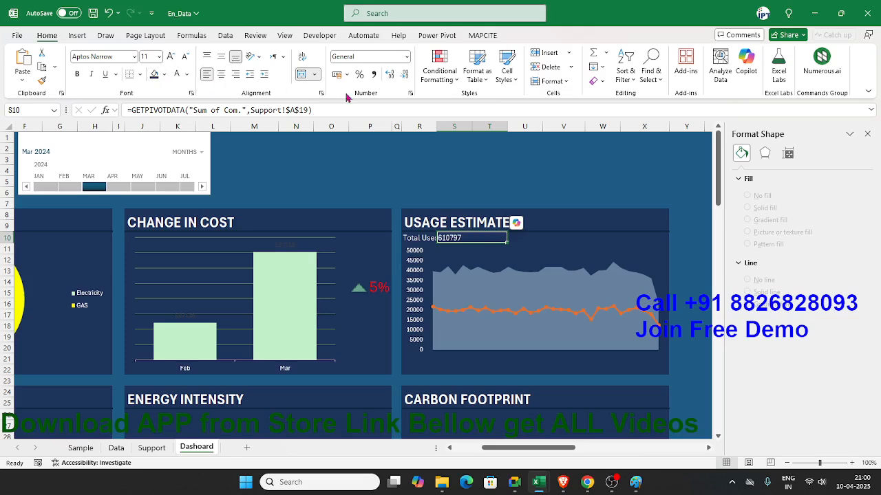
pyautogui.click(410, 93)
pyautogui.click(240, 224)
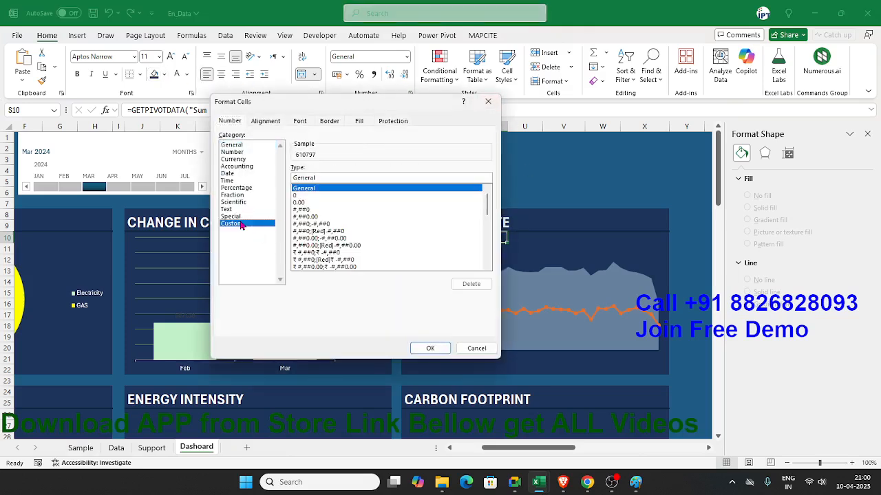
pyautogui.doubleClick(324, 178)
pyautogui.write('0.')
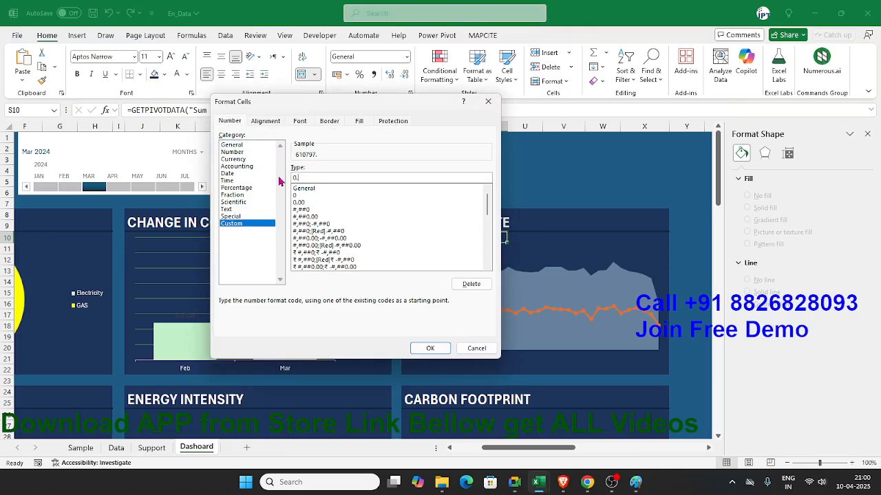
pyautogui.write(',"K" "(kWh')
pyautogui.click(430, 348)
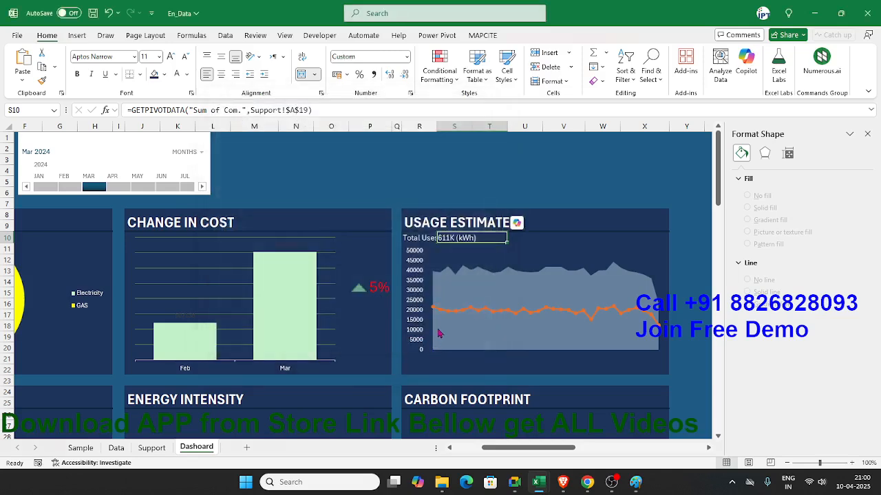
# Step: Enter the label "Load" in cell V10 of the Usage Estimate card and make its font white
pyautogui.click(562, 263)
pyautogui.click(563, 238)
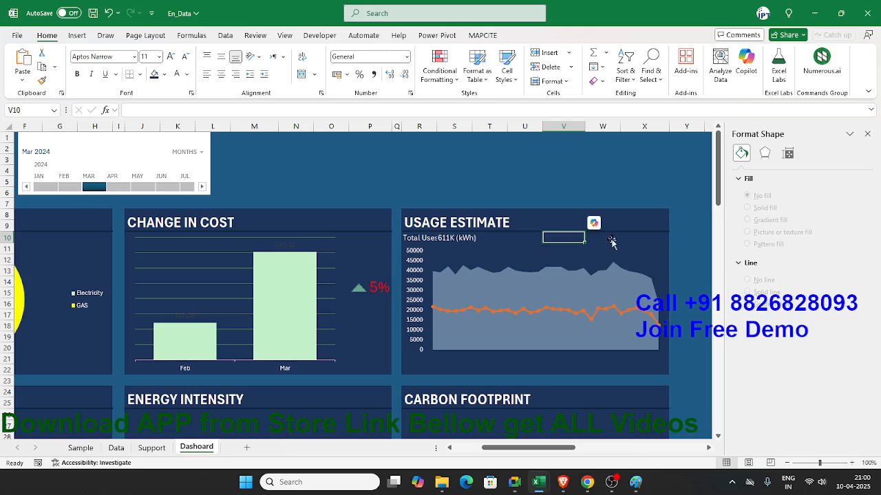
pyautogui.press('Right')
pyautogui.press('Left')
pyautogui.press('Right')
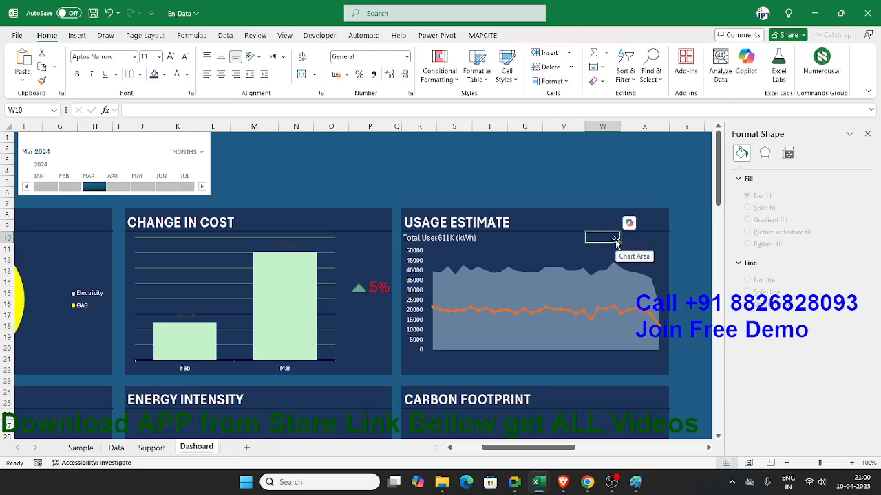
pyautogui.press('Left')
pyautogui.write('Load')
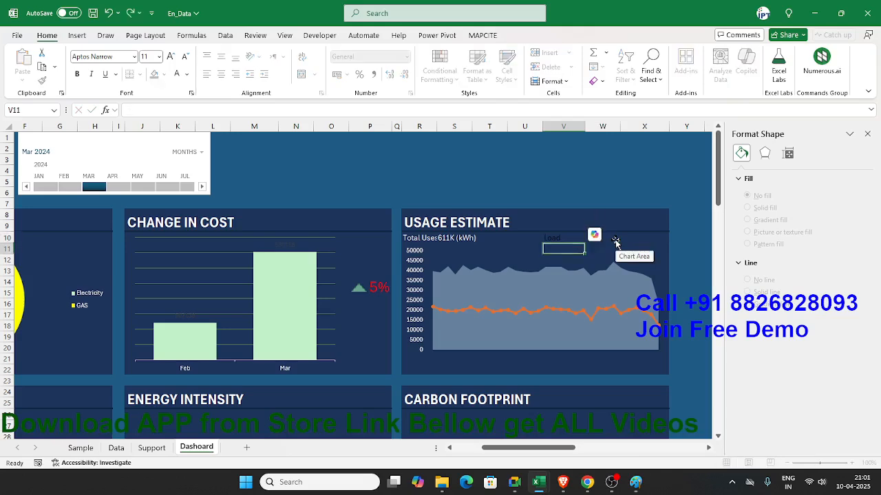
pyautogui.hotkey('ctrl', 'Return')
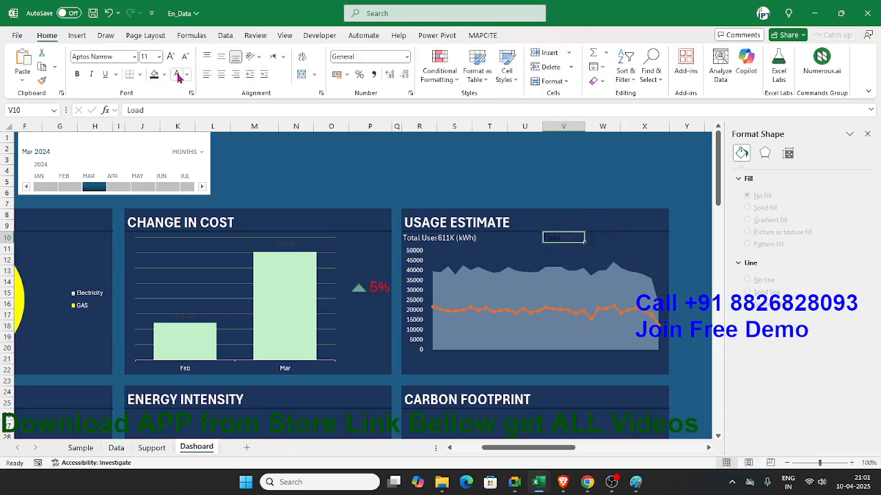
# Step: Copy the formatted total from merged cell S10 into W10:X10 beside the Load label
pyautogui.moveTo(617, 238); pyautogui.dragTo(637, 237)
pyautogui.click(307, 78)
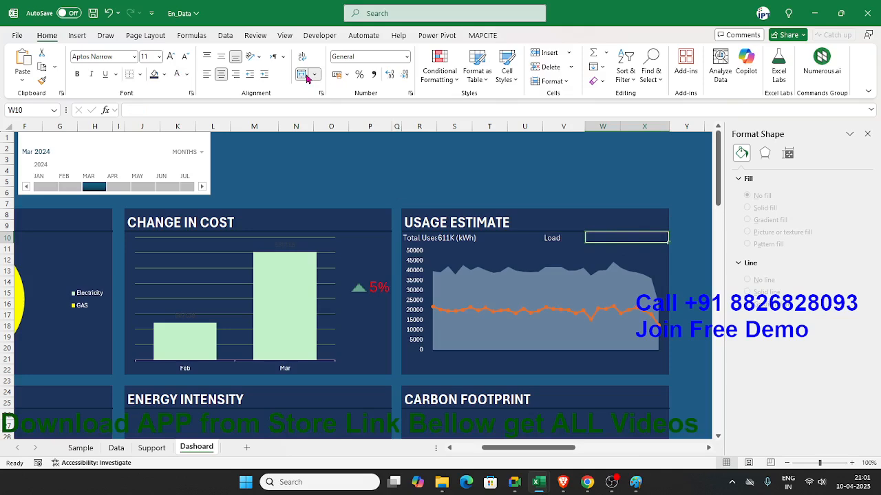
pyautogui.press('Left')
pyautogui.press('Left')
pyautogui.press('Left')
pyautogui.press('Left')
pyautogui.press('Left')
pyautogui.press('Right')
pyautogui.hotkey('ctrl', 'c')
pyautogui.press('Right')
pyautogui.press('Right')
pyautogui.press('Right')
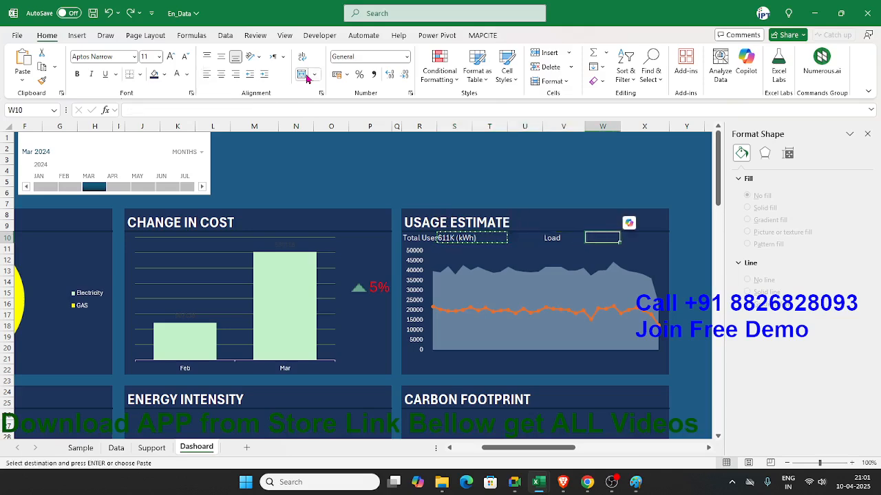
pyautogui.hotkey('ctrl', 'v')
# Step: Start a new formula in merged cell W10 to replace the copied one
pyautogui.write('=')
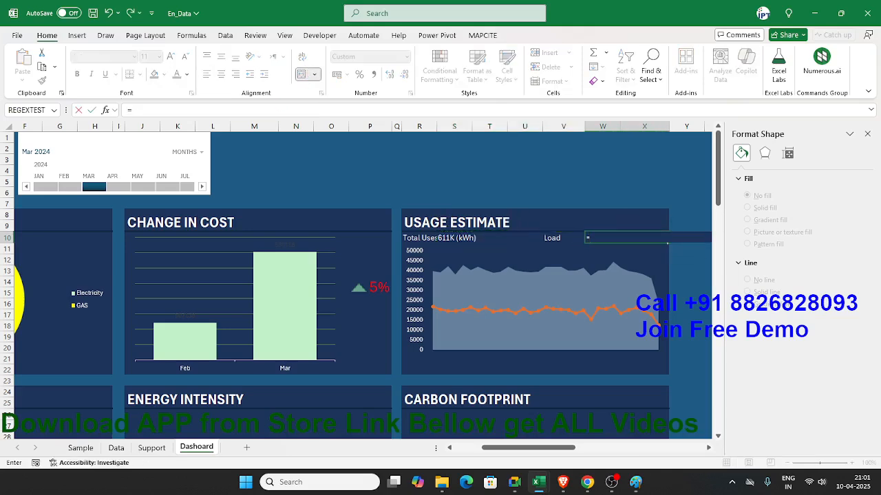